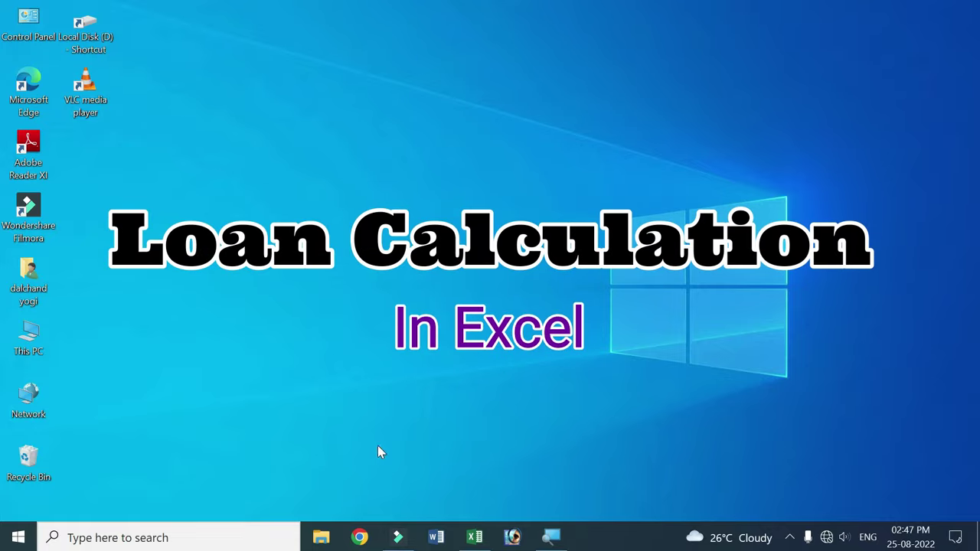
# Bring up the LOAN CALCULATION workbook in Excel from the taskbar.
pyautogui.click(475, 538)
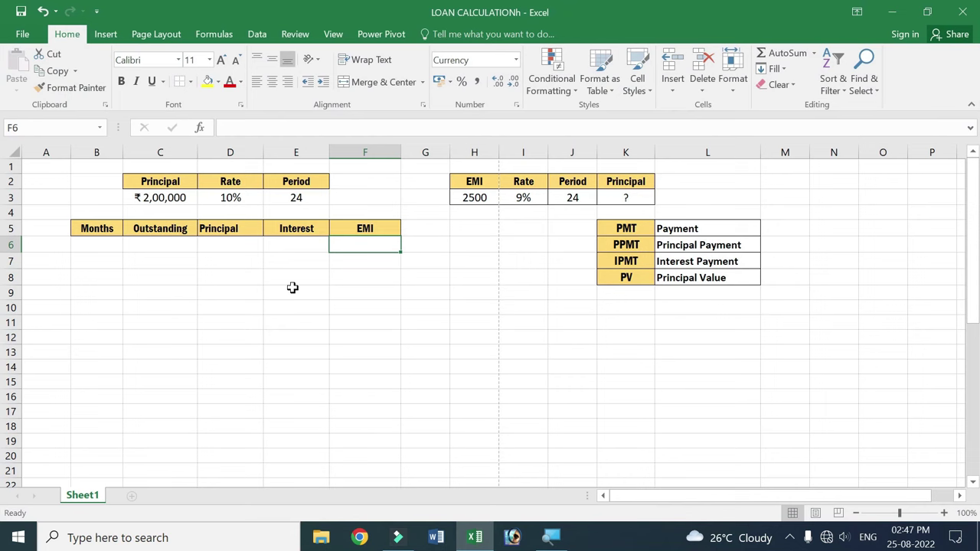
pyautogui.press('Left')
pyautogui.press('Left')
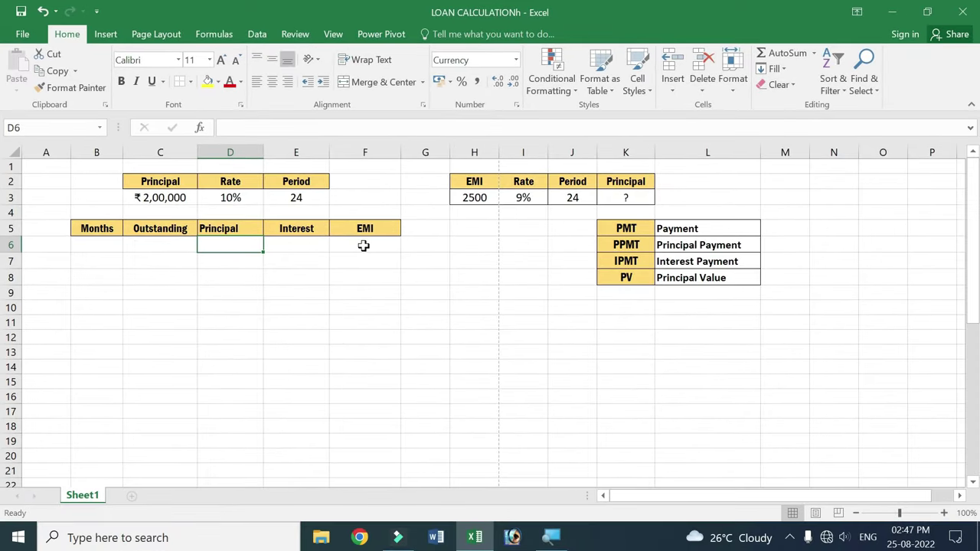
pyautogui.click(363, 245)
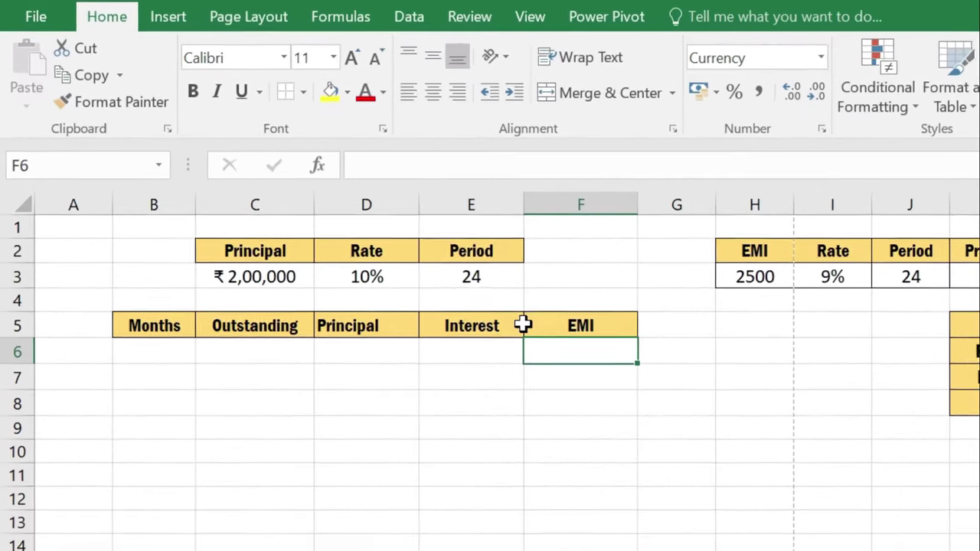
pyautogui.click(298, 283)
pyautogui.click(402, 282)
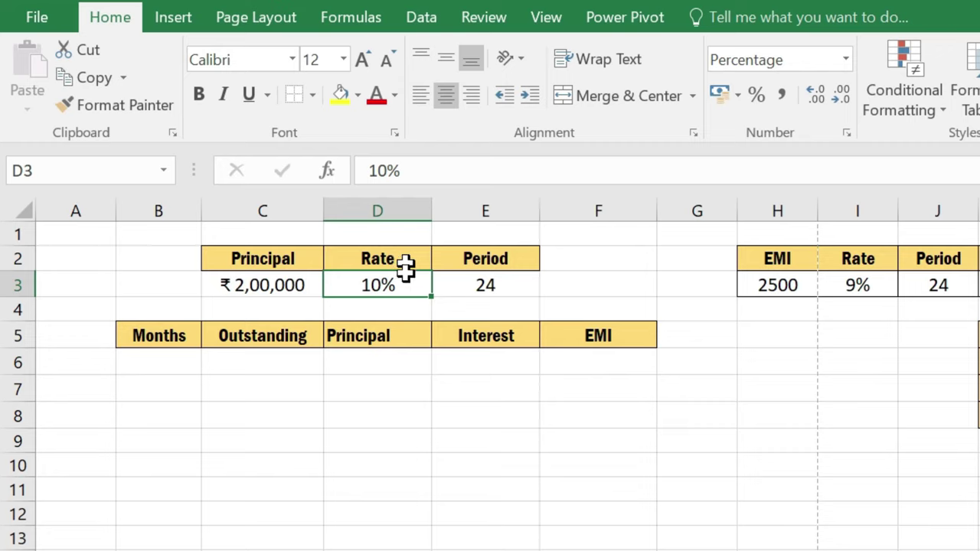
pyautogui.click(516, 286)
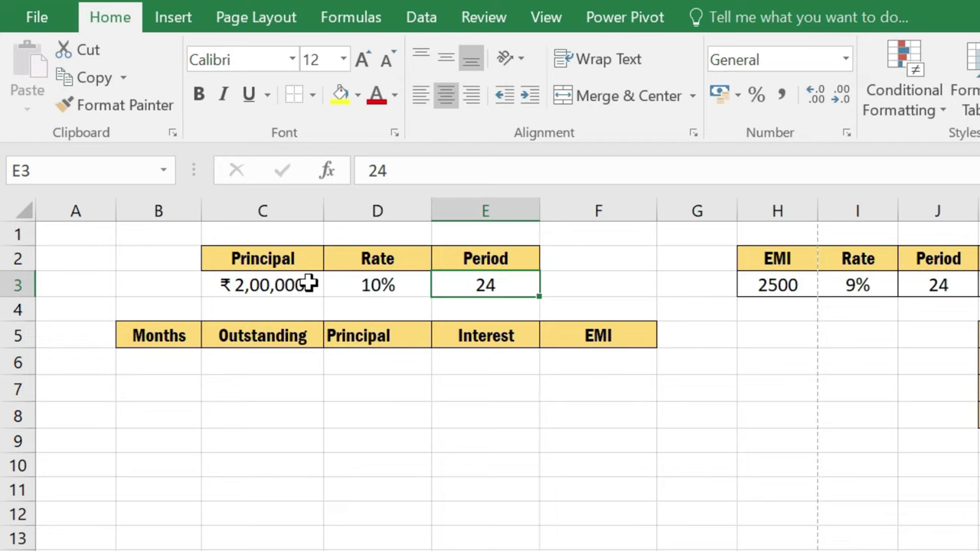
pyautogui.click(584, 361)
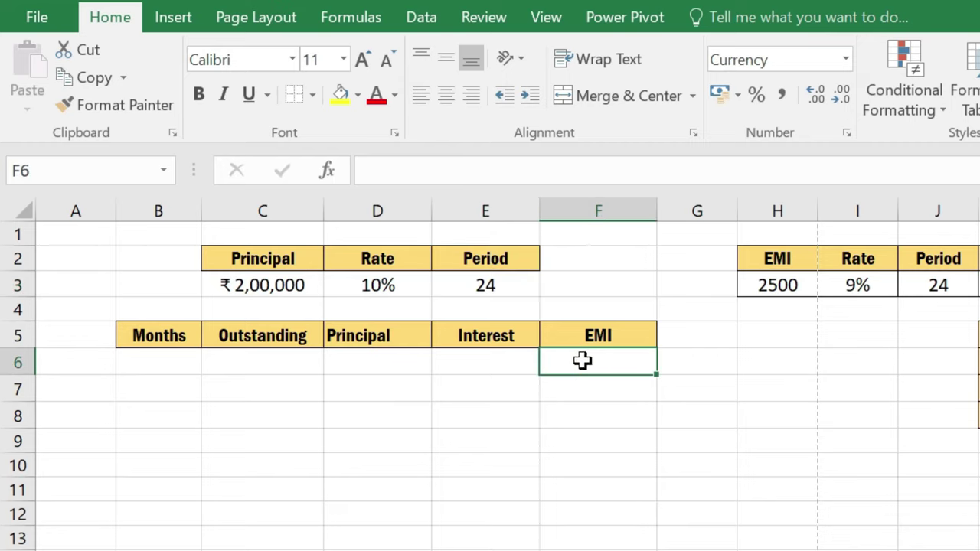
pyautogui.click(398, 286)
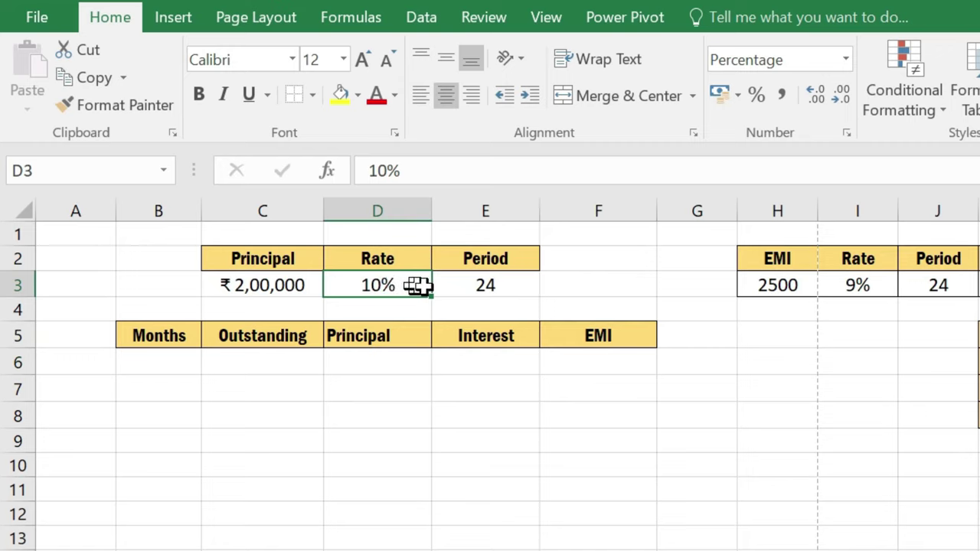
pyautogui.click(578, 286)
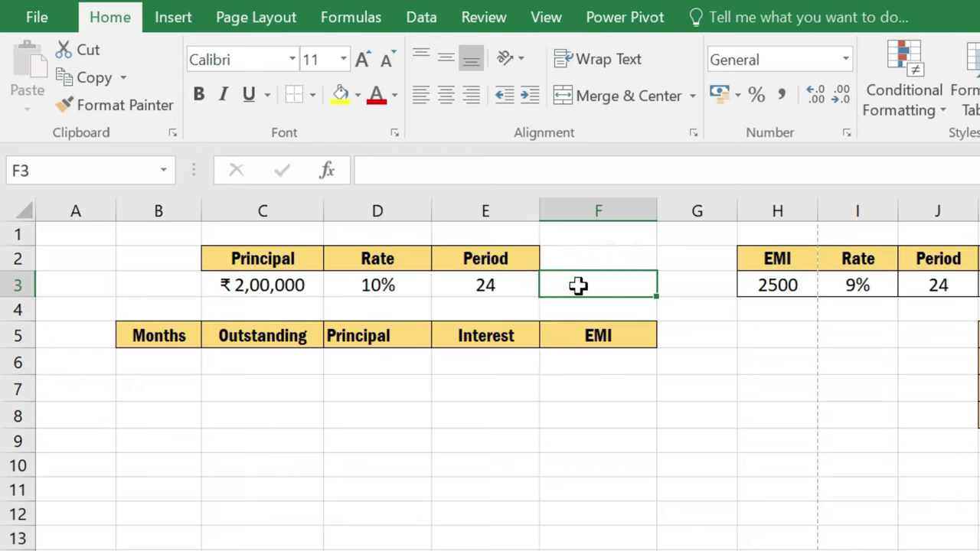
pyautogui.write('=1')
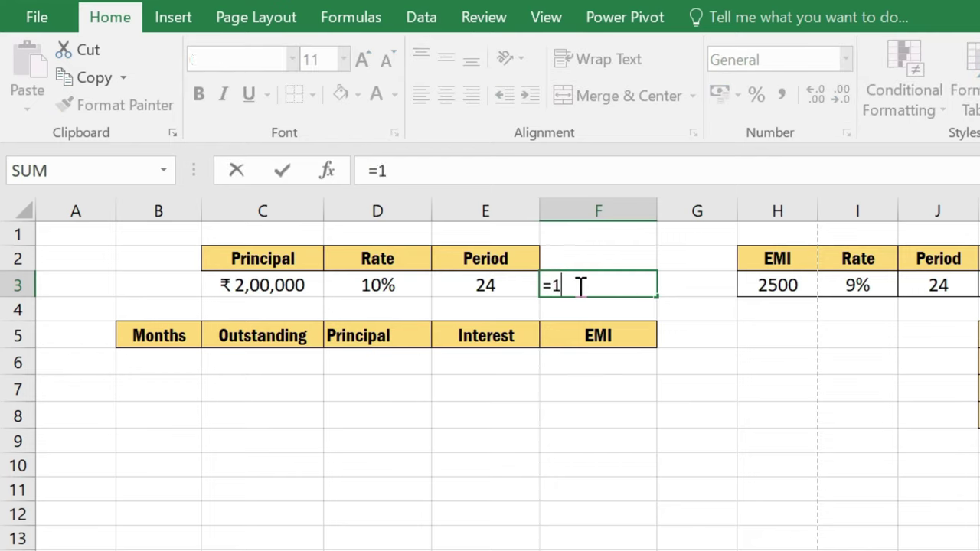
pyautogui.write('2')
pyautogui.press('Return')
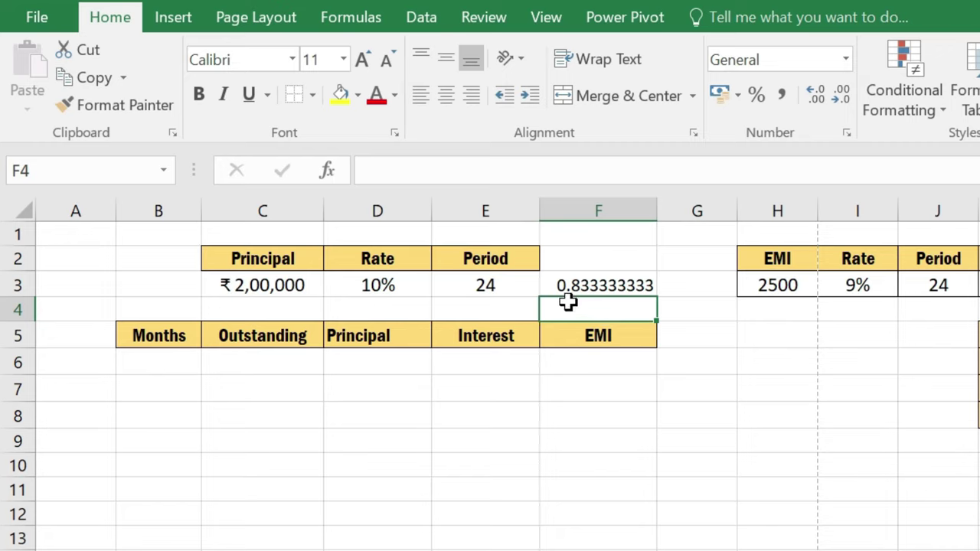
pyautogui.click(604, 283)
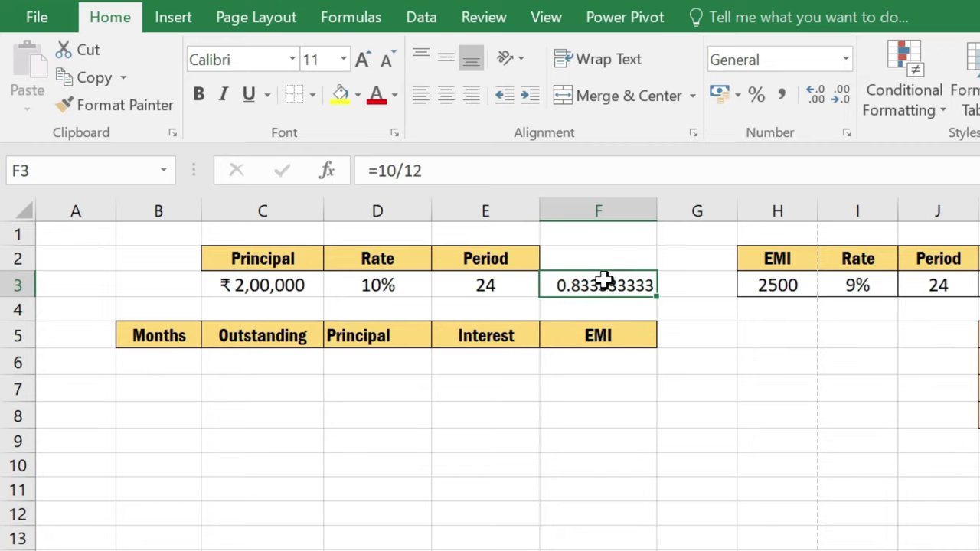
pyautogui.doubleClick(605, 283)
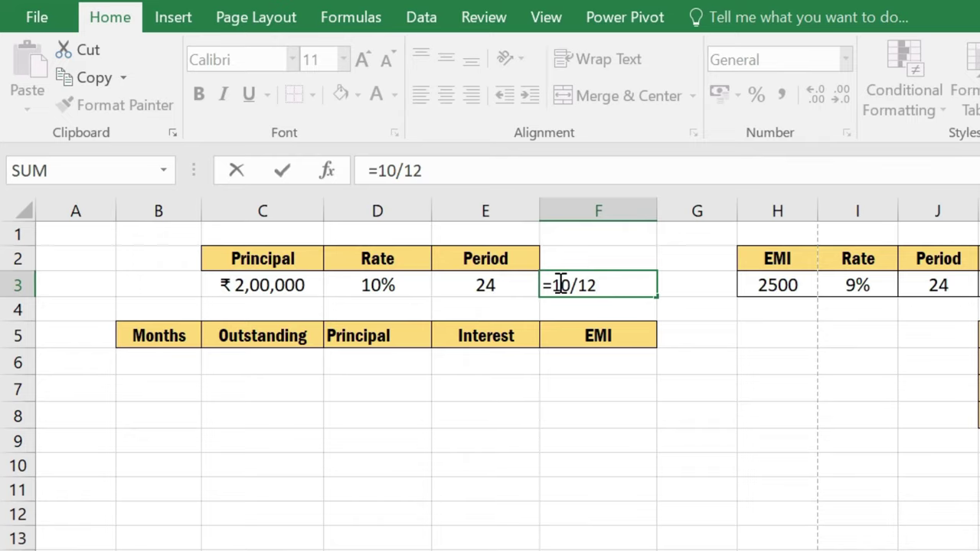
pyautogui.press('BackSpace')
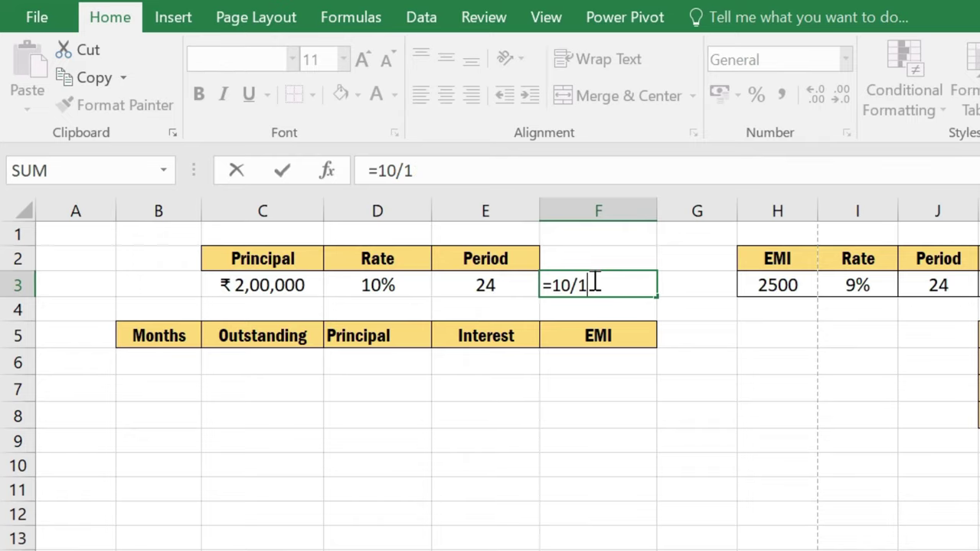
pyautogui.press('BackSpace')
pyautogui.press('BackSpace')
pyautogui.press('BackSpace')
pyautogui.click(451, 232)
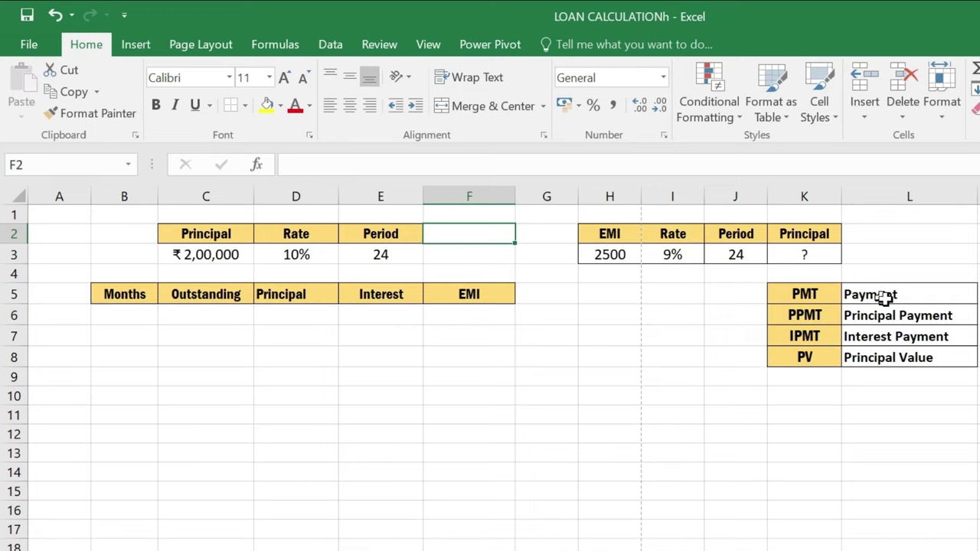
pyautogui.click(486, 319)
pyautogui.click(823, 293)
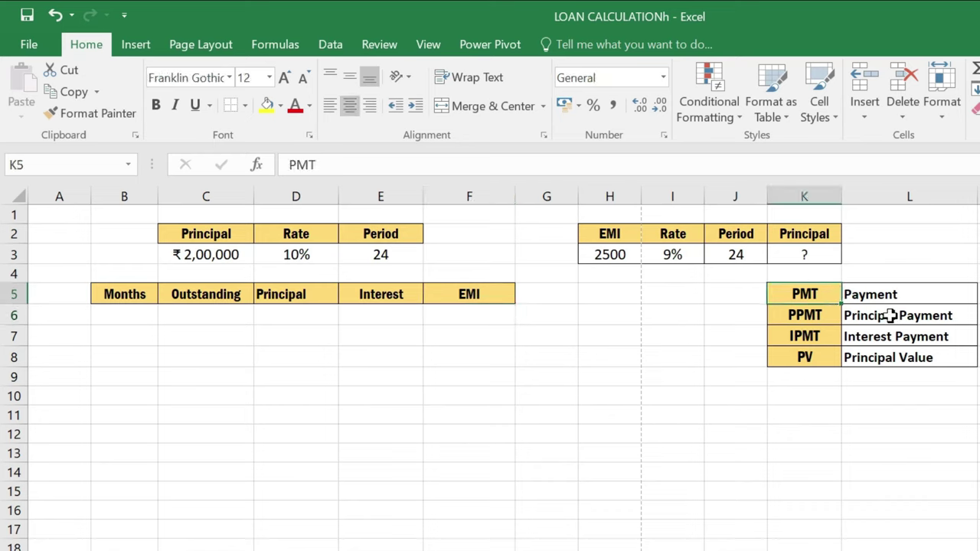
pyautogui.click(822, 335)
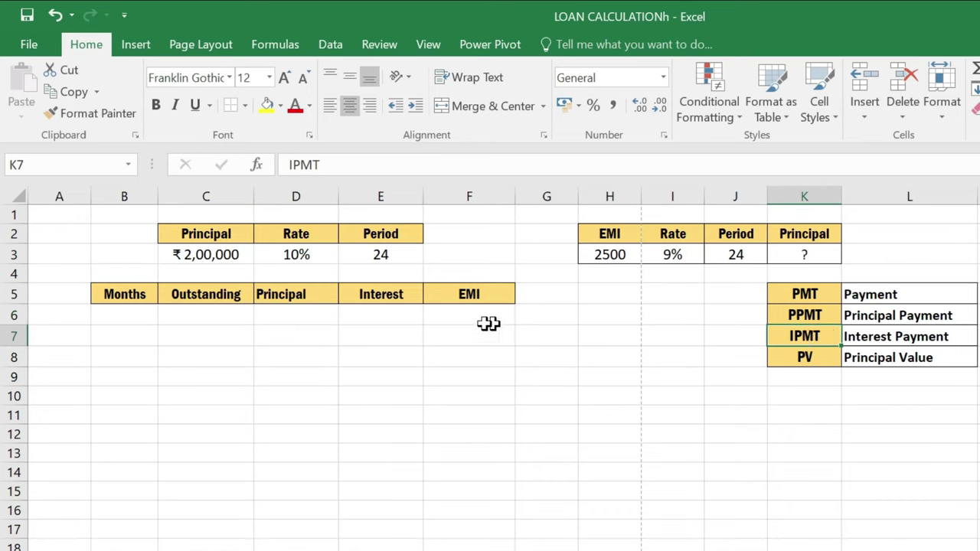
pyautogui.click(394, 322)
pyautogui.click(818, 357)
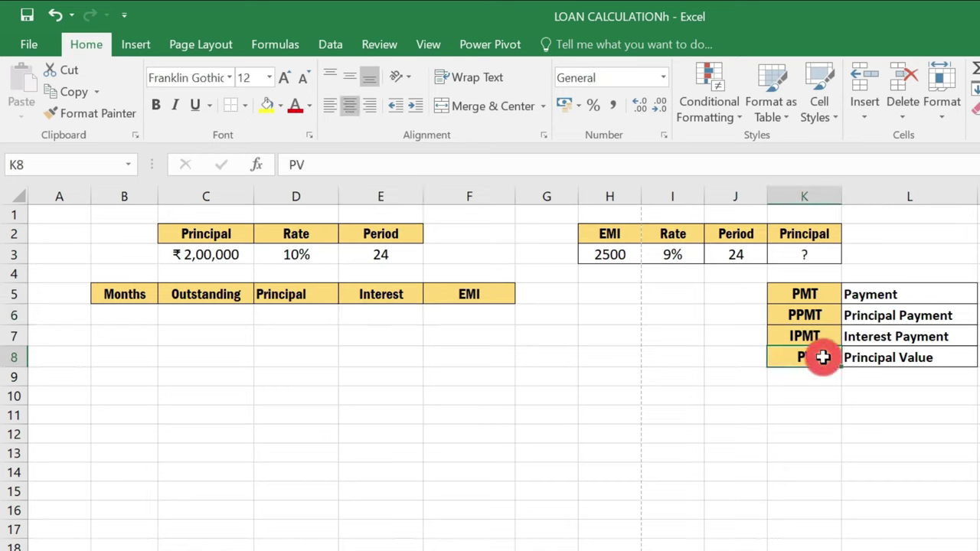
pyautogui.click(804, 255)
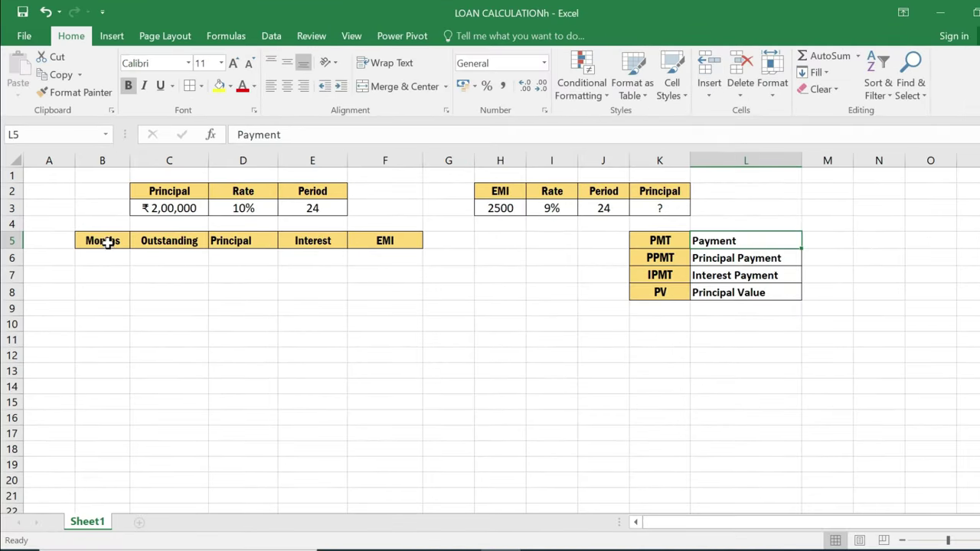
# Enter 1 and 2 in B6:B7 and fill the month series down to 24.
pyautogui.click(102, 258)
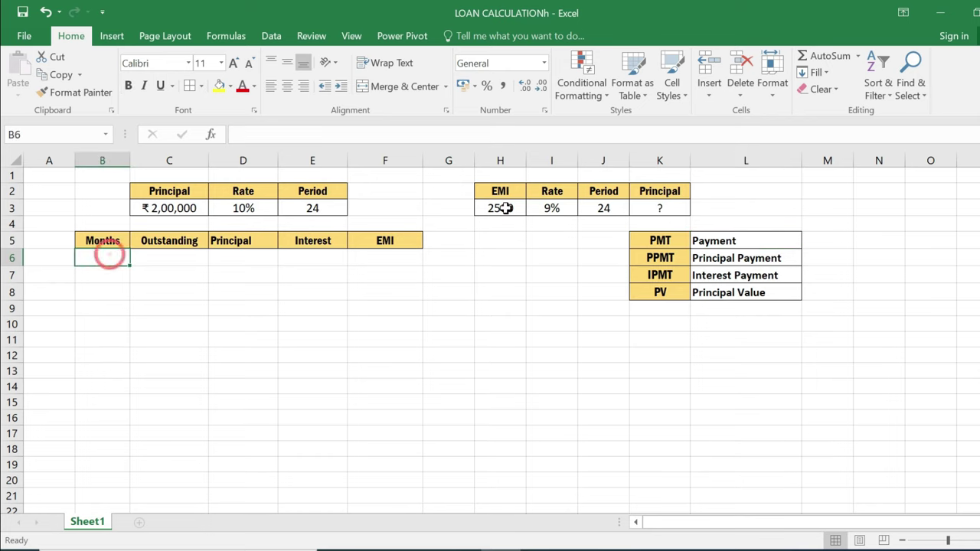
pyautogui.write('1')
pyautogui.press('Return')
pyautogui.write('2')
pyautogui.press('Return')
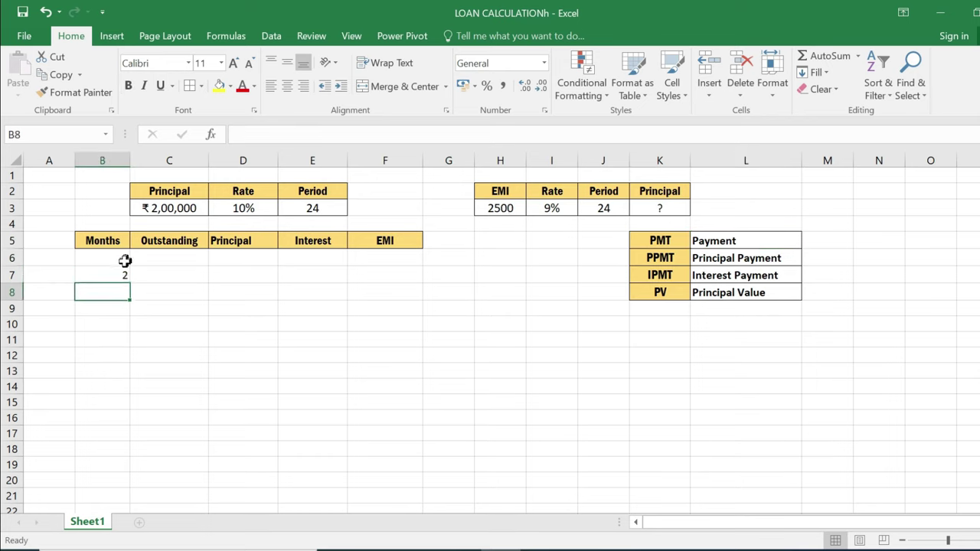
pyautogui.moveTo(107, 258); pyautogui.dragTo(109, 275)
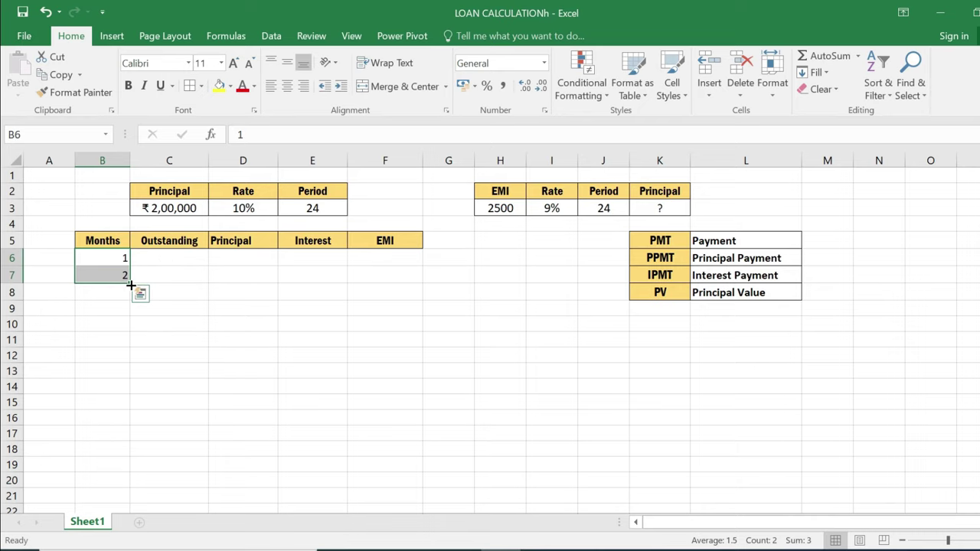
pyautogui.moveTo(129, 284)
pyautogui.mouseDown()
pyautogui.moveTo(133, 529)
pyautogui.moveTo(126, 451)
pyautogui.moveTo(127, 490)
pyautogui.mouseUp()
pyautogui.scroll(3, 189, 343)
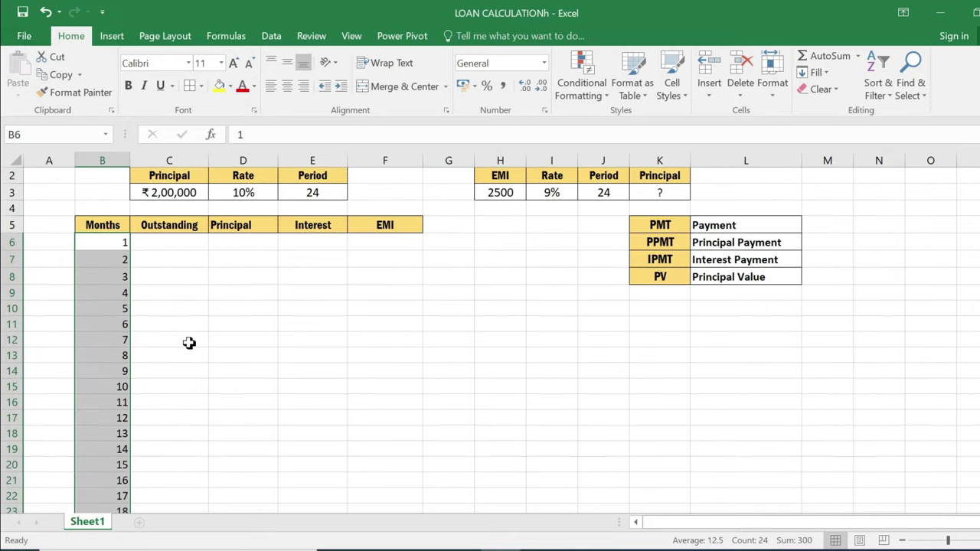
pyautogui.scroll(1, 189, 343)
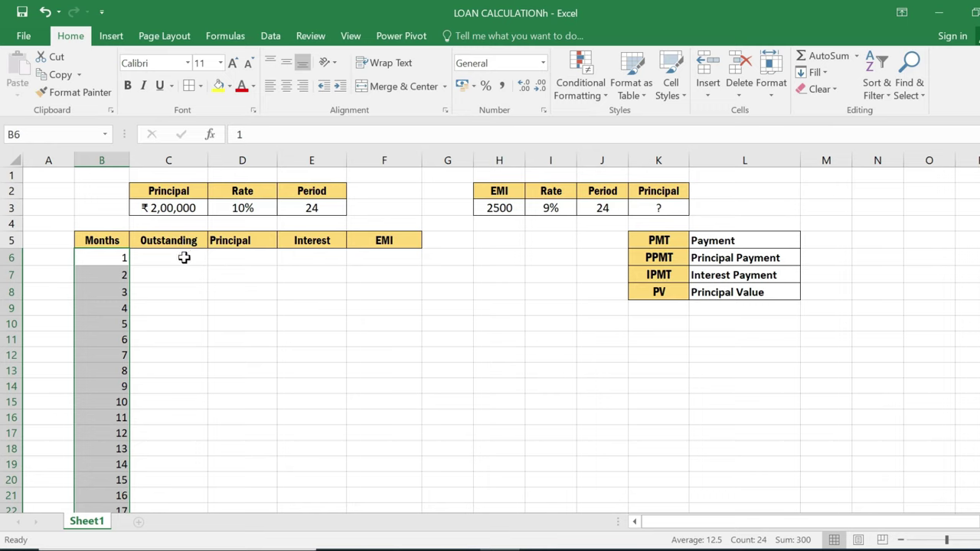
pyautogui.click(184, 257)
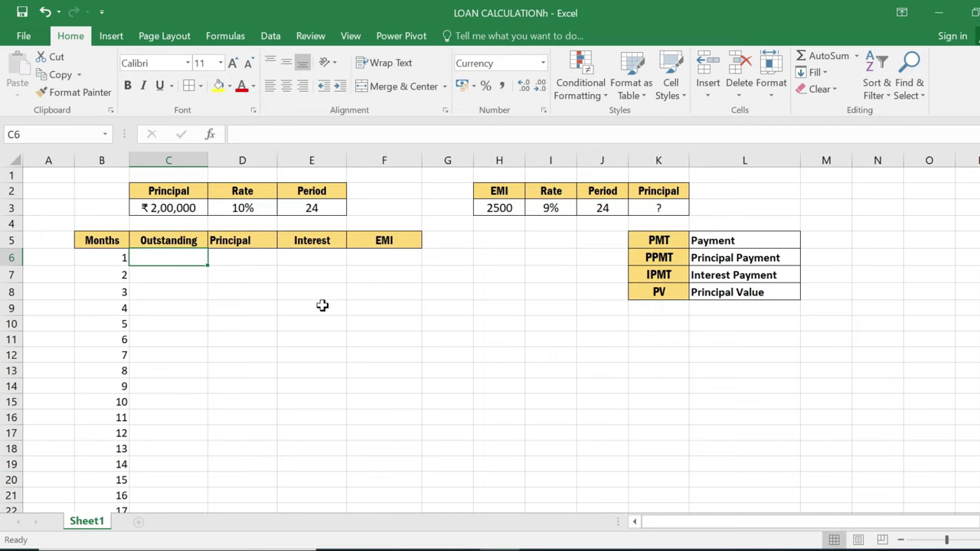
# Link the first Outstanding cell C6 to the principal with =(C3).
pyautogui.write('=')
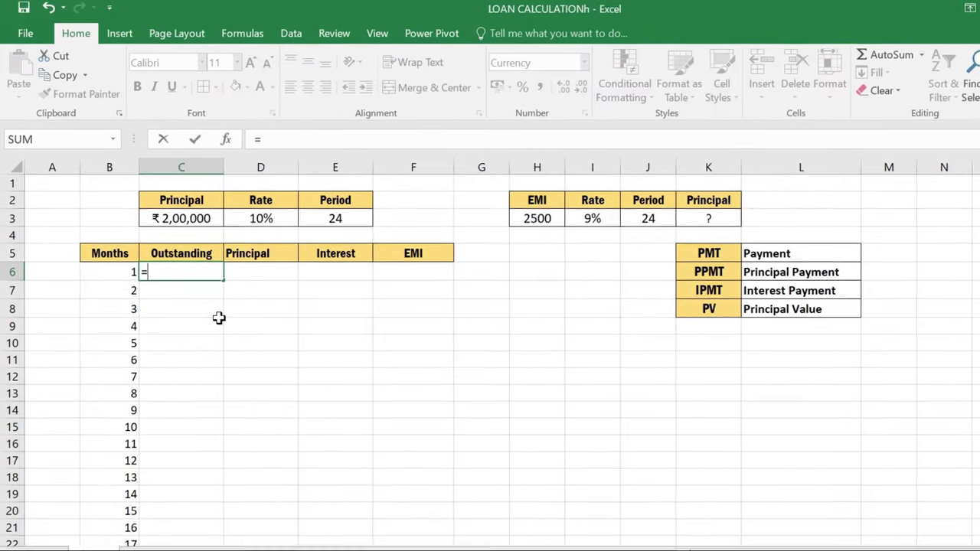
pyautogui.write('(')
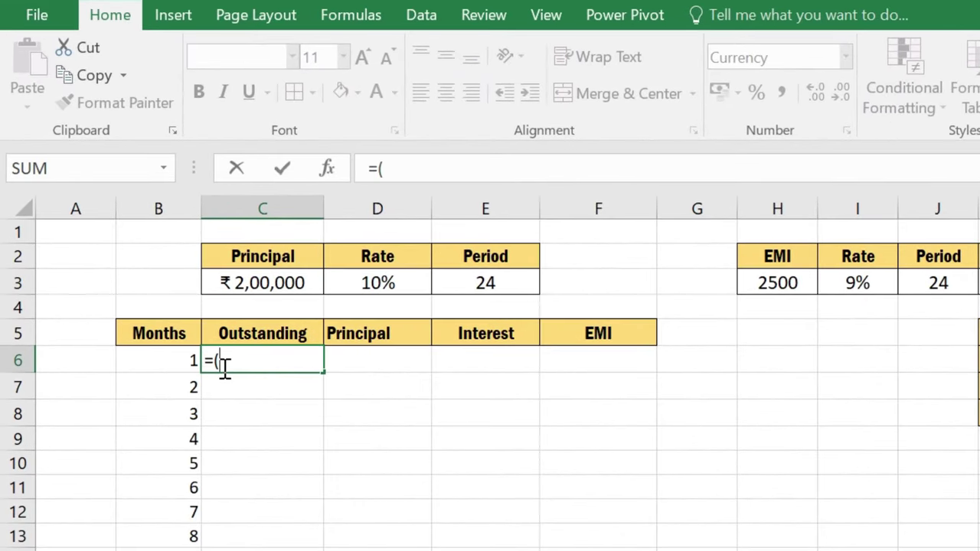
pyautogui.click(262, 283)
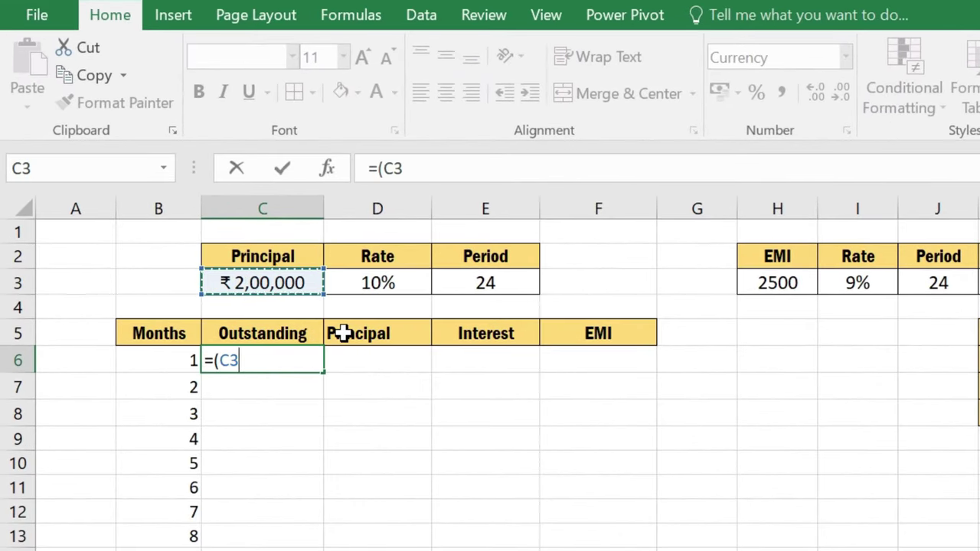
pyautogui.write(')')
pyautogui.press('Return')
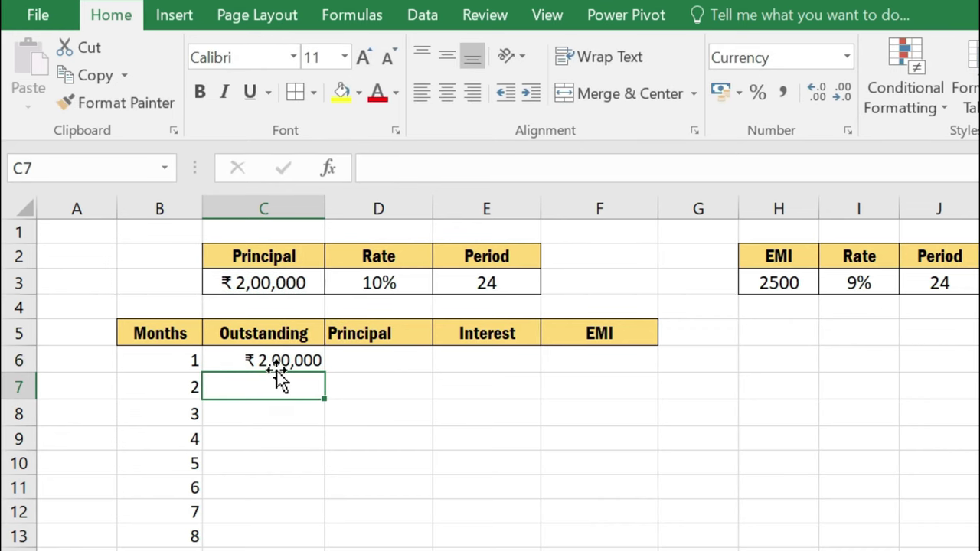
# Test the link by changing C3 to 3,00,000, then restore it to 2,00,000.
pyautogui.press('Up')
pyautogui.click(279, 282)
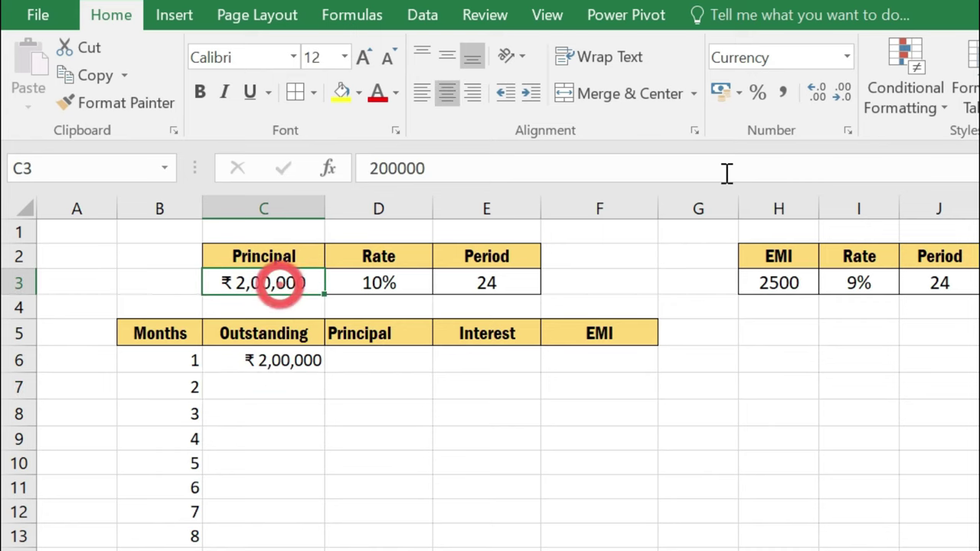
pyautogui.write('3,')
pyautogui.write('00,000')
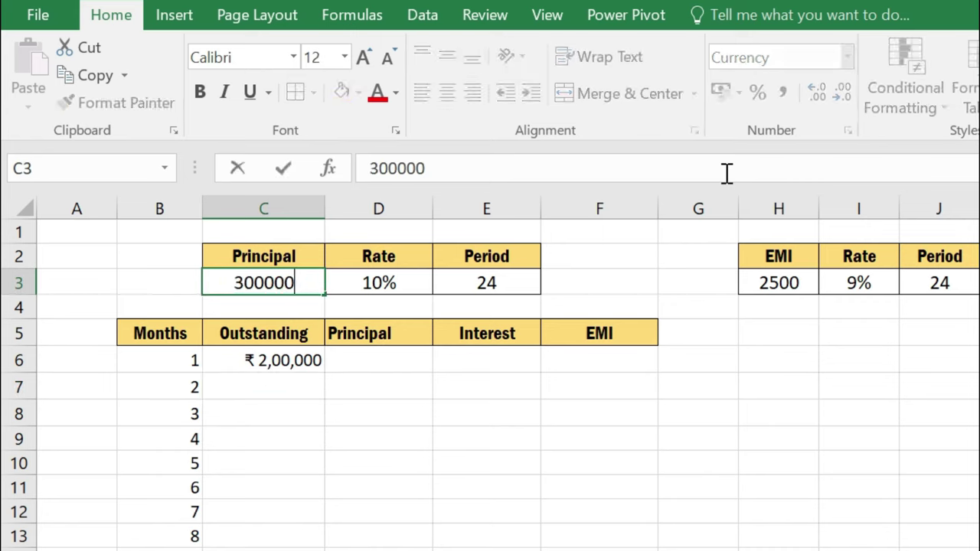
pyautogui.press('Return')
pyautogui.click(274, 282)
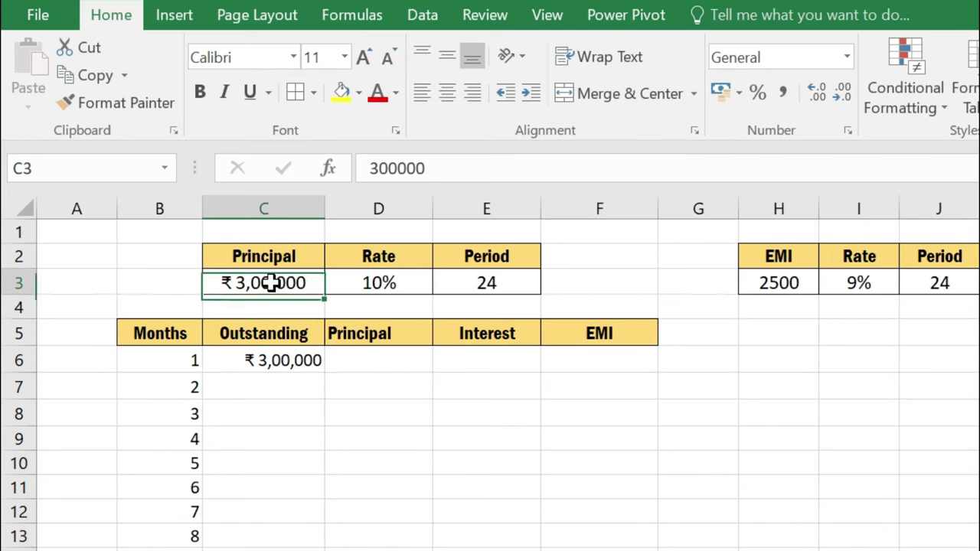
pyautogui.write('2,00,000')
pyautogui.press('Return')
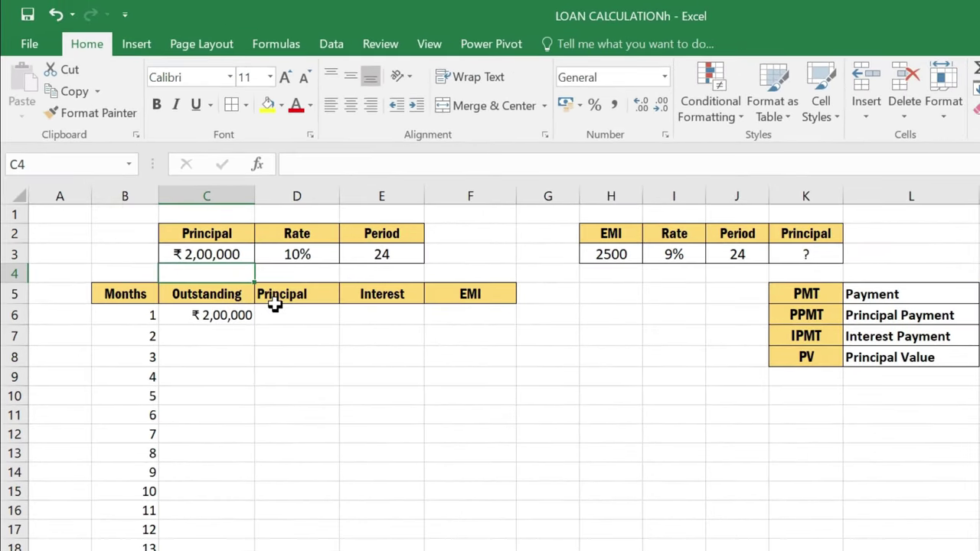
# Start a PPMT function in the first Principal cell D6.
pyautogui.click(283, 317)
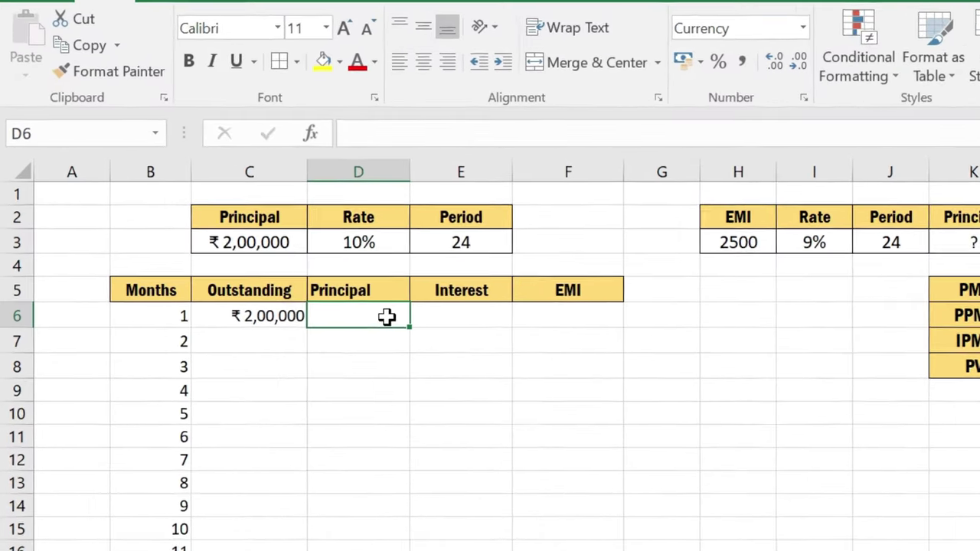
pyautogui.write('=')
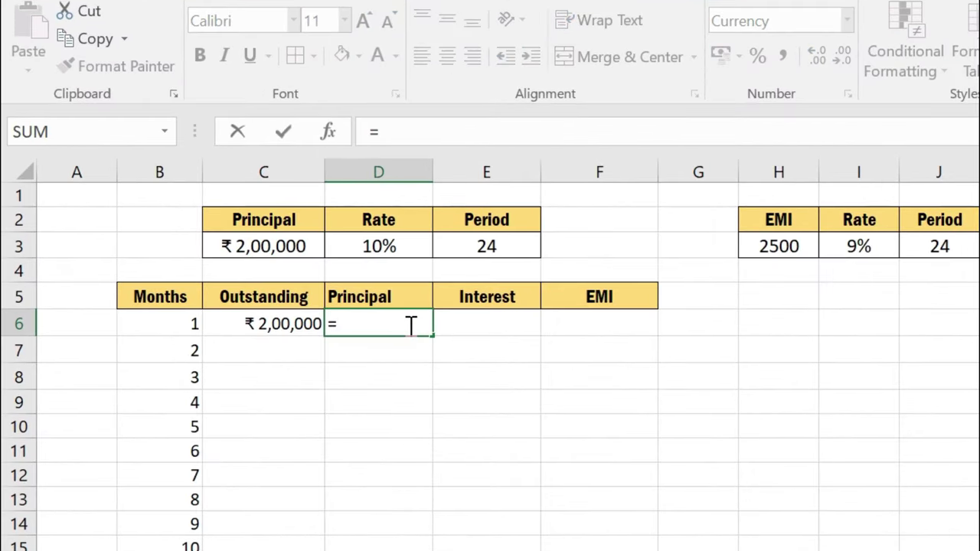
pyautogui.write('ppmt')
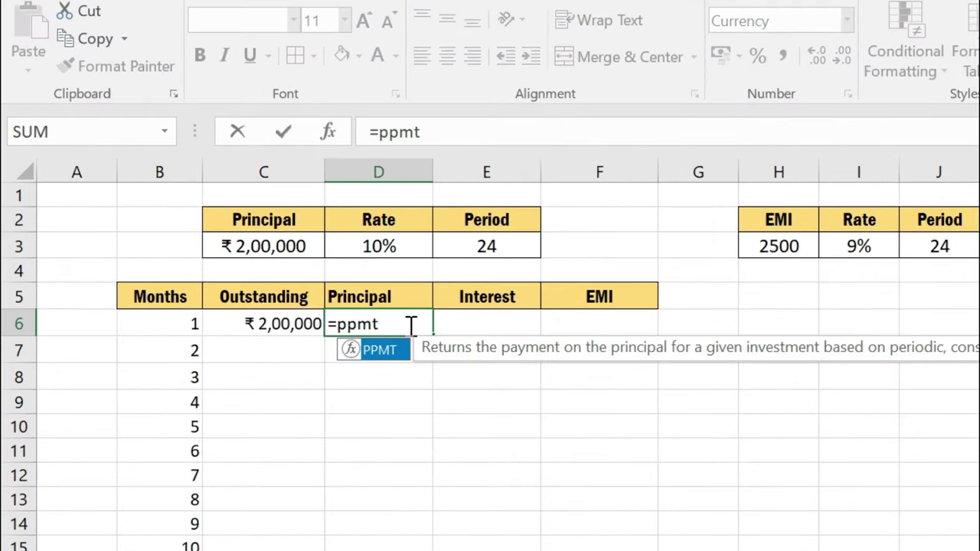
pyautogui.press('Tab')
pyautogui.press('BackSpace')
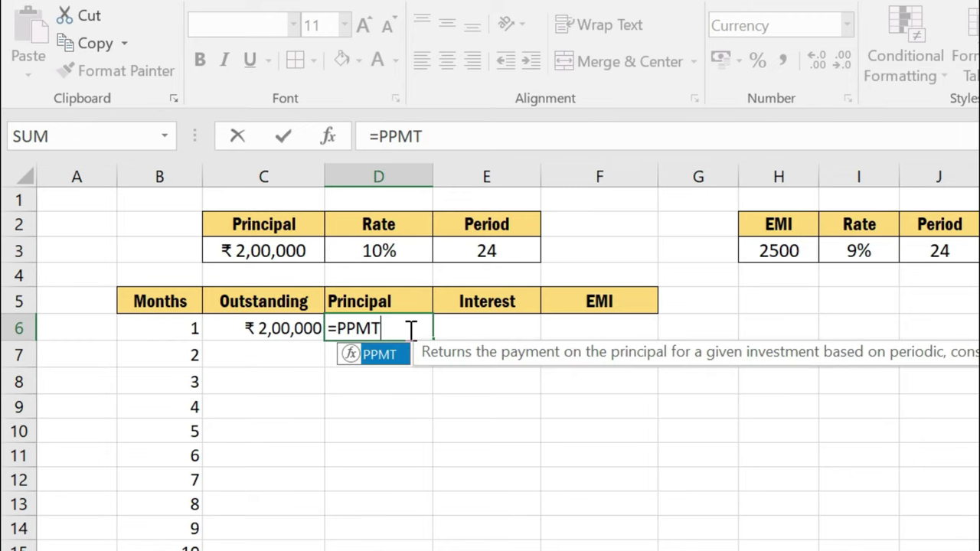
pyautogui.doubleClick(390, 364)
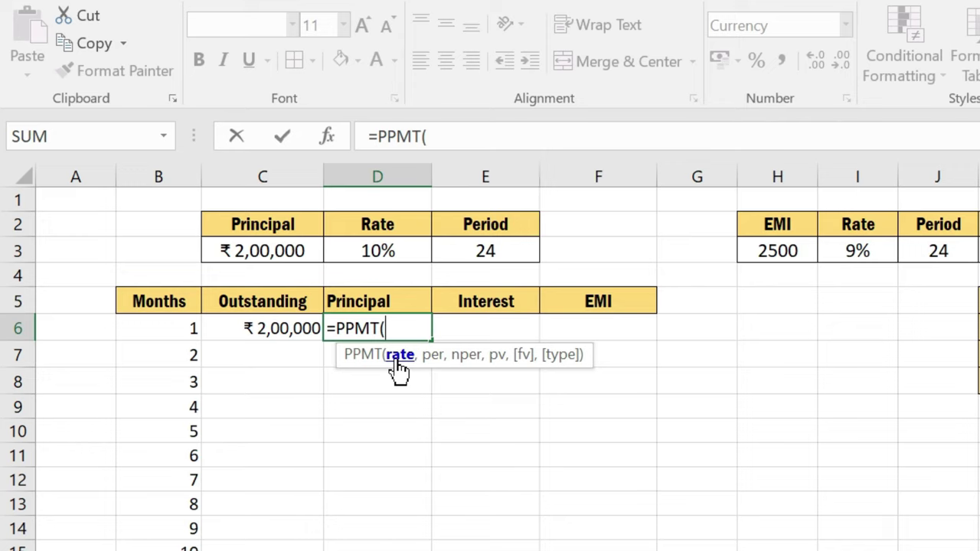
# Fill in the PPMT arguments D3/12, B6, E3 and C3.
pyautogui.click(387, 252)
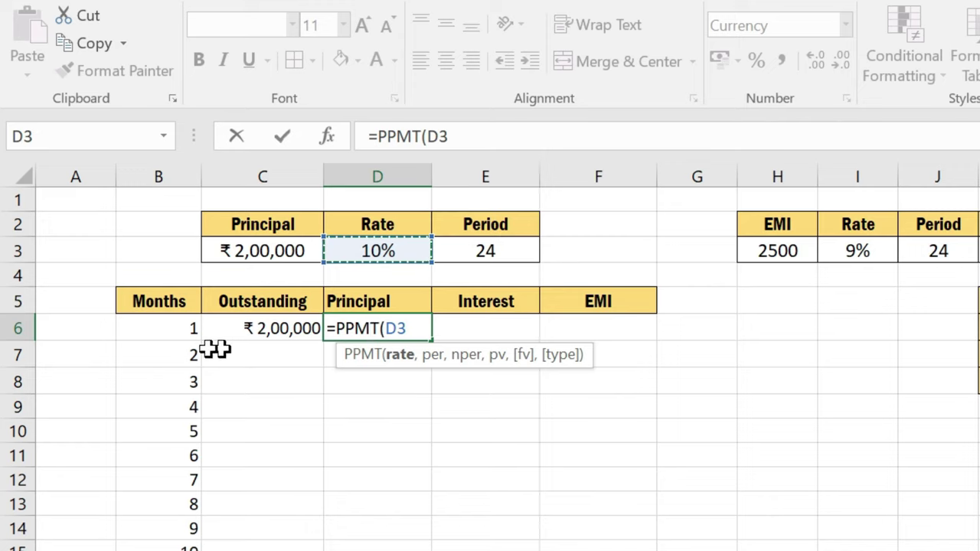
pyautogui.write('/')
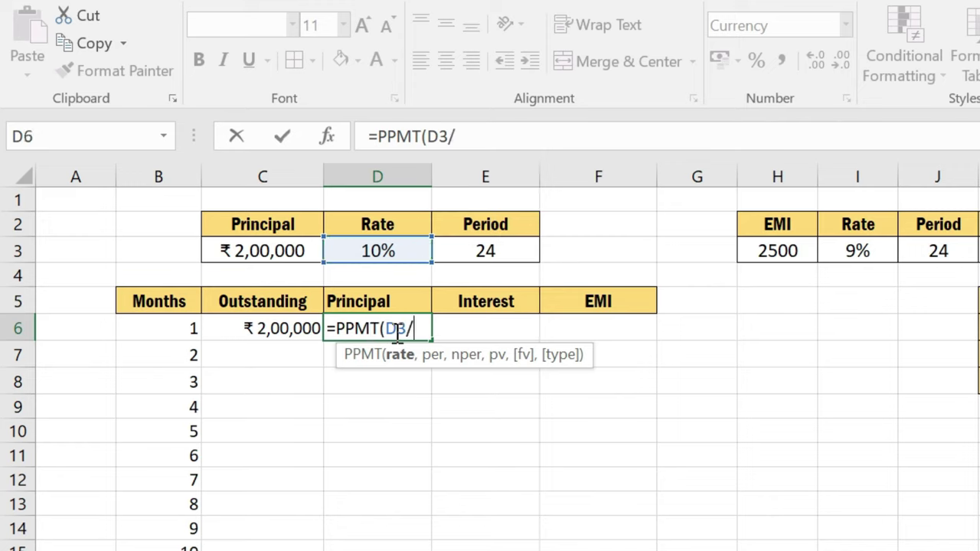
pyautogui.write('12')
pyautogui.write(',')
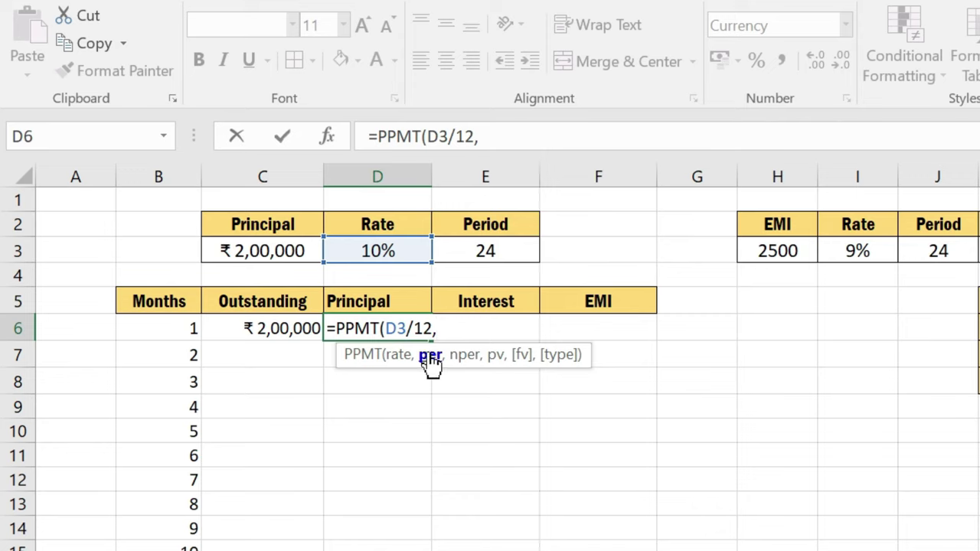
pyautogui.click(184, 328)
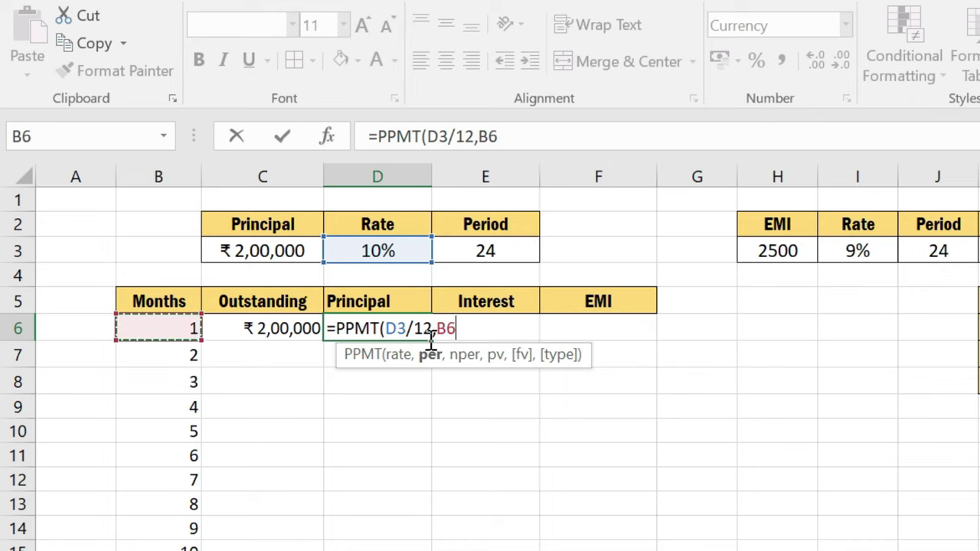
pyautogui.write(',')
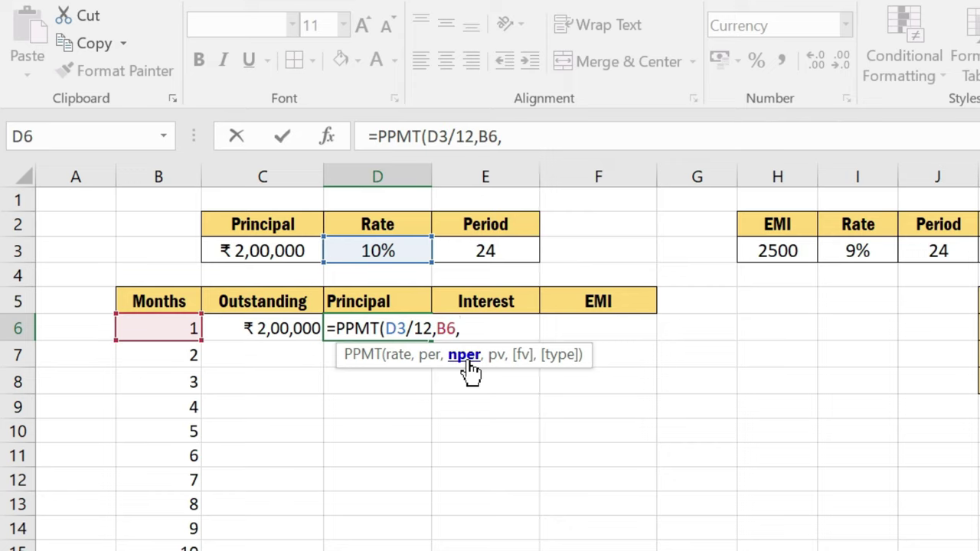
pyautogui.click(499, 251)
pyautogui.write(',')
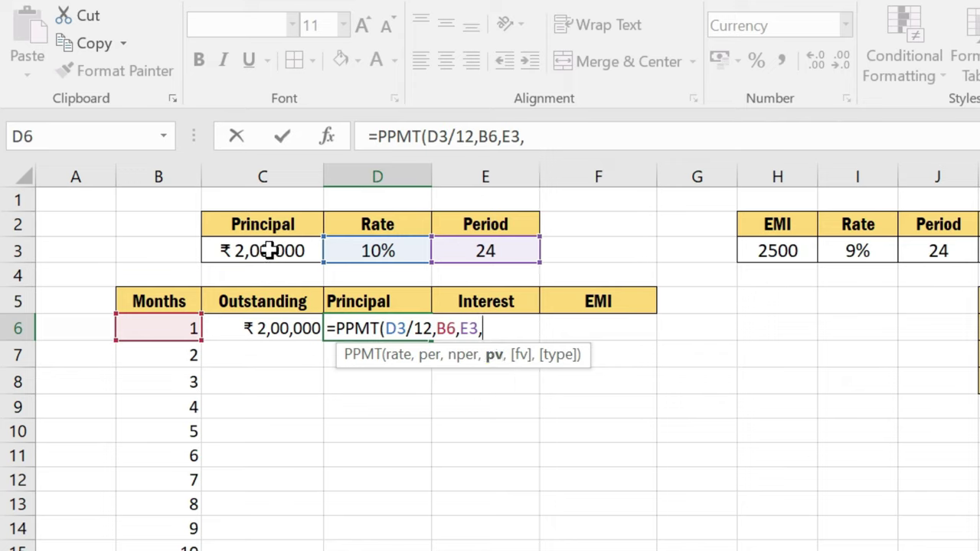
pyautogui.click(269, 251)
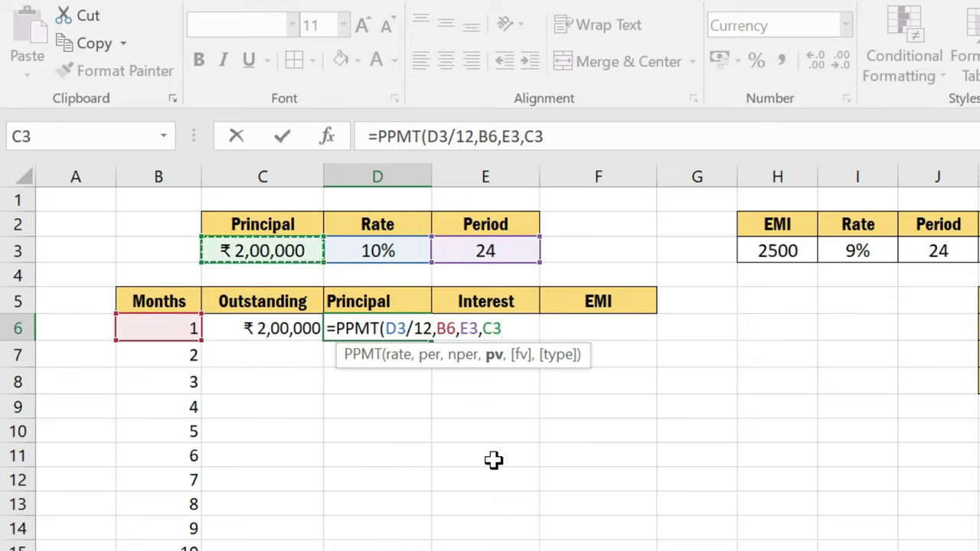
pyautogui.write(')')
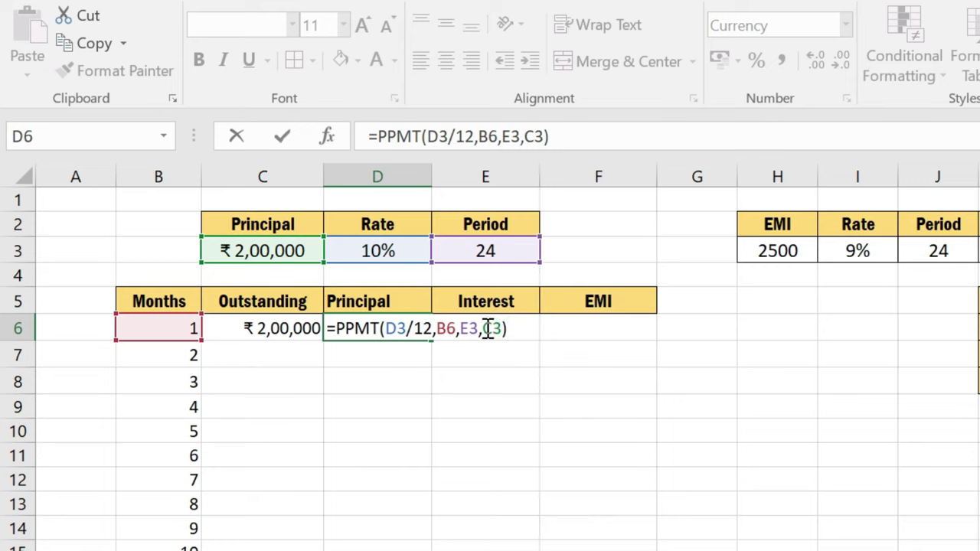
pyautogui.click(485, 328)
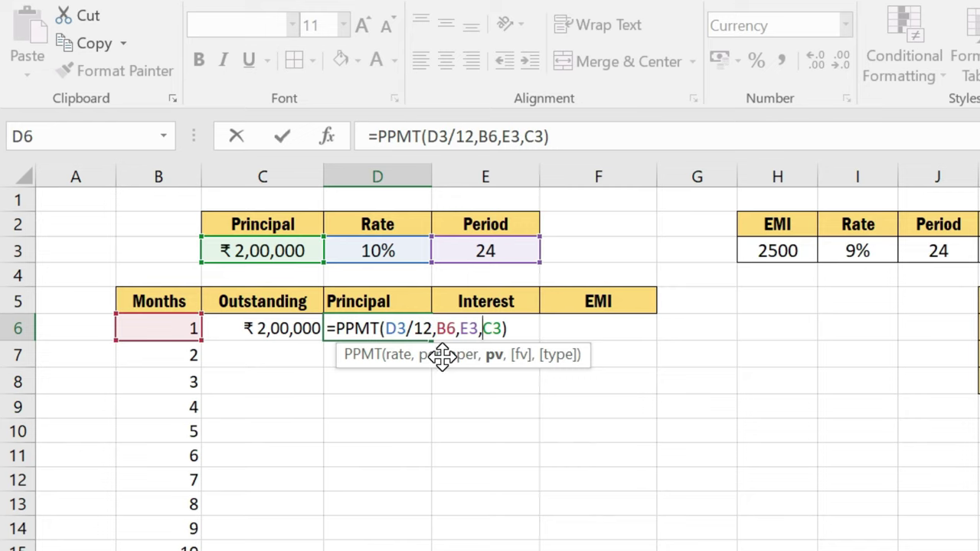
# Commit the PPMT formula and negate C3 so month 1 shows ₹7,562.32.
pyautogui.press('Return')
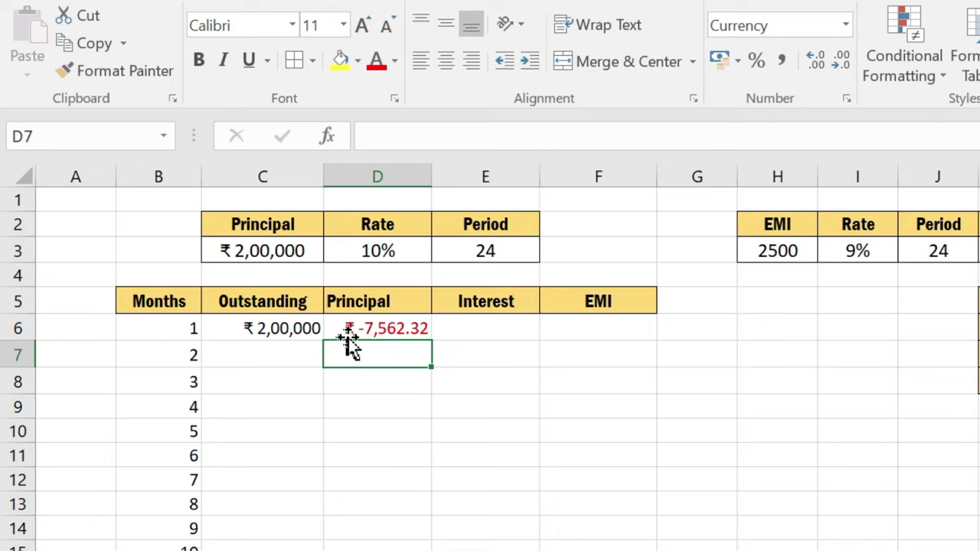
pyautogui.doubleClick(392, 329)
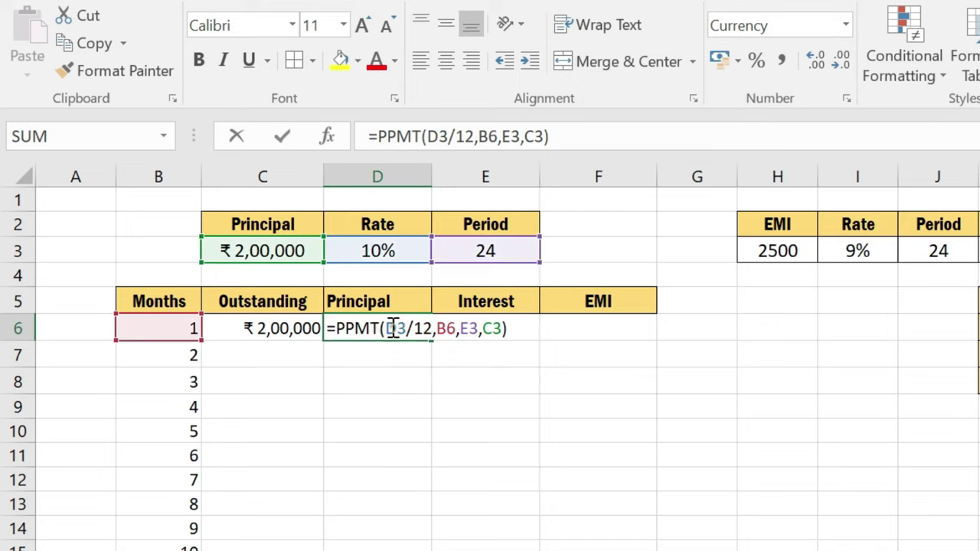
pyautogui.click(490, 329)
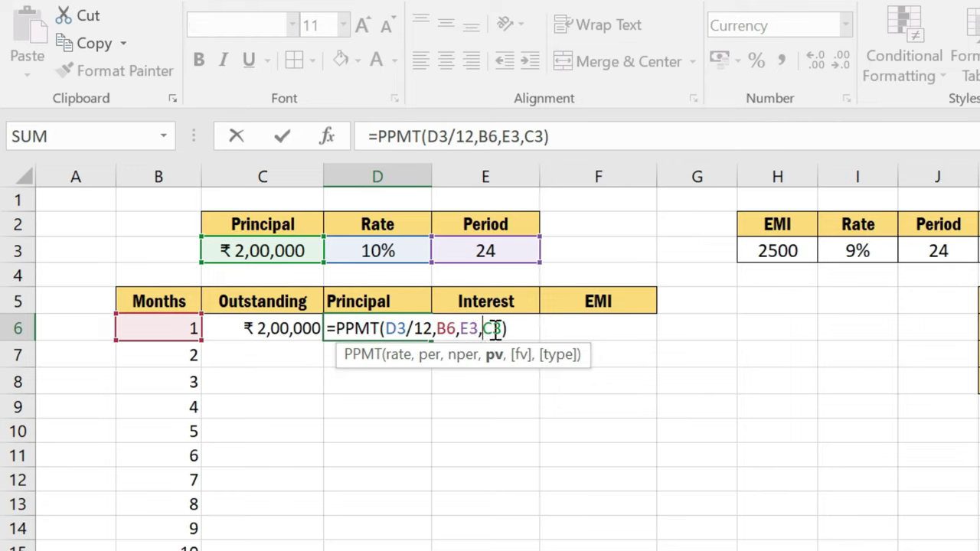
pyautogui.write('-')
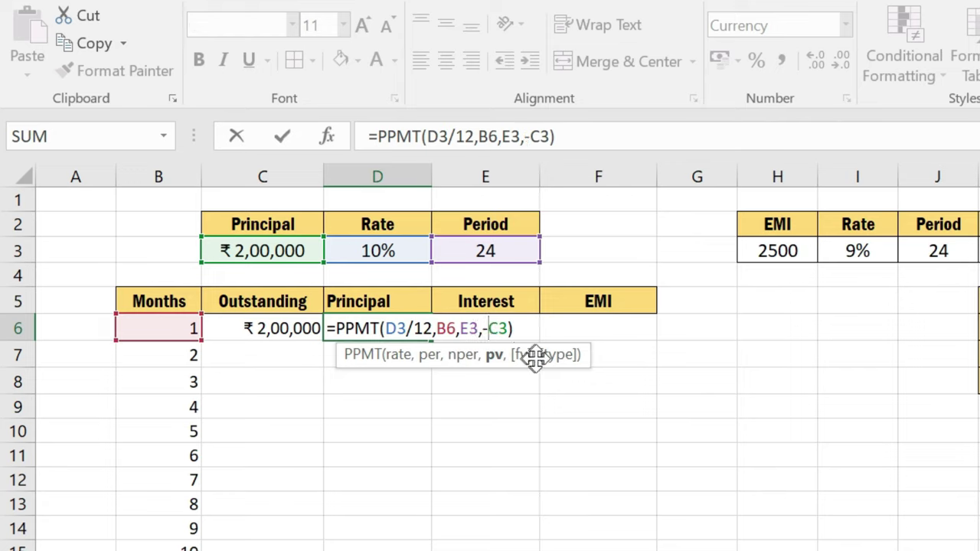
pyautogui.press('Return')
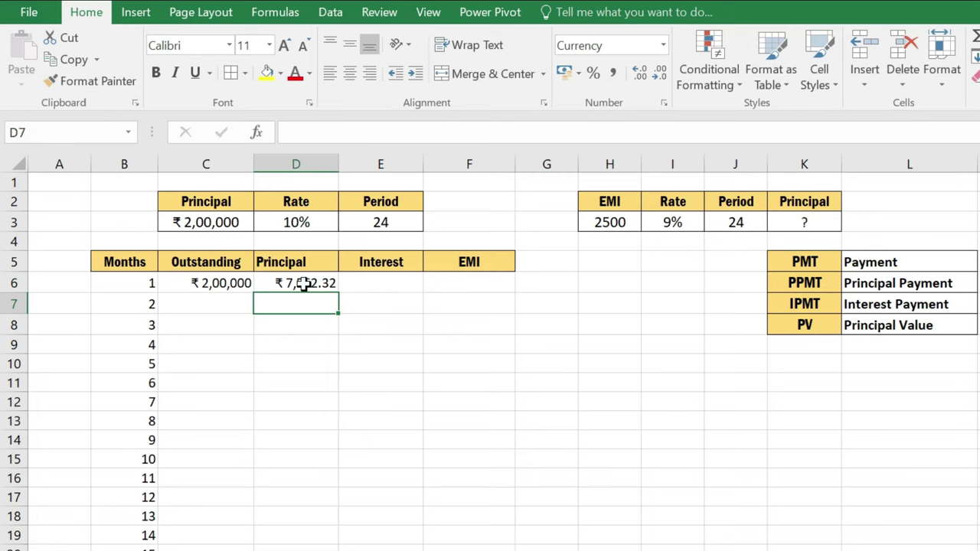
pyautogui.doubleClick(304, 283)
# Start an IPMT function in the first Interest cell E6.
pyautogui.press('Return')
pyautogui.click(377, 281)
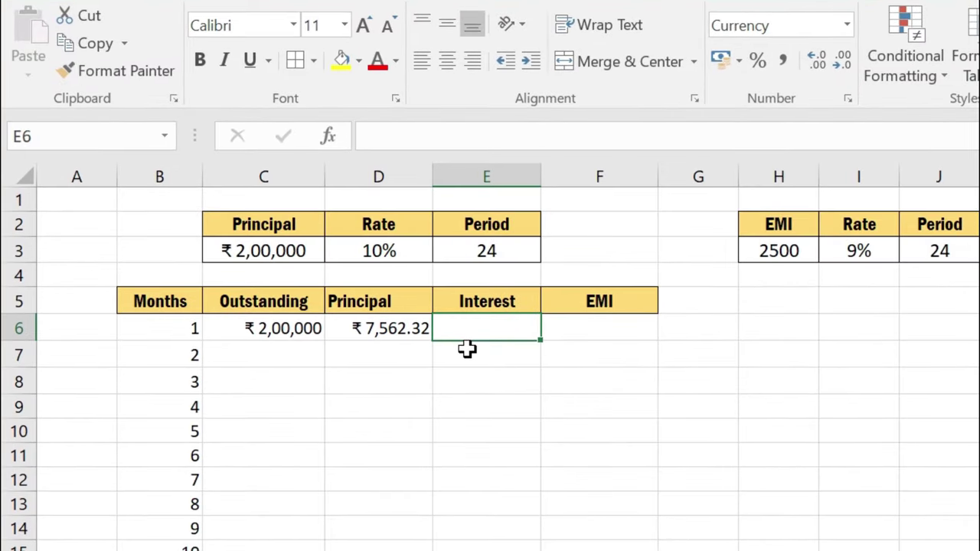
pyautogui.write('=')
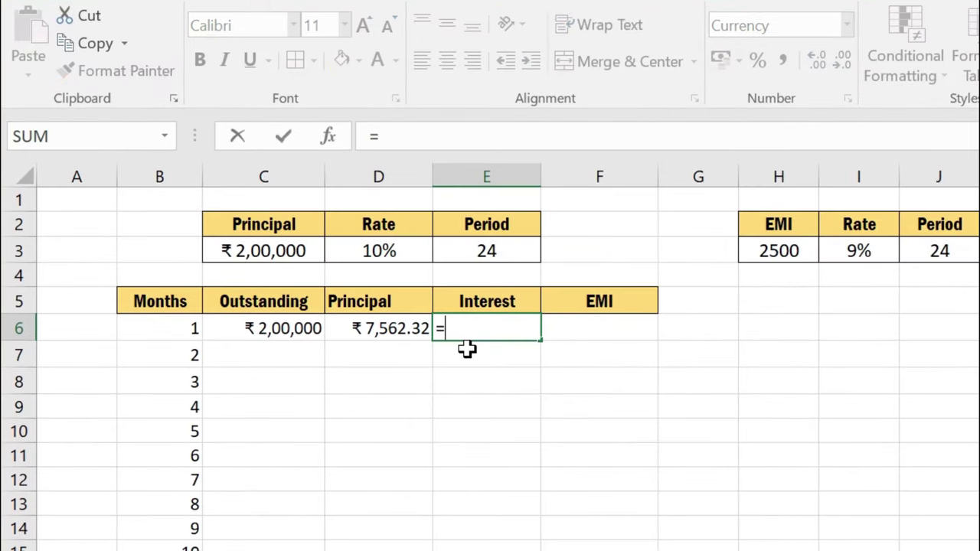
pyautogui.write('ipmt')
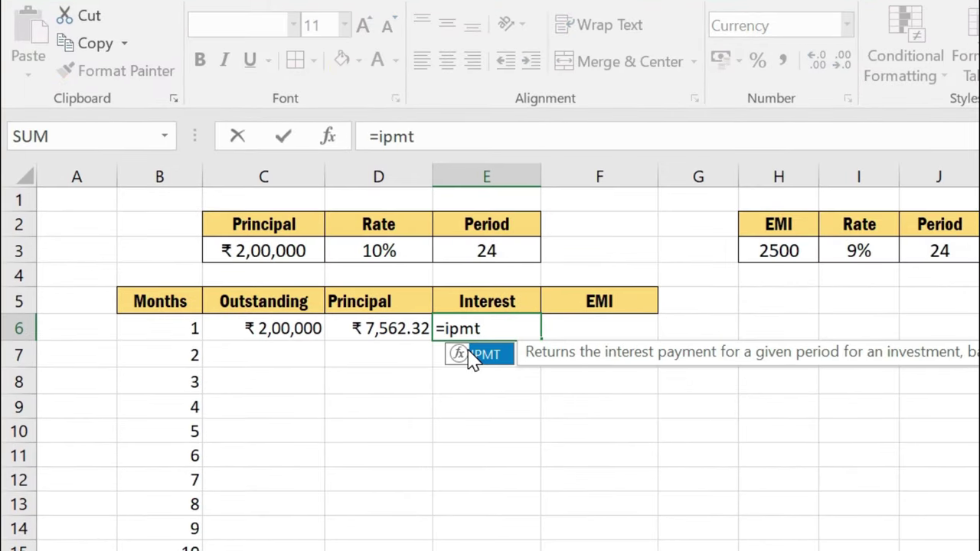
pyautogui.doubleClick(472, 358)
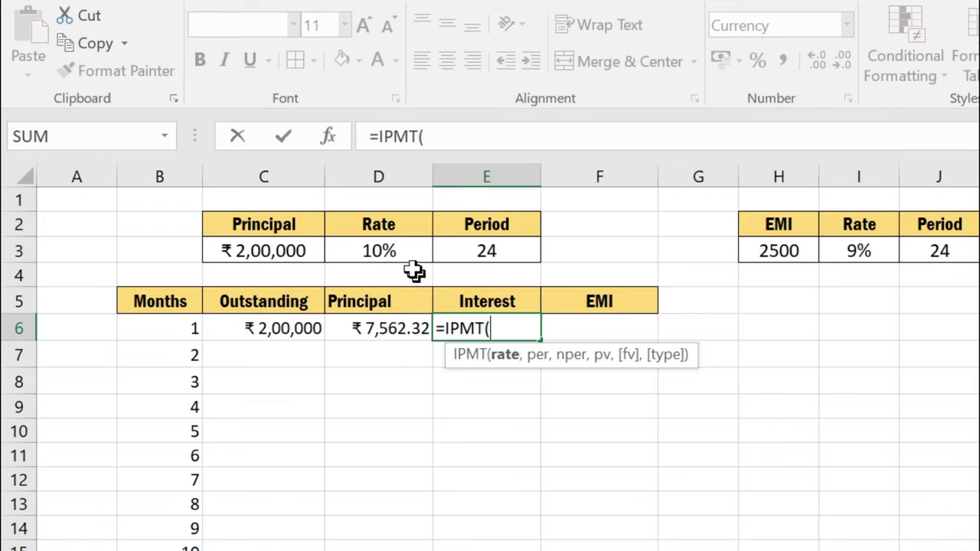
# Enter IPMT arguments D3/12, B6, E3 and -C3, giving ₹1,666.67.
pyautogui.click(401, 252)
pyautogui.write('/12')
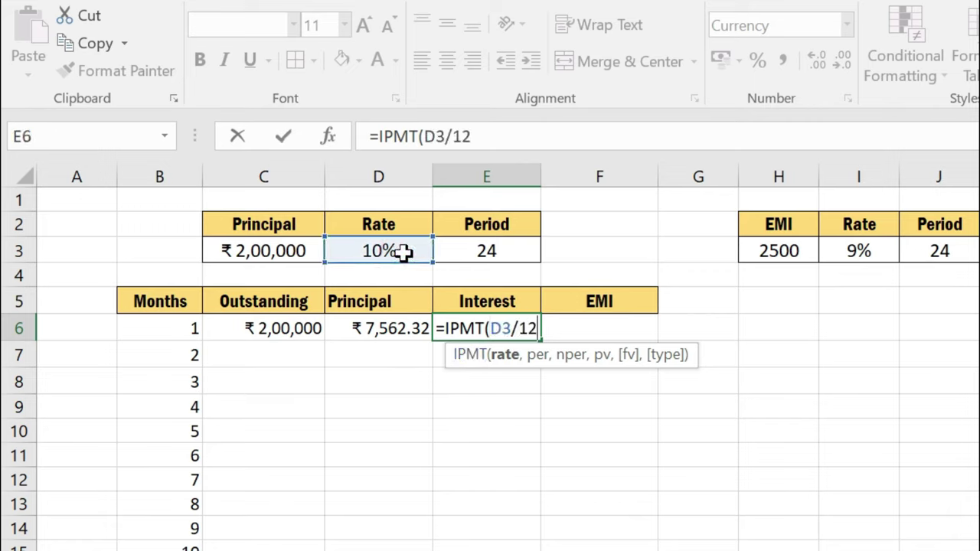
pyautogui.write(',')
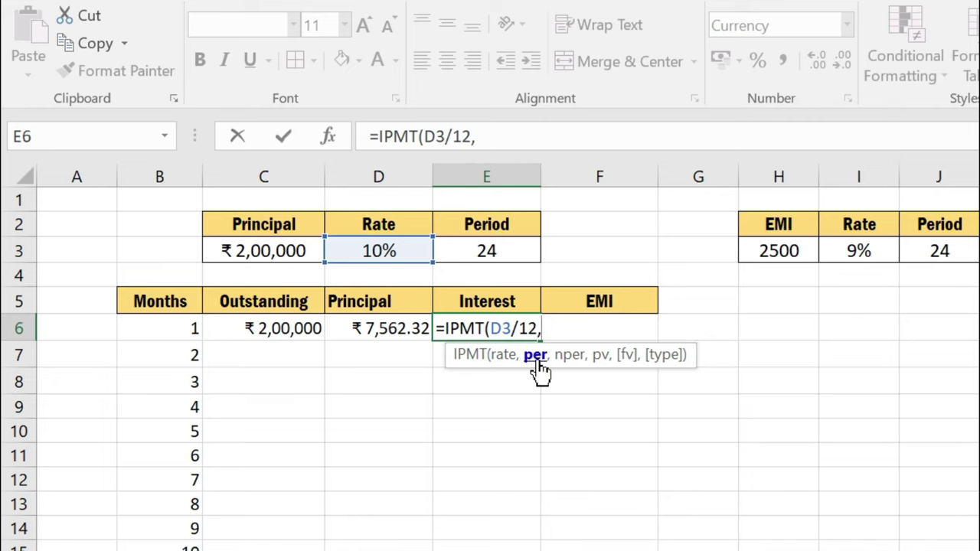
pyautogui.click(170, 333)
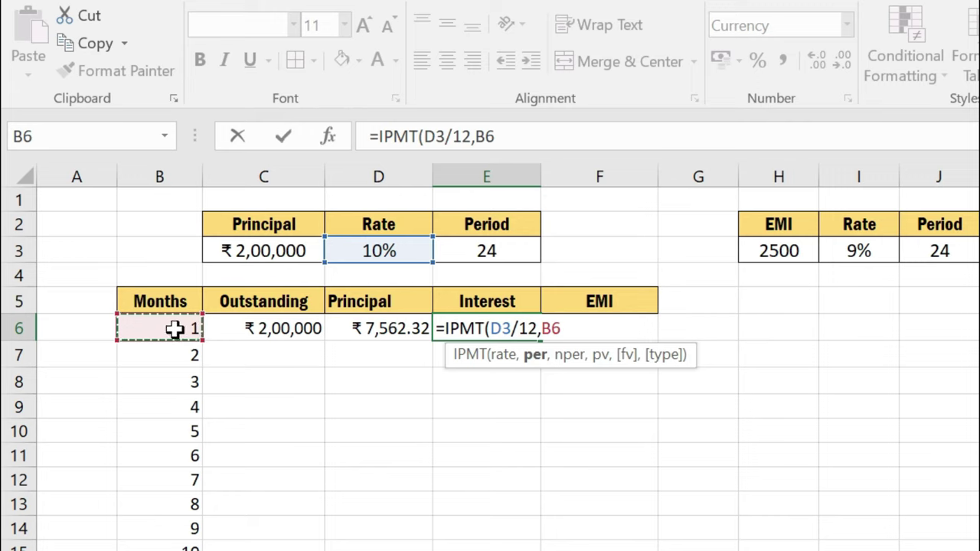
pyautogui.write(',')
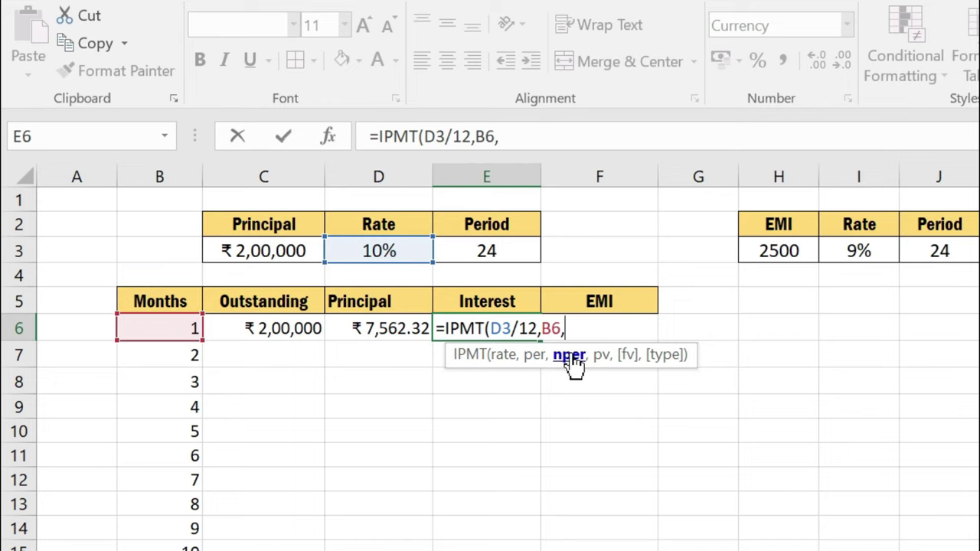
pyautogui.click(488, 248)
pyautogui.write(',')
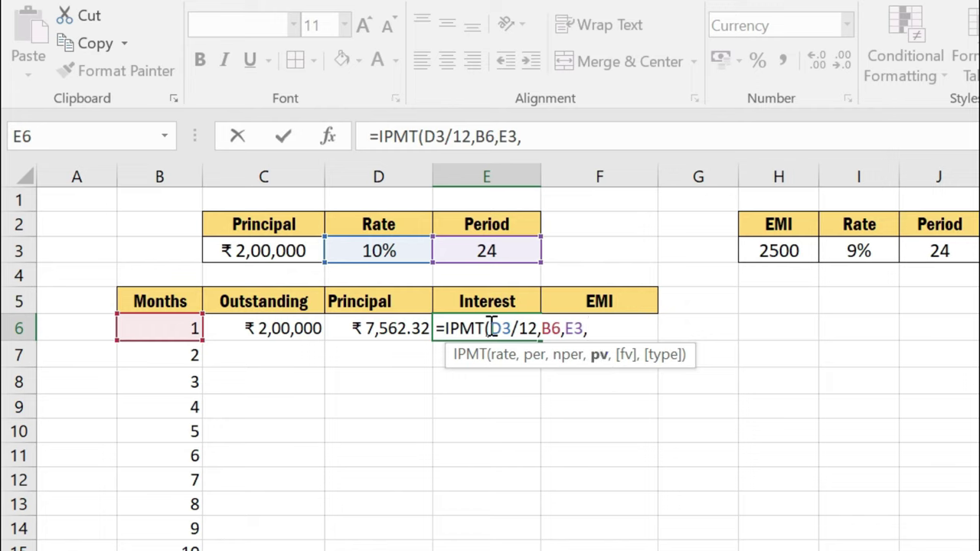
pyautogui.click(285, 248)
pyautogui.click(551, 328)
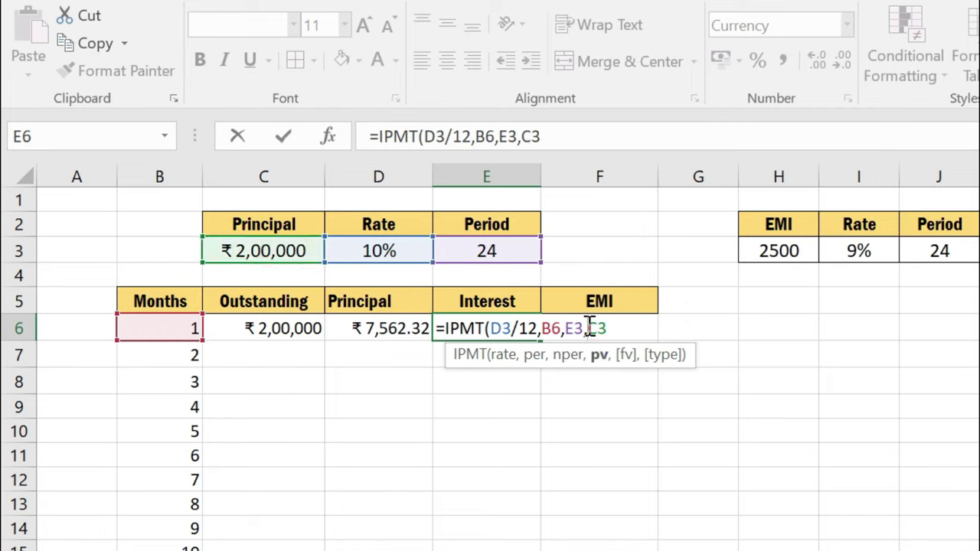
pyautogui.write('-')
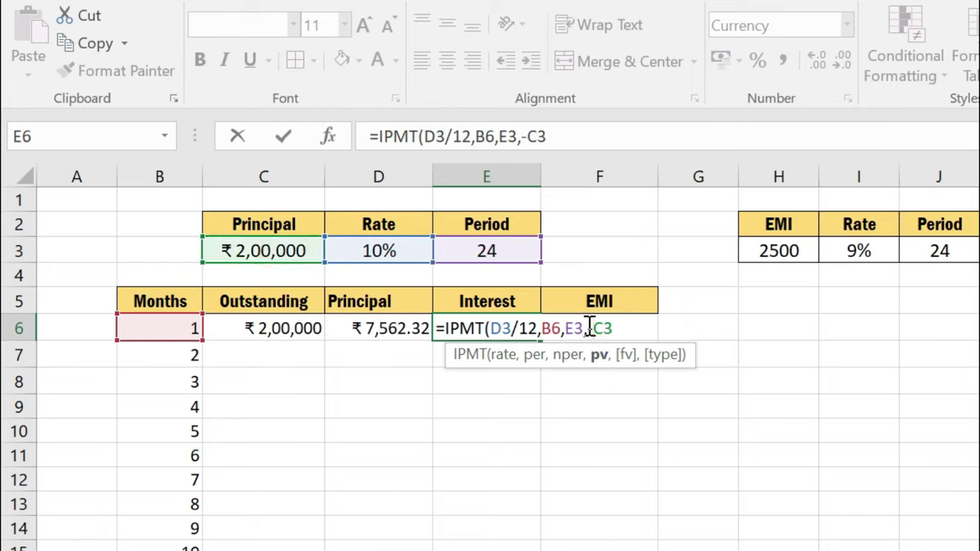
pyautogui.click(614, 327)
pyautogui.write(')')
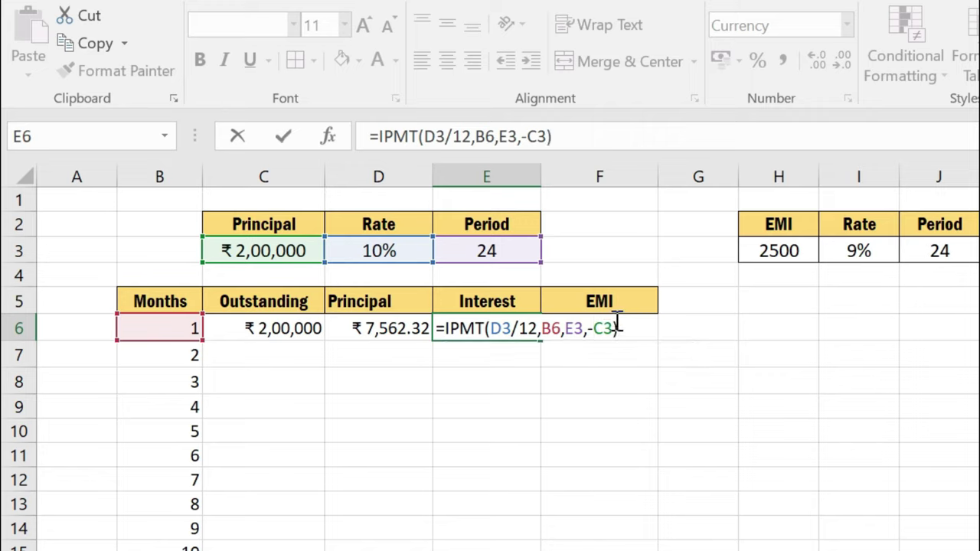
pyautogui.press('Return')
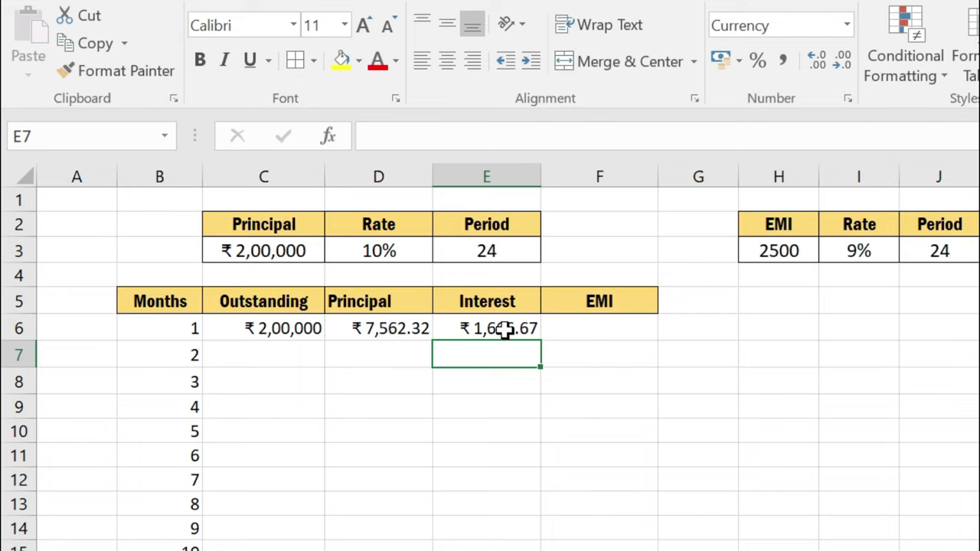
# Enter =PMT(D3/12,E3,-C3) in F6 for an EMI of ₹9,228.99.
pyautogui.click(606, 329)
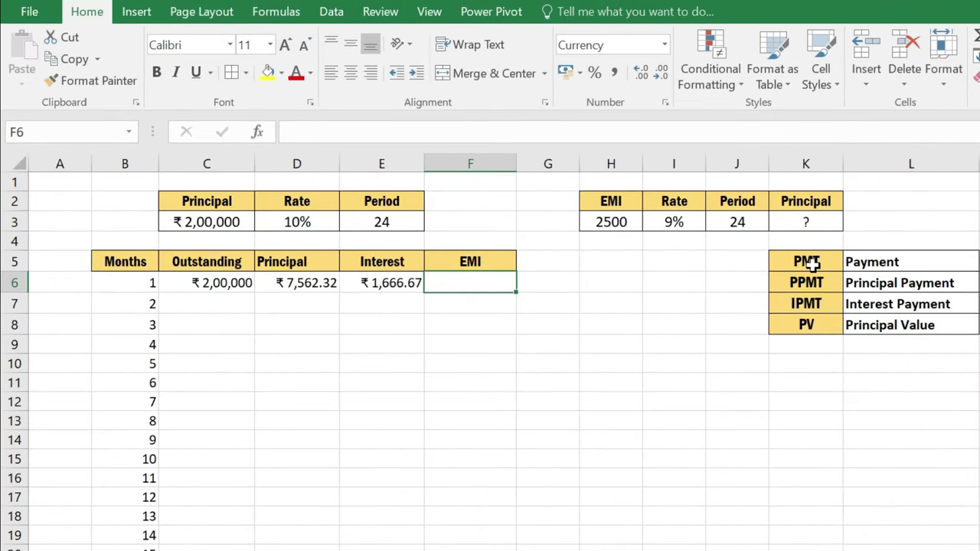
pyautogui.write('=')
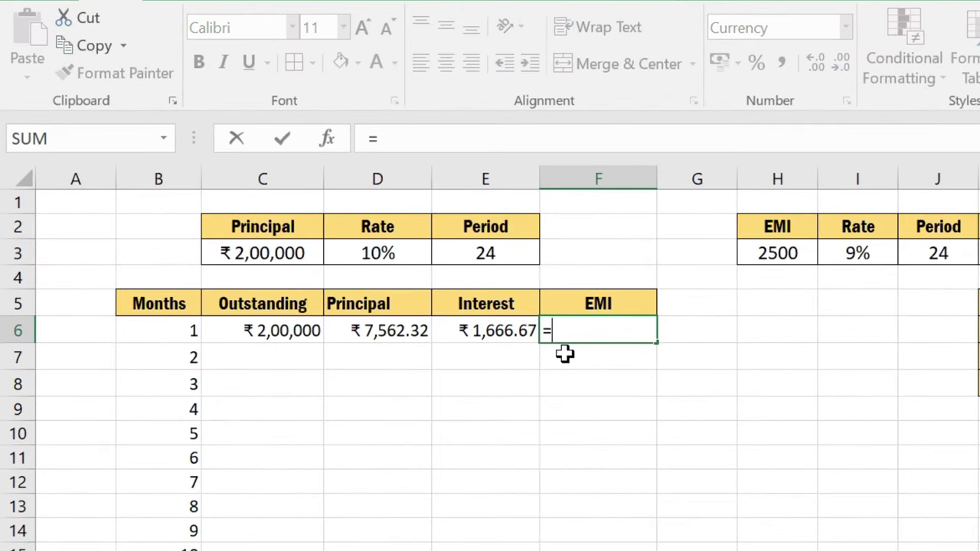
pyautogui.write('pmt')
pyautogui.press('Tab')
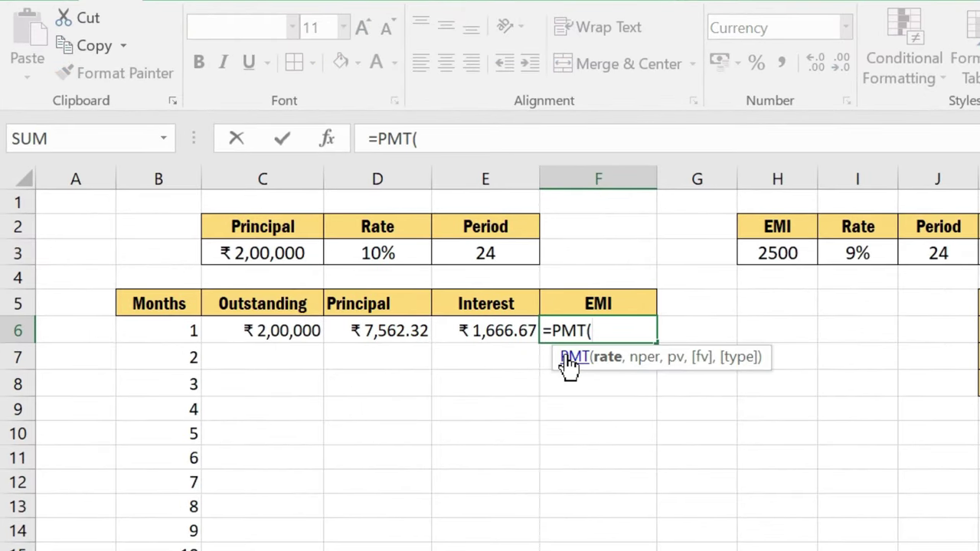
pyautogui.click(378, 251)
pyautogui.write('/12')
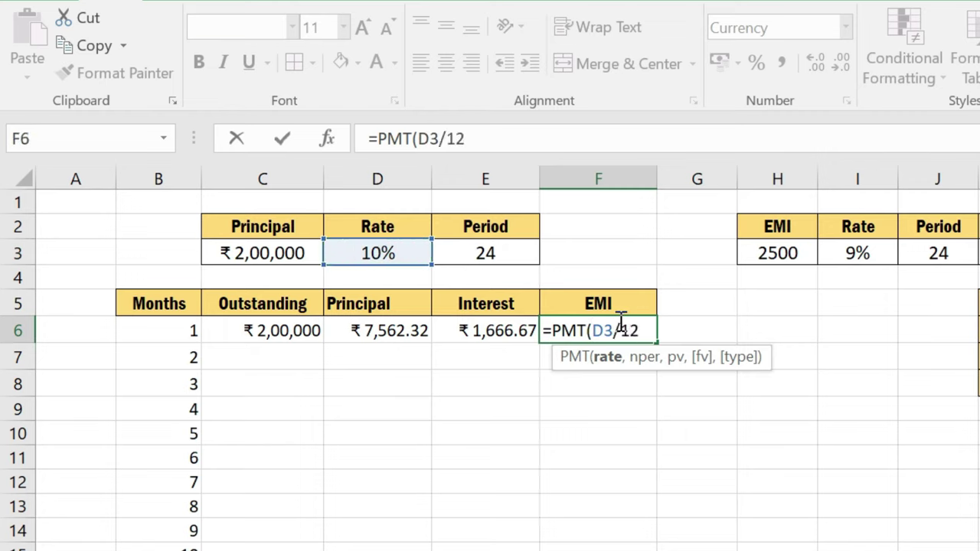
pyautogui.write(',')
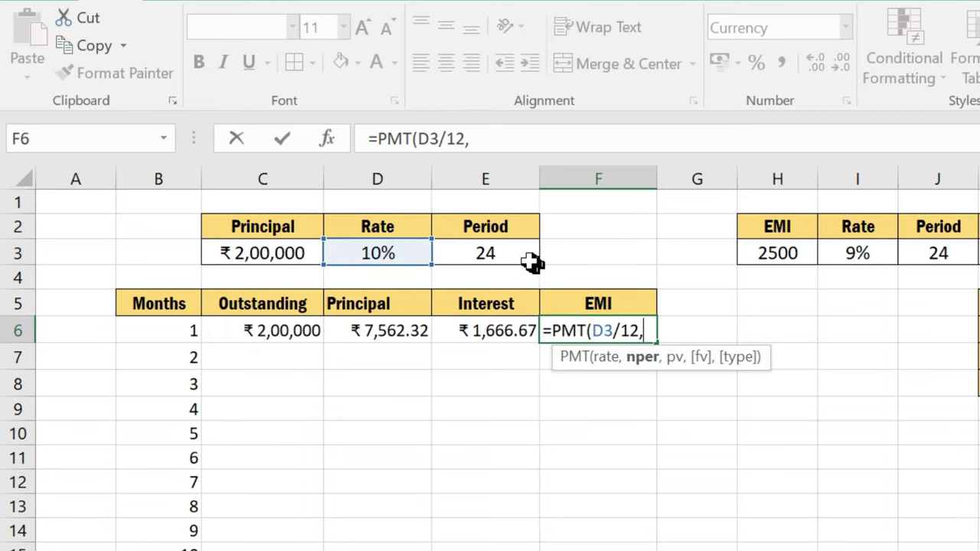
pyautogui.click(506, 253)
pyautogui.write(',-')
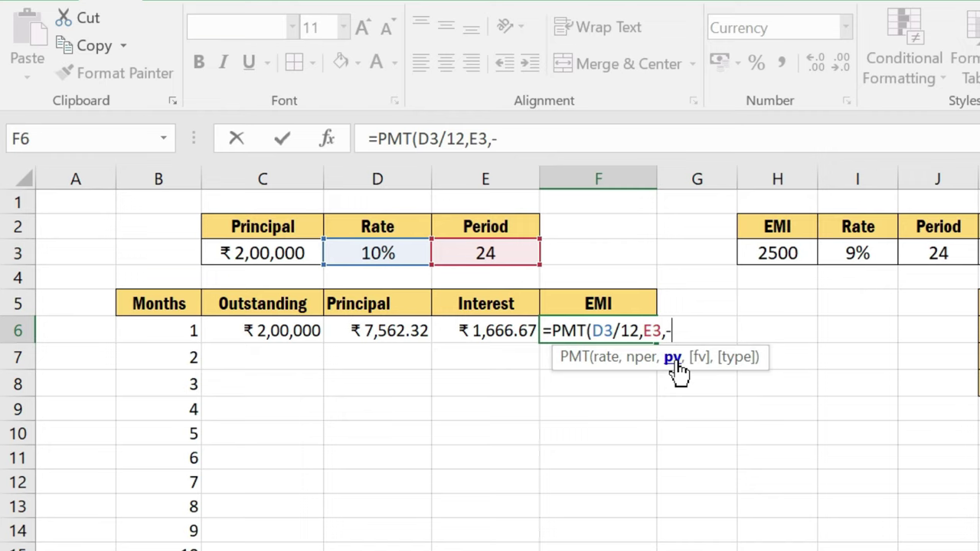
pyautogui.click(296, 255)
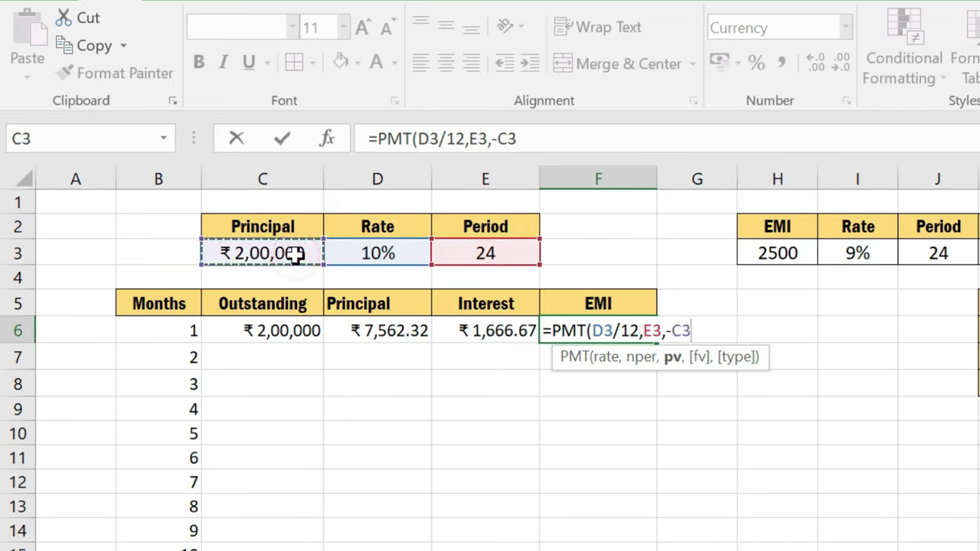
pyautogui.write(')')
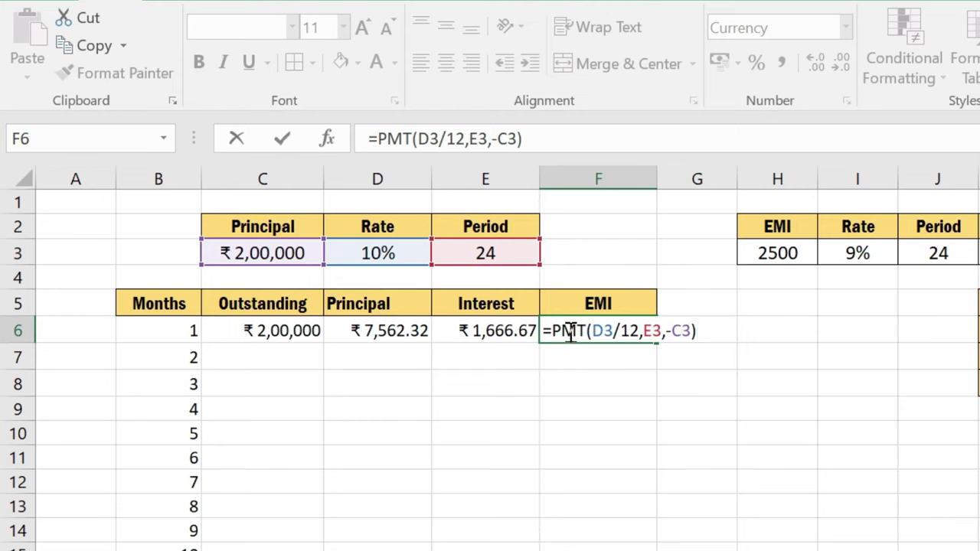
pyautogui.press('Return')
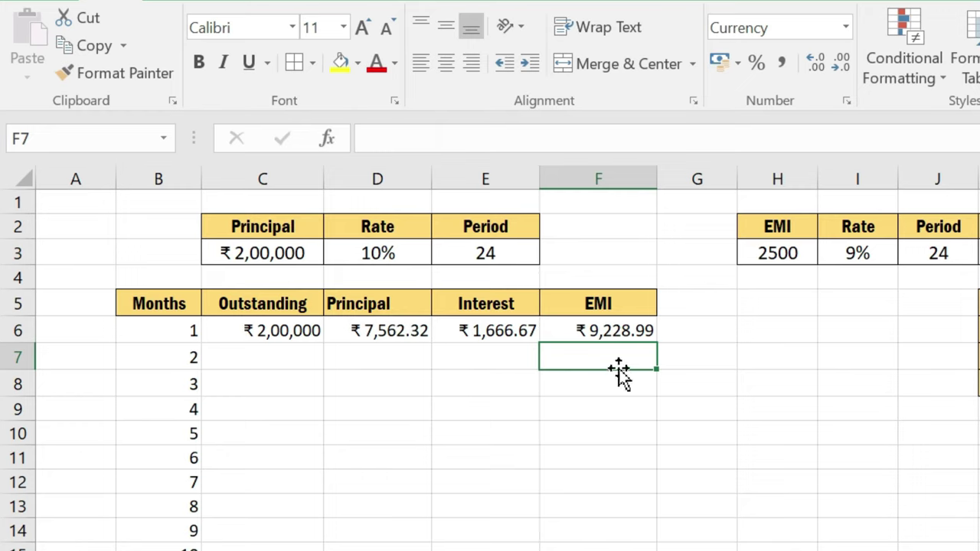
pyautogui.click(476, 335)
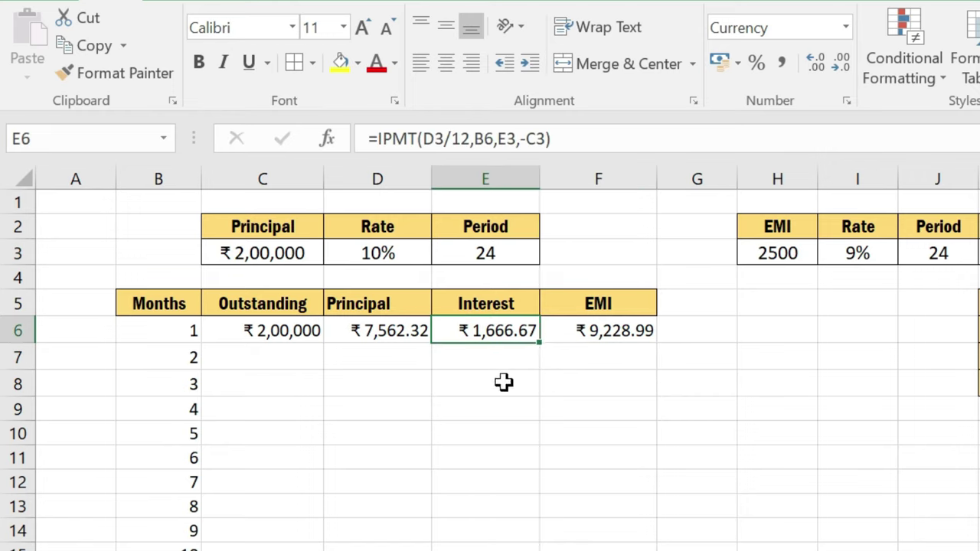
pyautogui.click(387, 334)
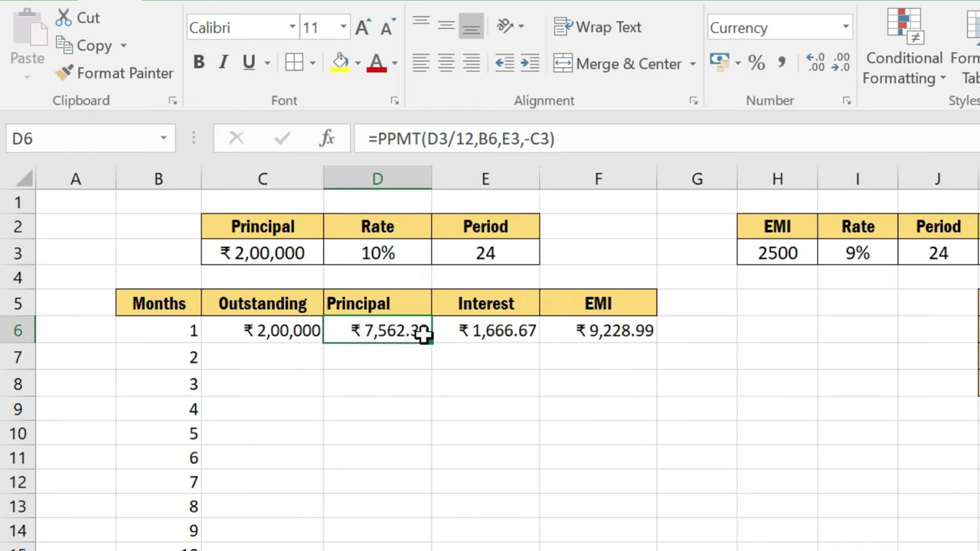
pyautogui.press('Down')
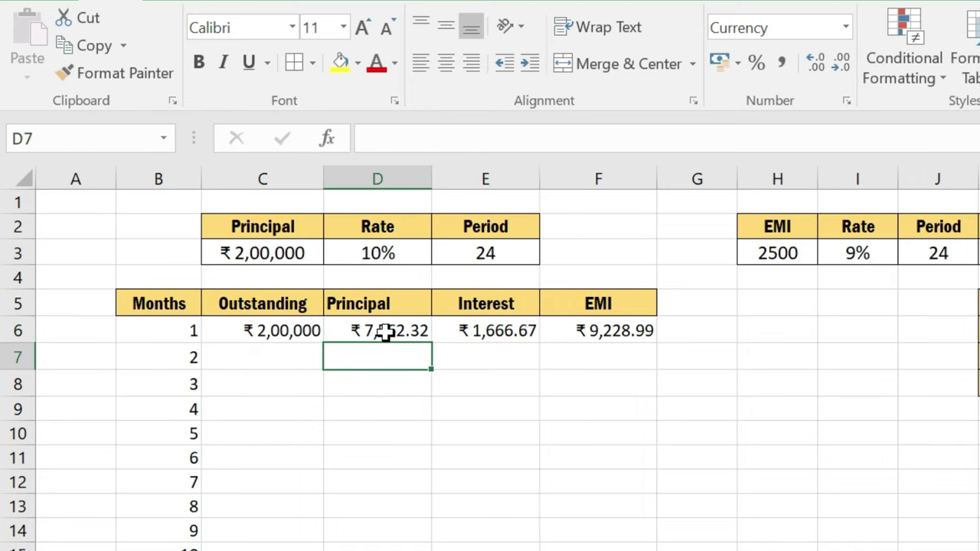
pyautogui.doubleClick(387, 331)
pyautogui.press('Return')
pyautogui.doubleClick(395, 331)
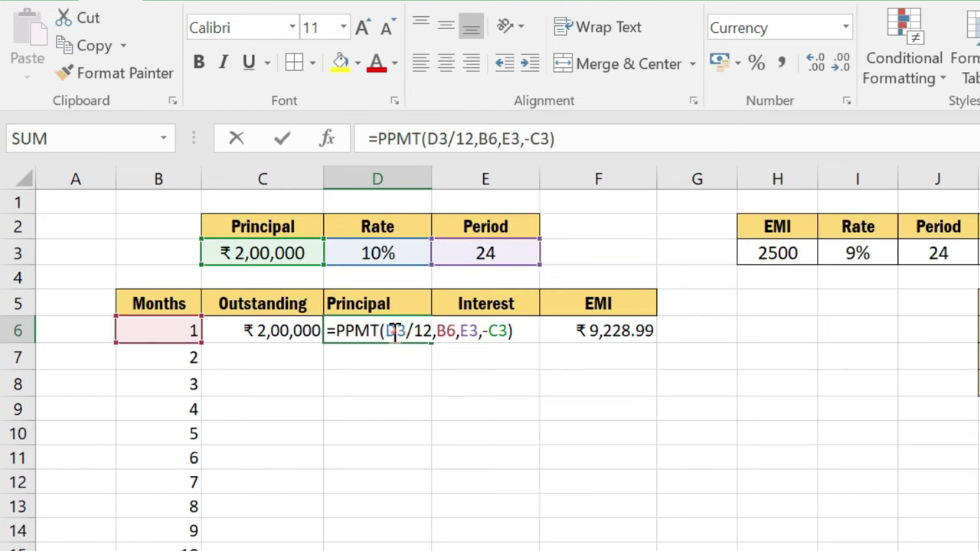
pyautogui.click(406, 331)
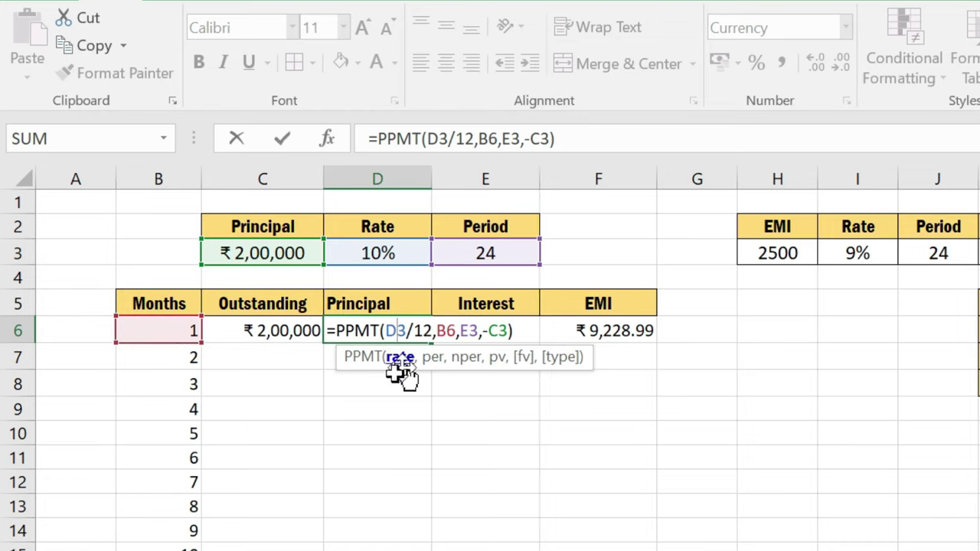
pyautogui.press('Return')
pyautogui.click(419, 335)
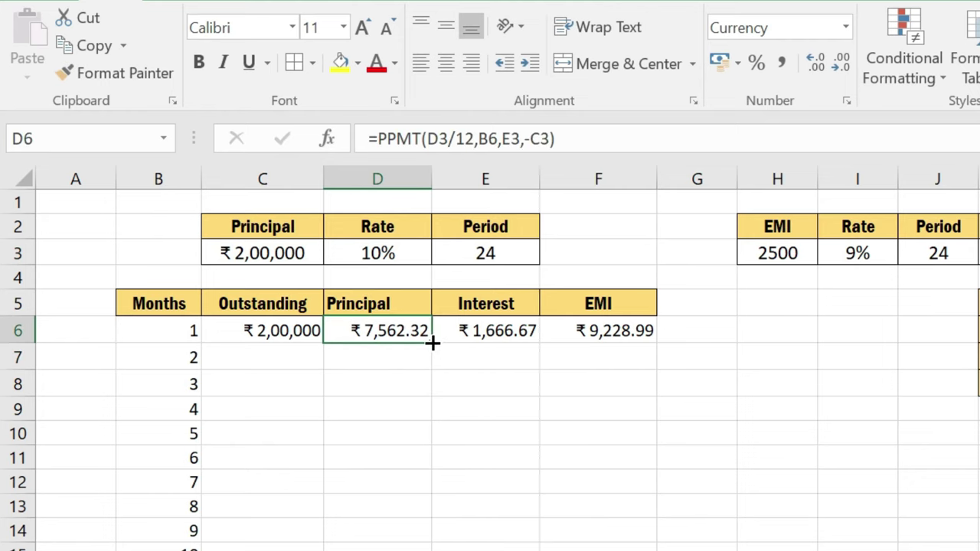
pyautogui.moveTo(431, 343); pyautogui.dragTo(432, 494)
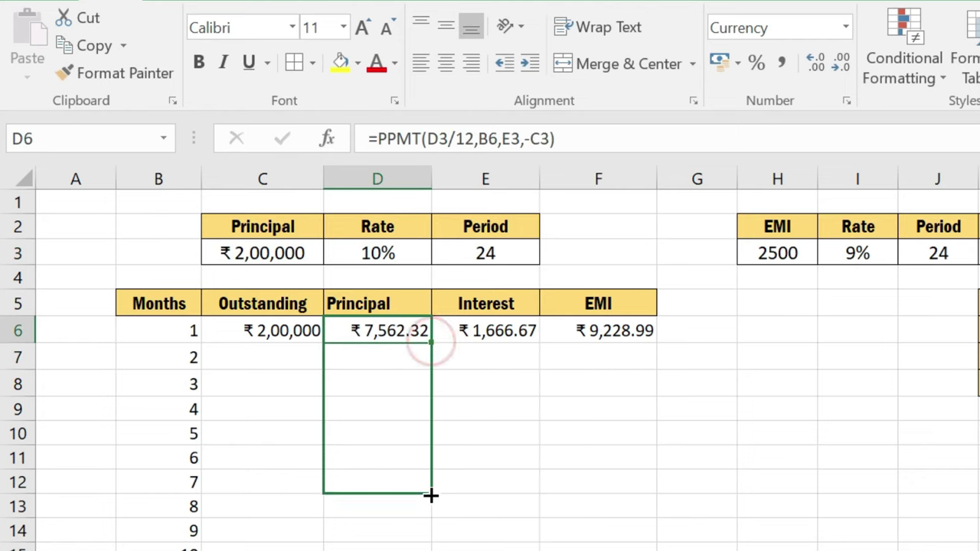
pyautogui.click(383, 360)
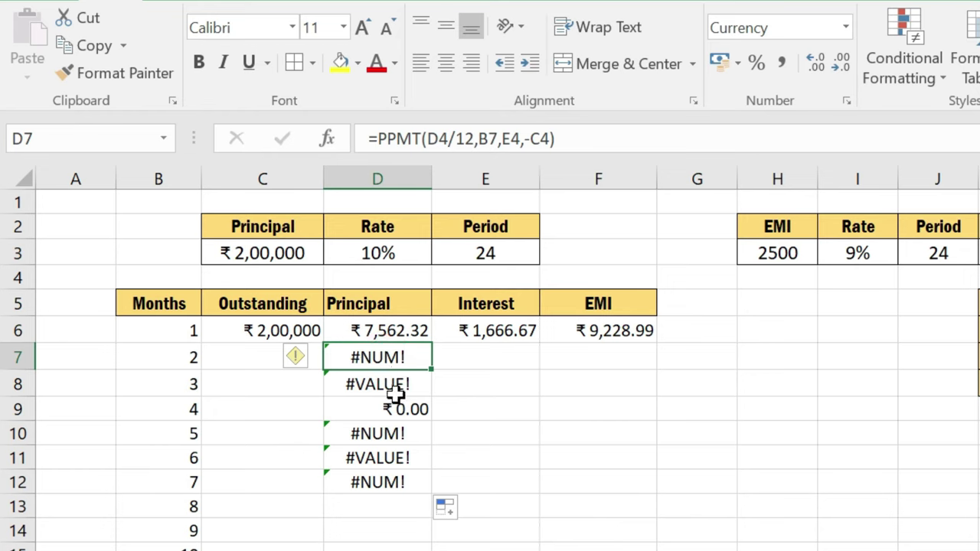
pyautogui.doubleClick(395, 385)
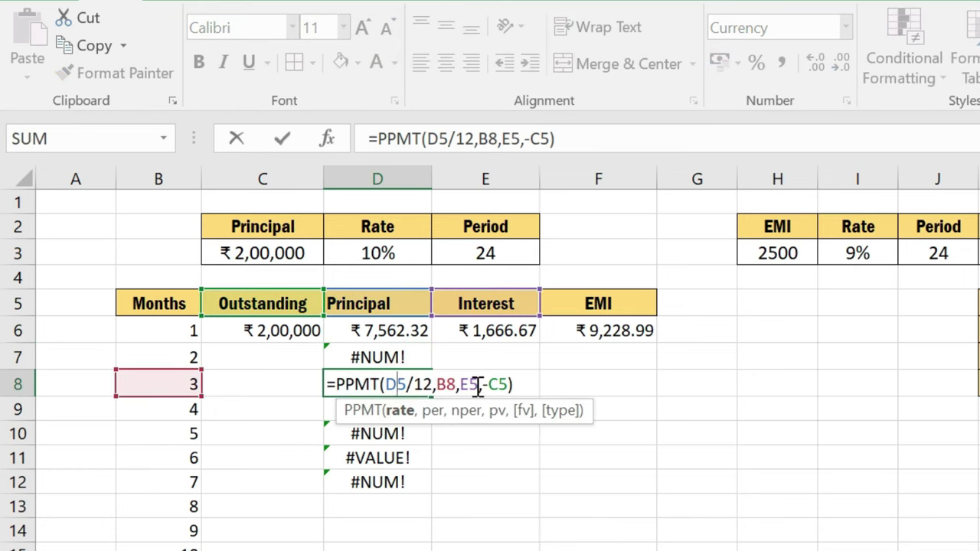
pyautogui.press('Return')
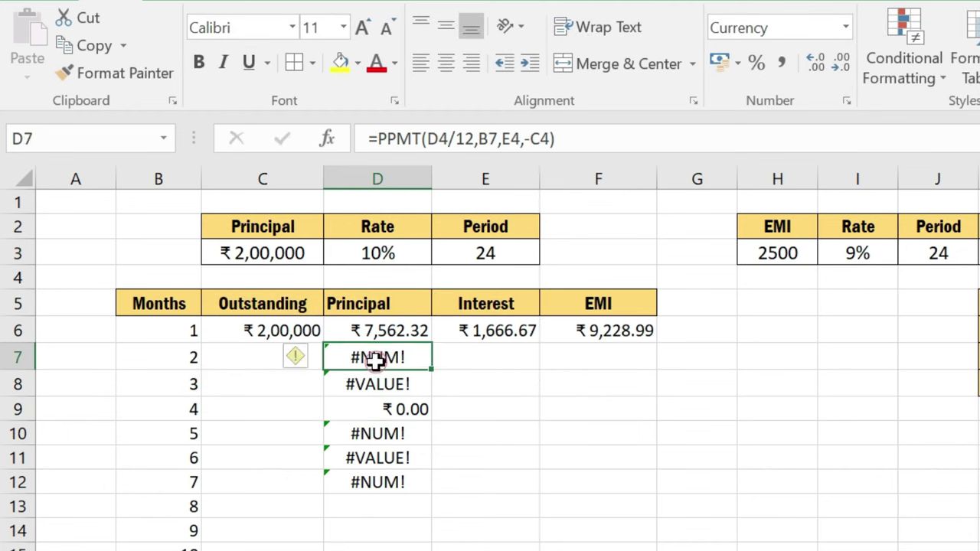
pyautogui.doubleClick(379, 359)
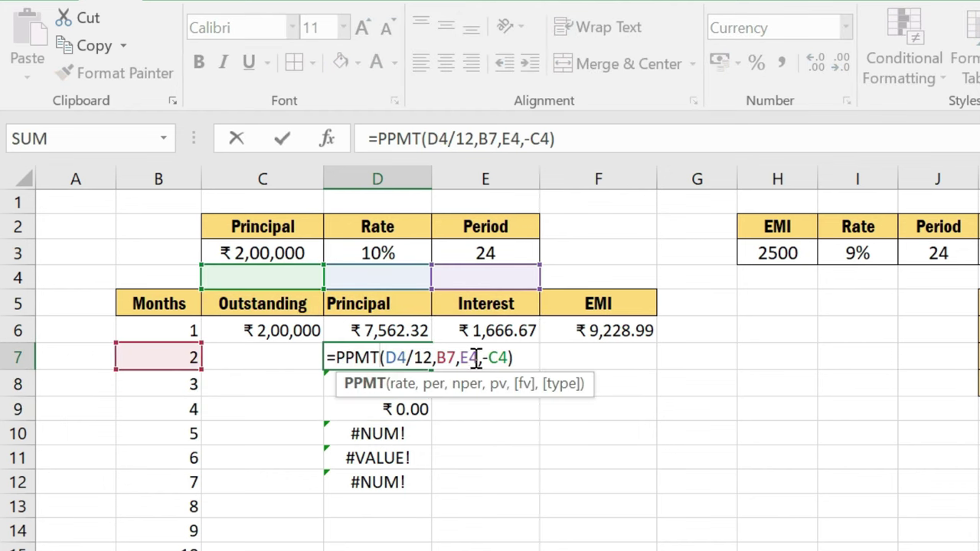
pyautogui.press('Return')
pyautogui.click(387, 458)
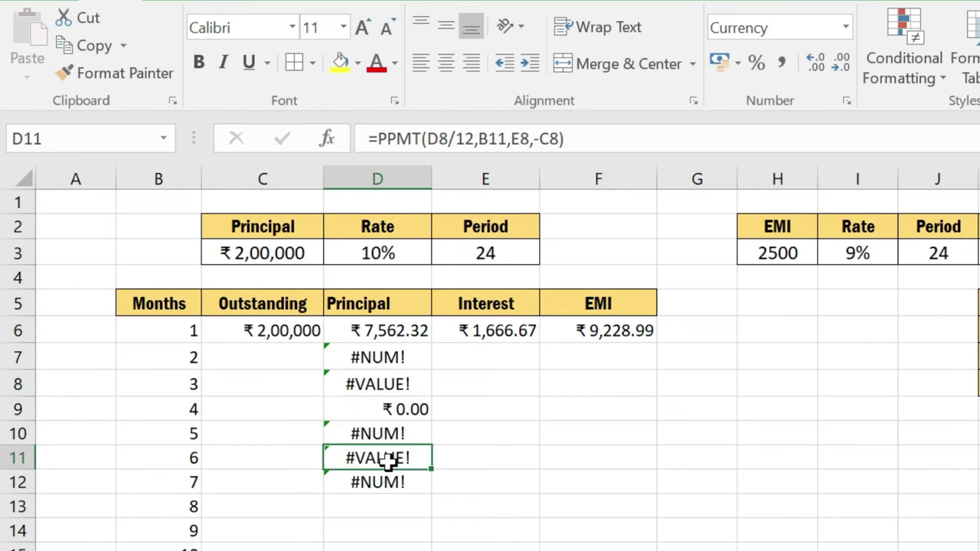
pyautogui.doubleClick(383, 460)
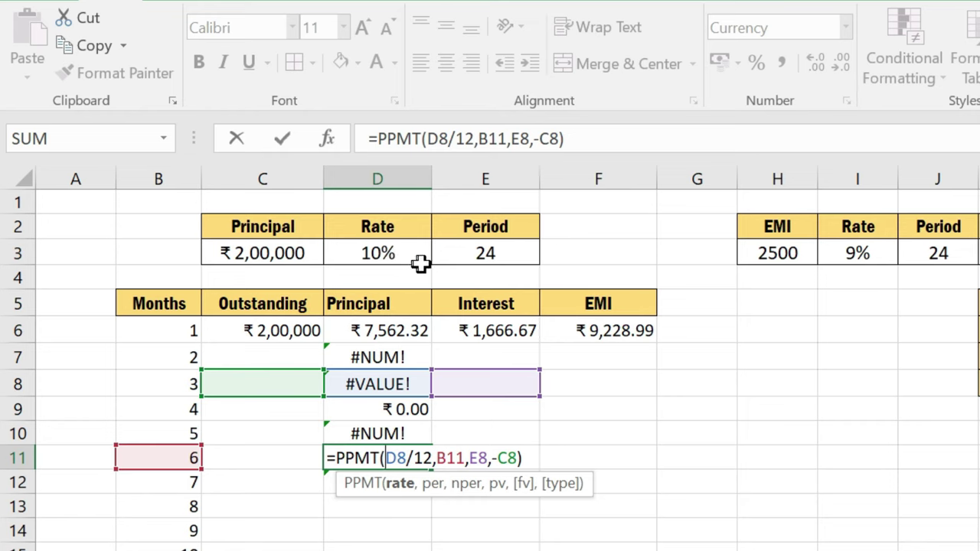
pyautogui.press('Return')
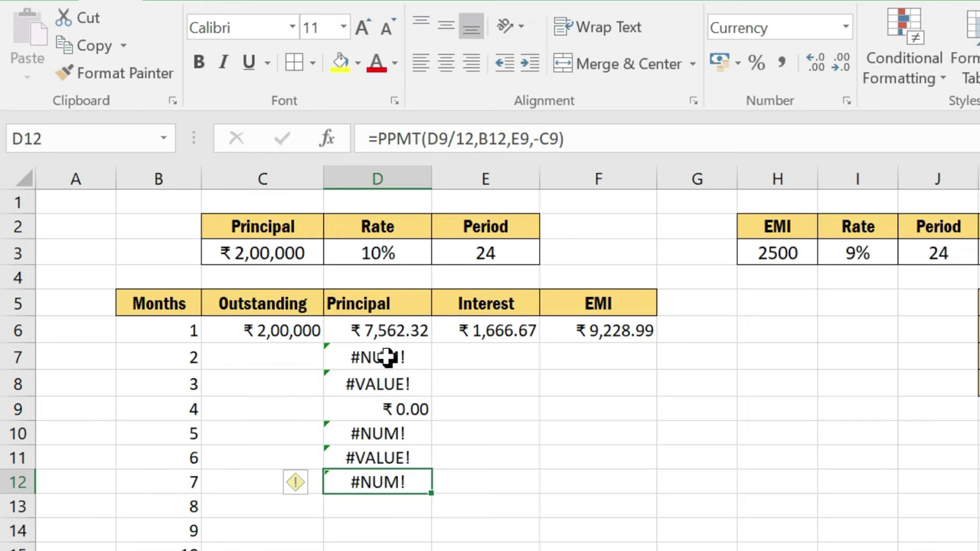
pyautogui.doubleClick(390, 330)
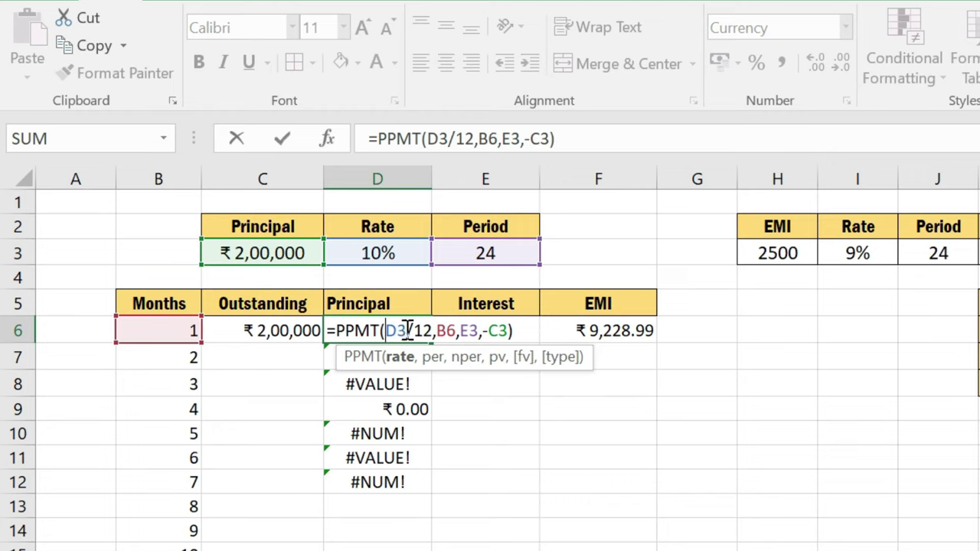
# Lock D3, E3 and C3 in the D6 PPMT formula and fill it down column D.
pyautogui.moveTo(406, 330); pyautogui.dragTo(385, 330)
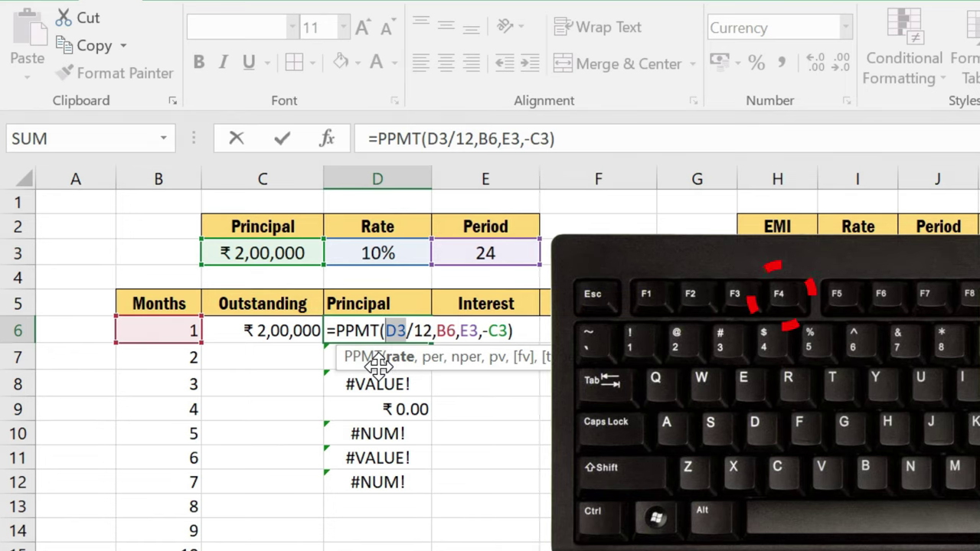
pyautogui.press('F4')
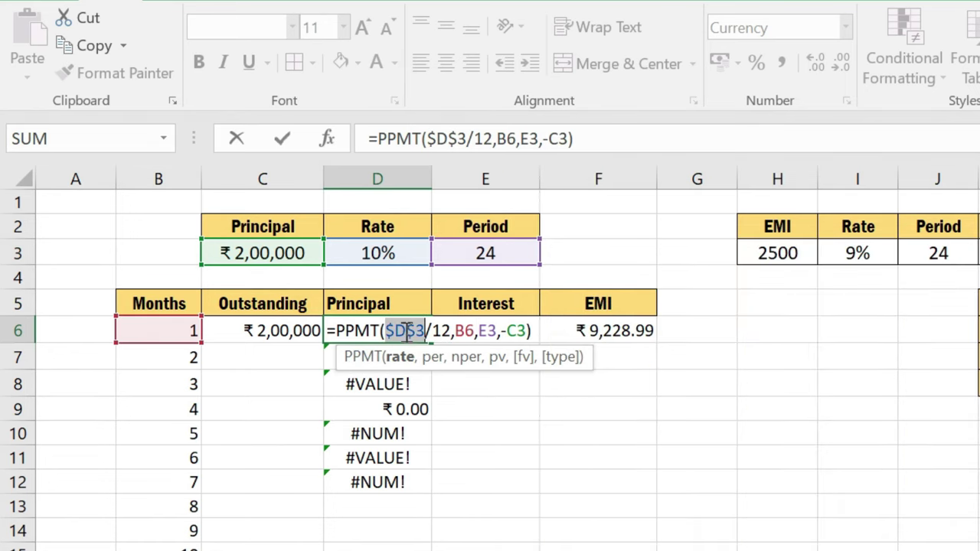
pyautogui.click(415, 331)
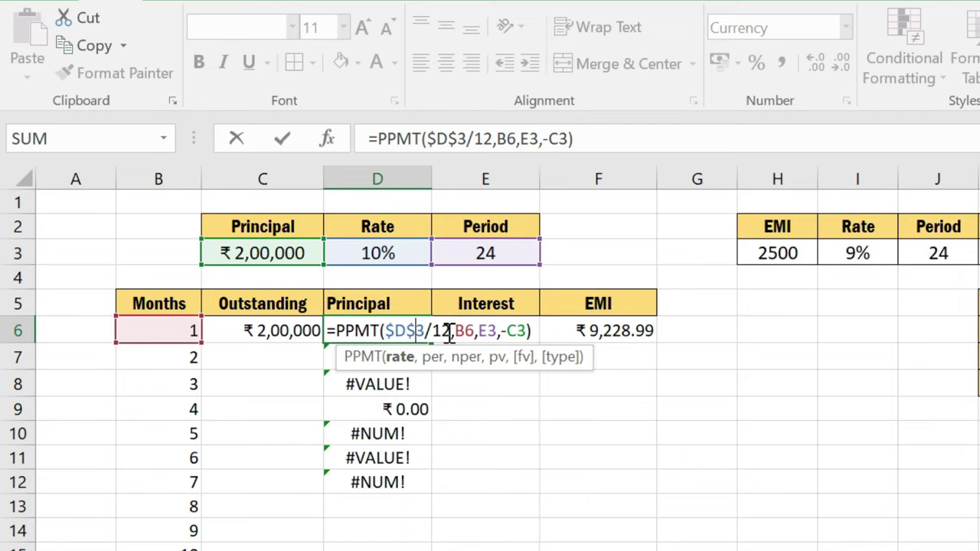
pyautogui.click(496, 330)
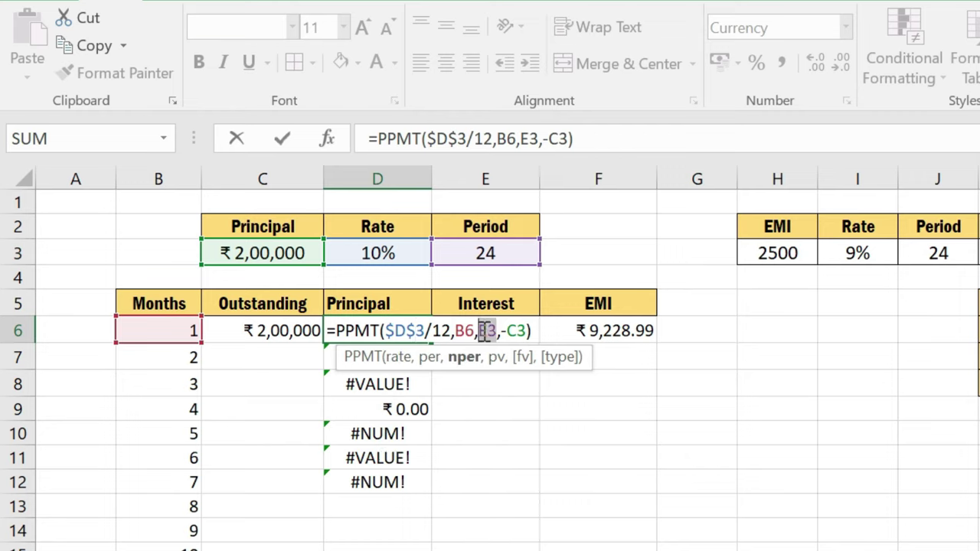
pyautogui.press('F4')
pyautogui.click(532, 330)
pyautogui.press('F4')
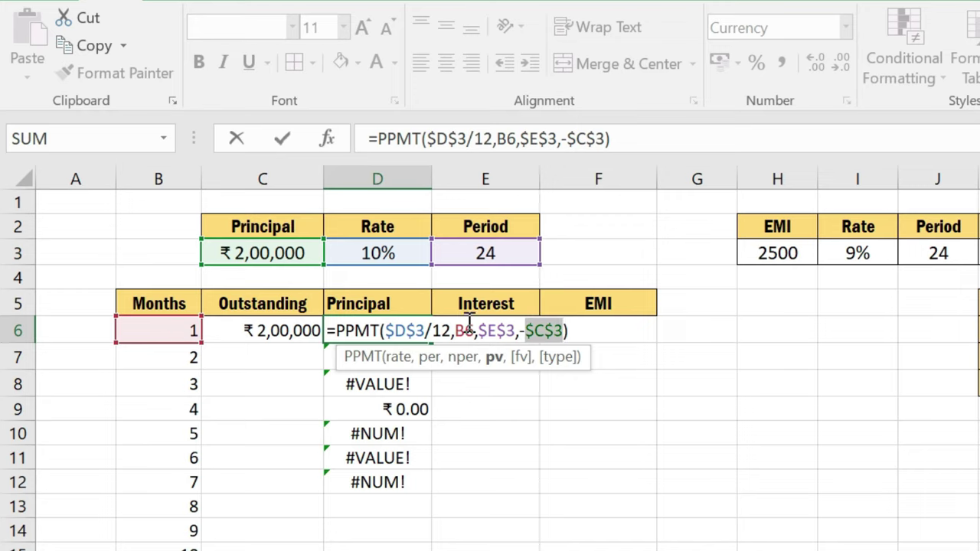
pyautogui.press('Return')
pyautogui.click(401, 332)
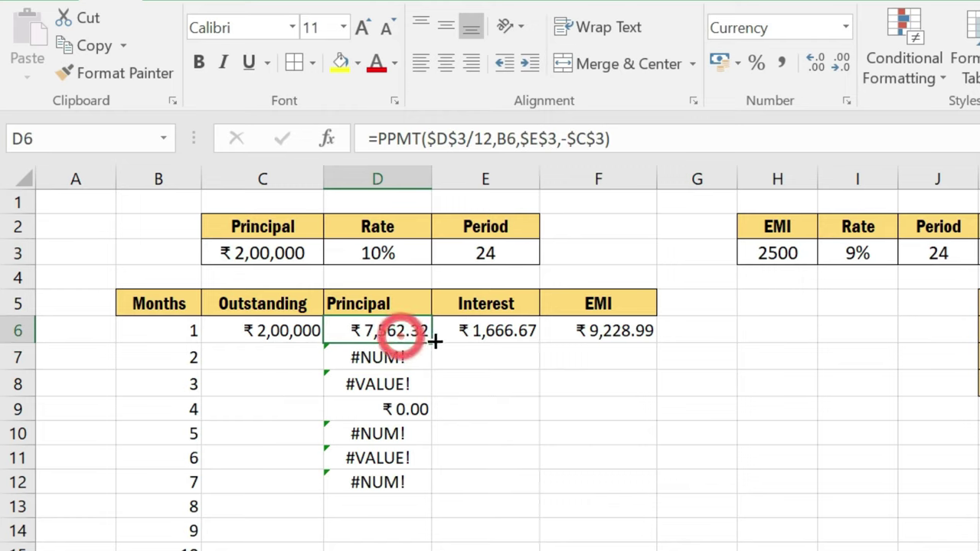
pyautogui.moveTo(434, 343); pyautogui.dragTo(433, 548)
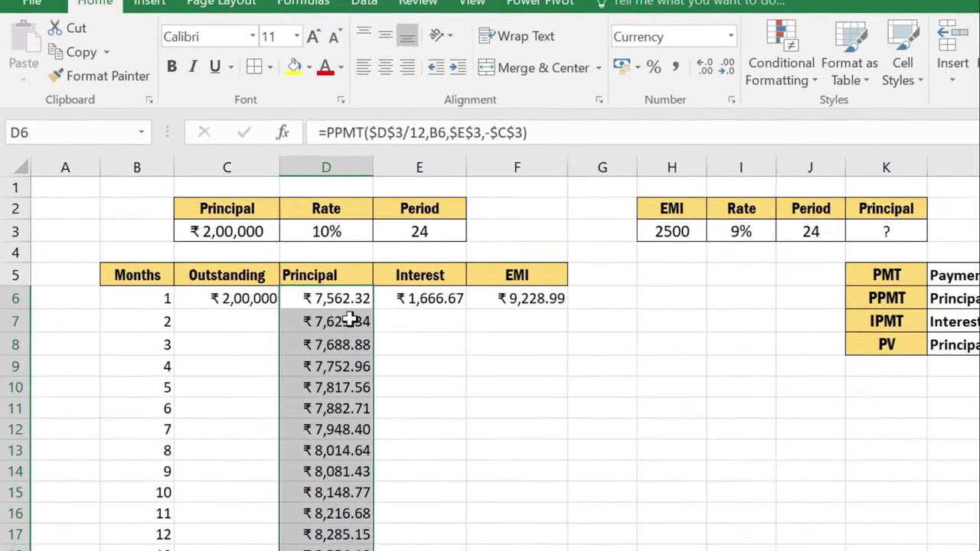
# Fill the unlocked E6 formula down to E13, then undo the faulty result.
pyautogui.click(333, 304)
pyautogui.doubleClick(394, 283)
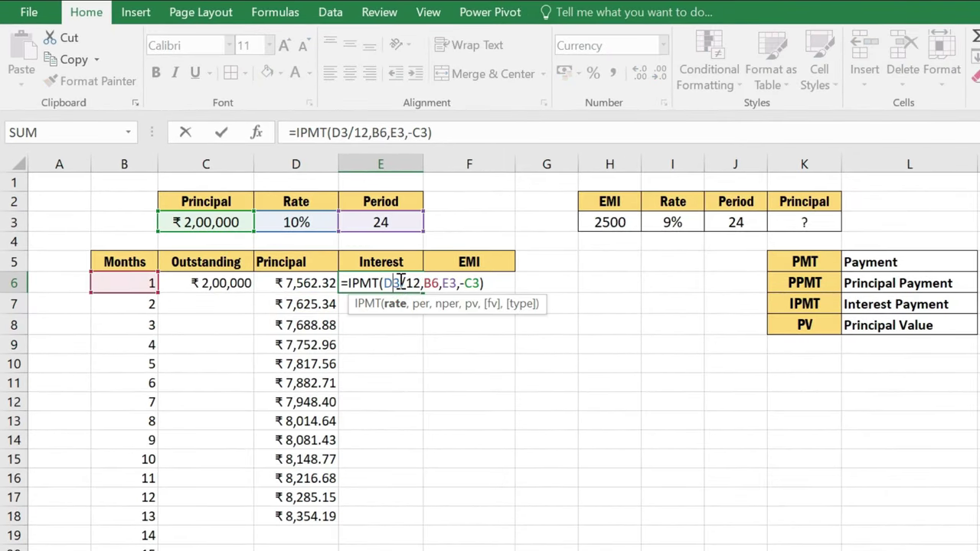
pyautogui.press('Return')
pyautogui.click(413, 288)
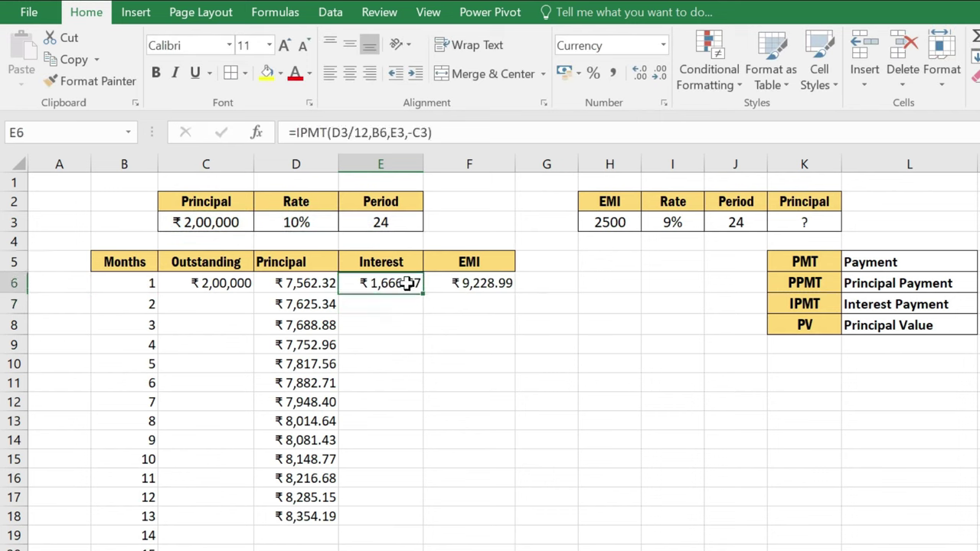
pyautogui.moveTo(422, 292); pyautogui.dragTo(420, 423)
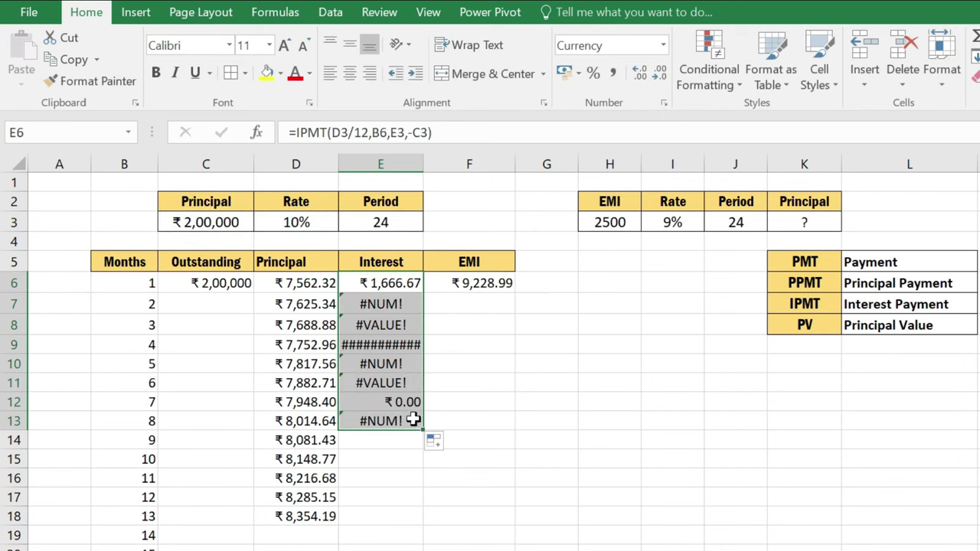
pyautogui.hotkey('ctrl', 'z')
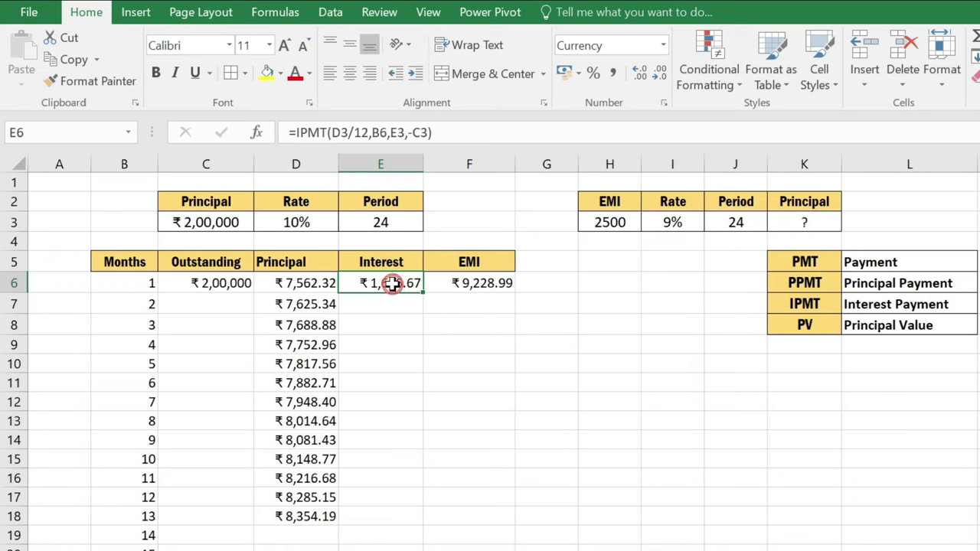
# Lock $D$3, $E$3 and $C$3 in the E6 IPMT formula and fill it down.
pyautogui.doubleClick(391, 283)
pyautogui.doubleClick(392, 283)
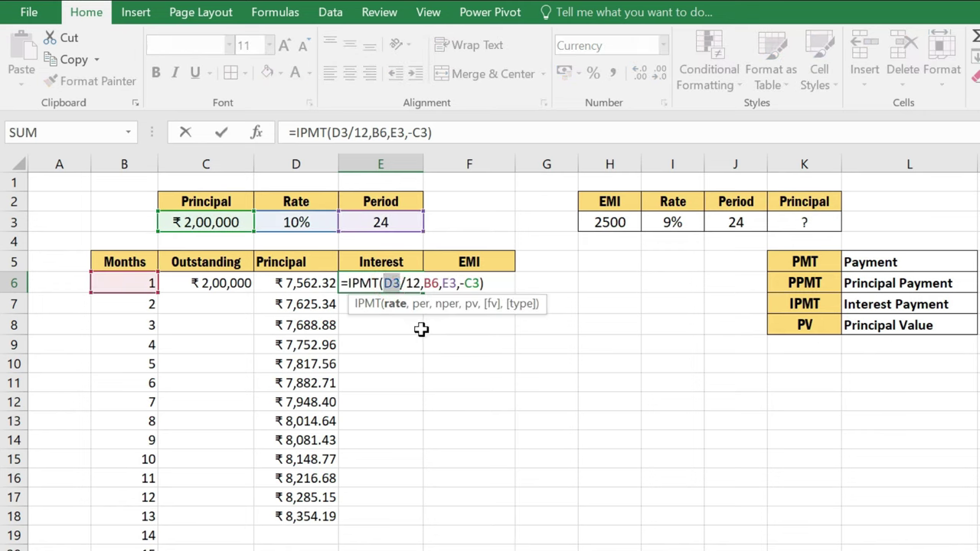
pyautogui.press('F4')
pyautogui.doubleClick(465, 283)
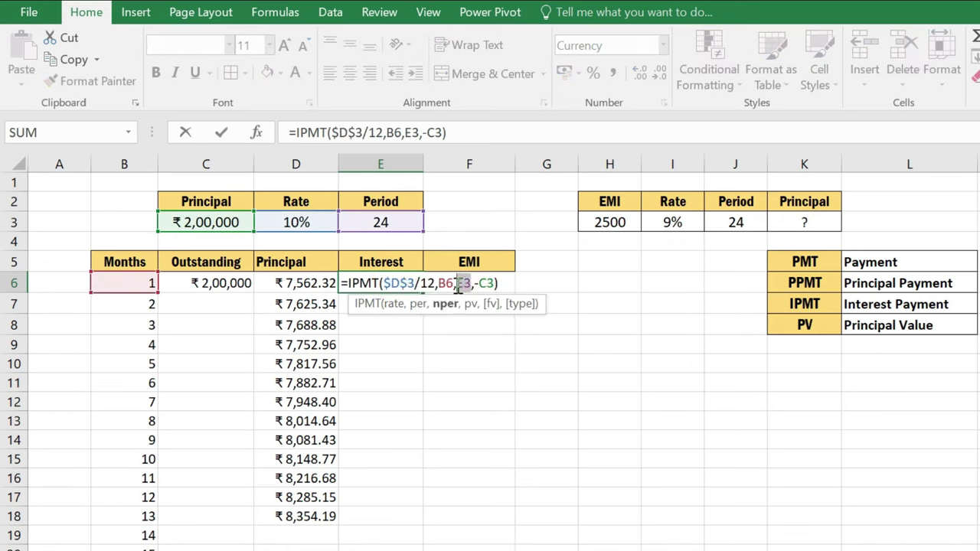
pyautogui.press('F4')
pyautogui.doubleClick(506, 283)
pyautogui.press('F4')
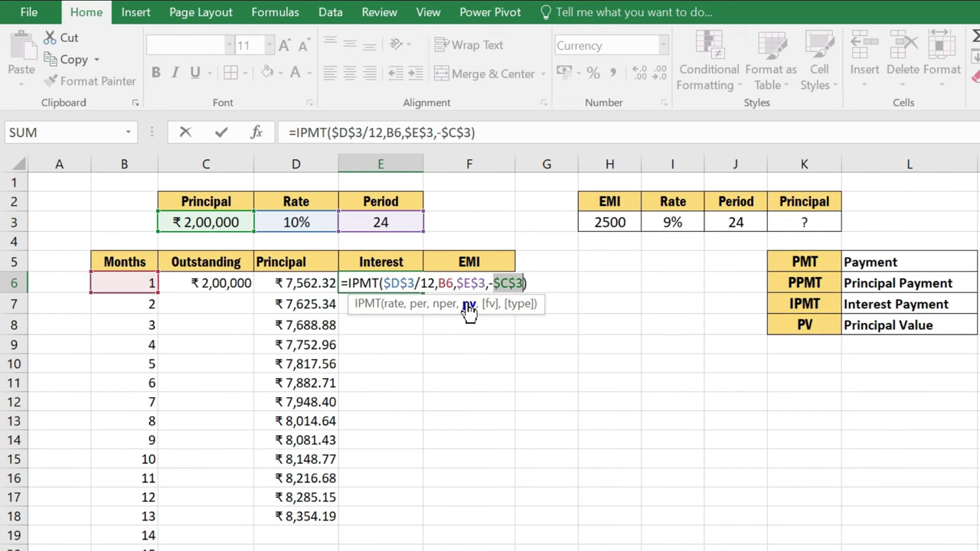
pyautogui.press('Return')
pyautogui.click(402, 283)
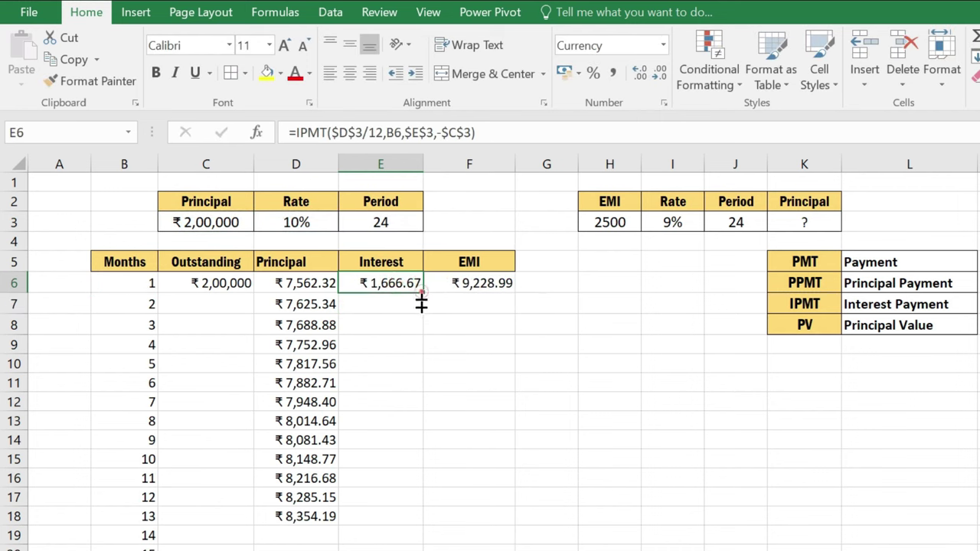
pyautogui.moveTo(421, 294); pyautogui.dragTo(425, 523)
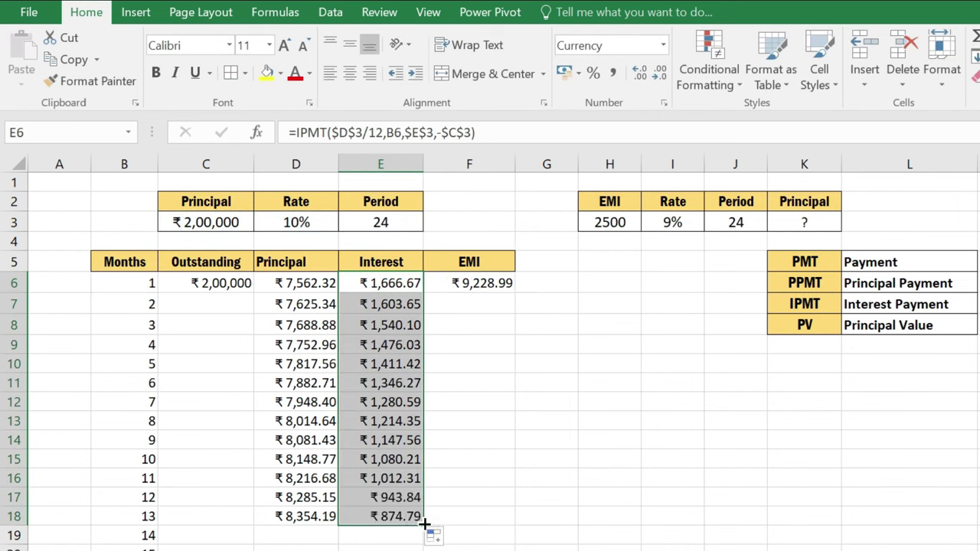
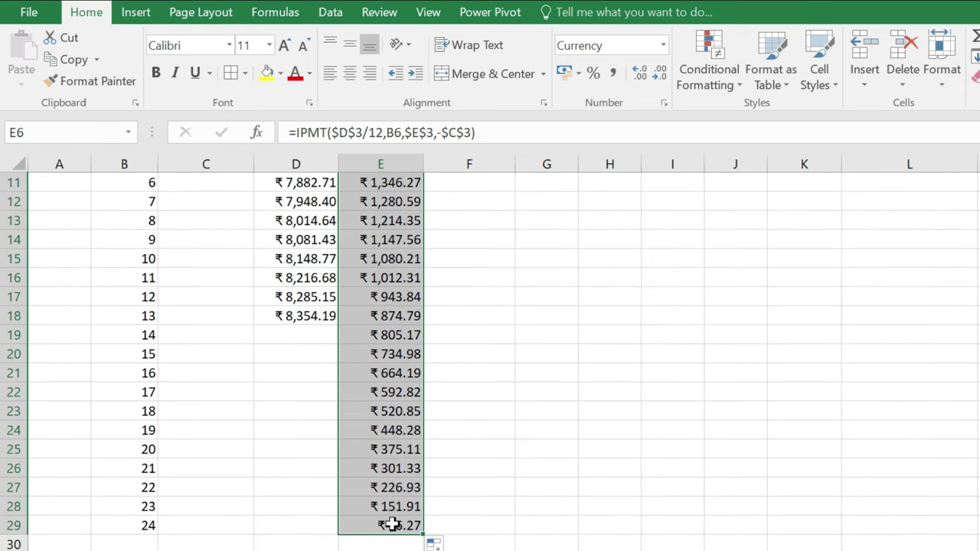
# Copy the month-13 PPMT principal formula in D18 down through D29 (month 24).
pyautogui.scroll(1, 406, 498)
pyautogui.scroll(1, 406, 498)
pyautogui.scroll(1, 378, 345)
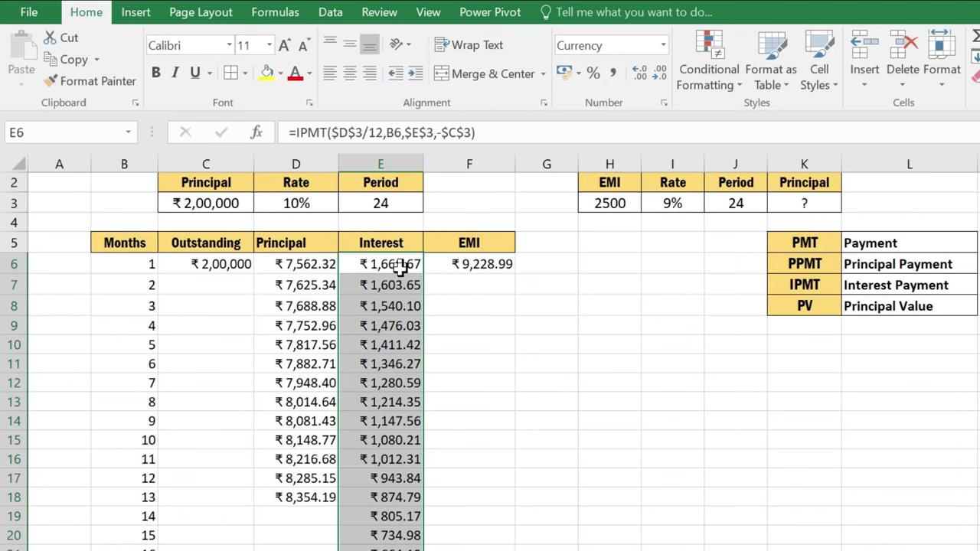
pyautogui.scroll(-1, 391, 452)
pyautogui.scroll(2, 387, 417)
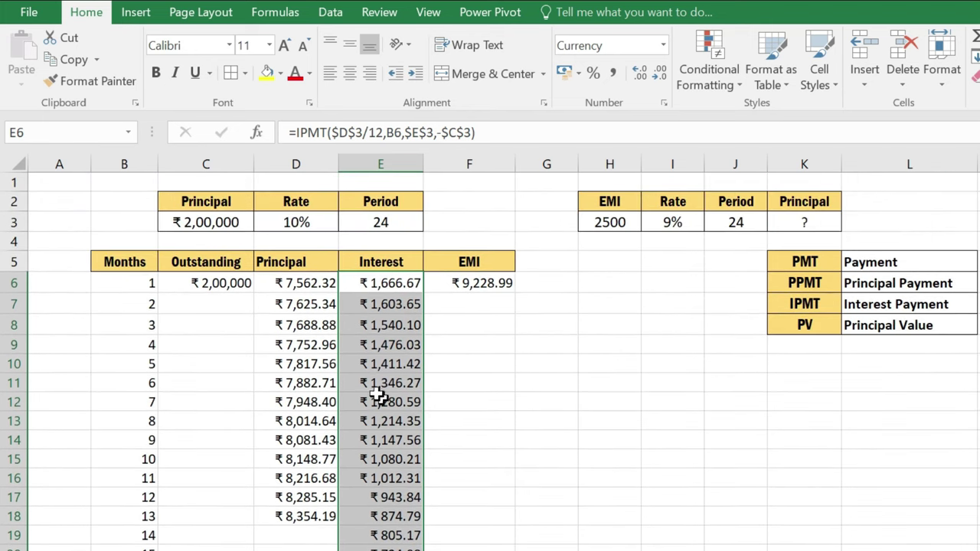
pyautogui.scroll(-1, 314, 460)
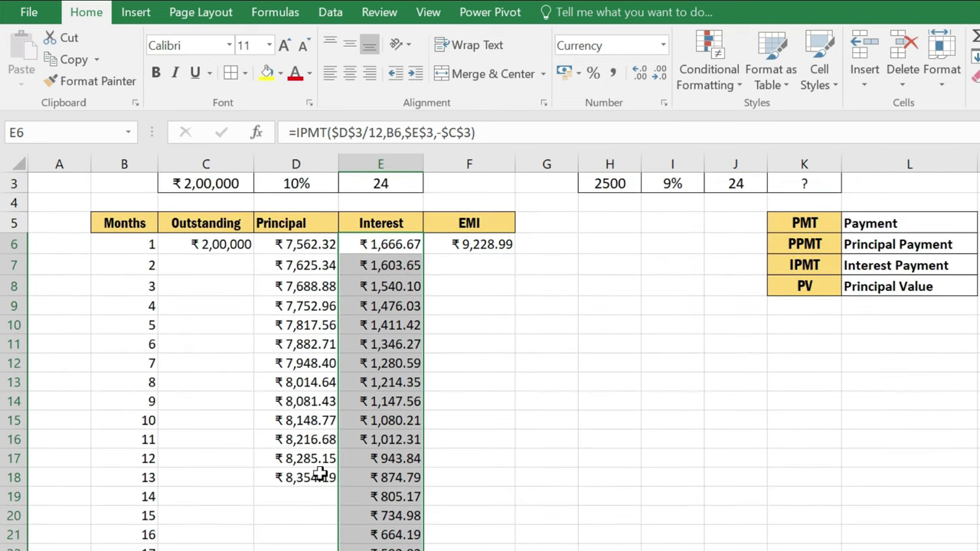
pyautogui.click(328, 478)
pyautogui.moveTo(338, 486); pyautogui.dragTo(358, 529)
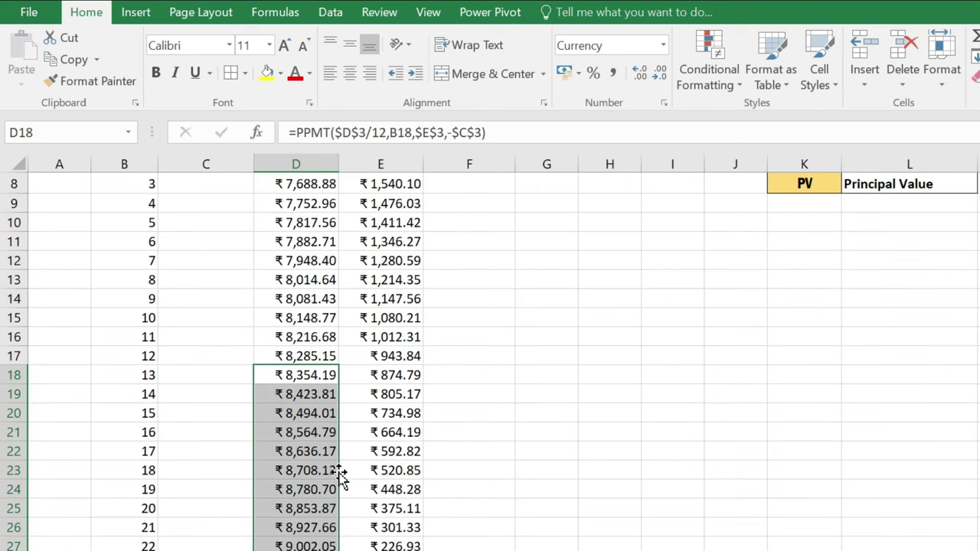
pyautogui.scroll(4, 397, 460)
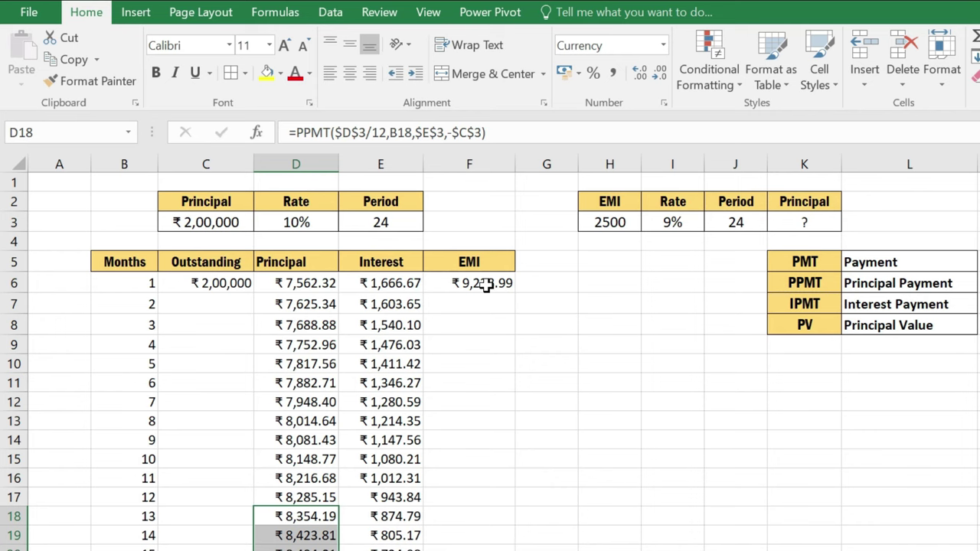
# Edit the EMI formula in F6 so D3, E3 and C3 become absolute references.
pyautogui.doubleClick(486, 285)
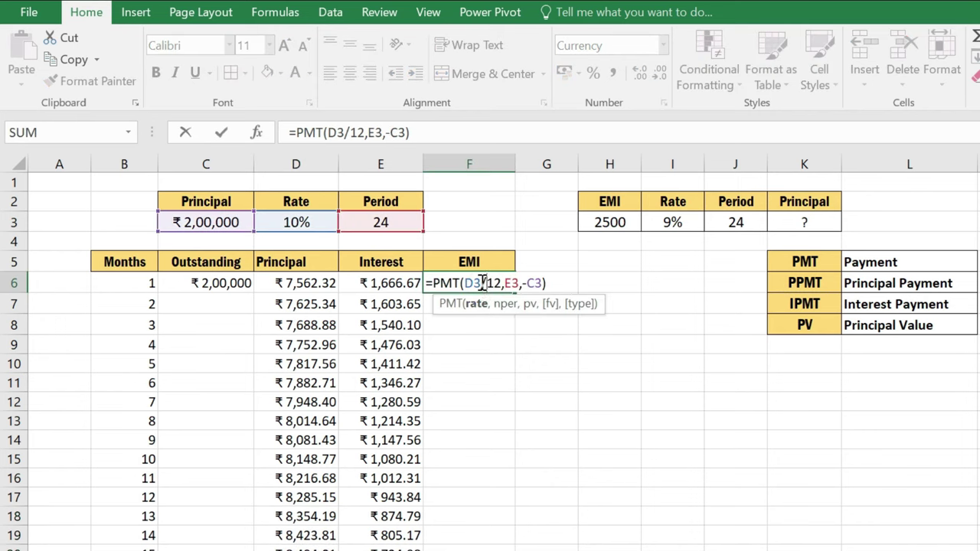
pyautogui.click(482, 283)
pyautogui.press('F4')
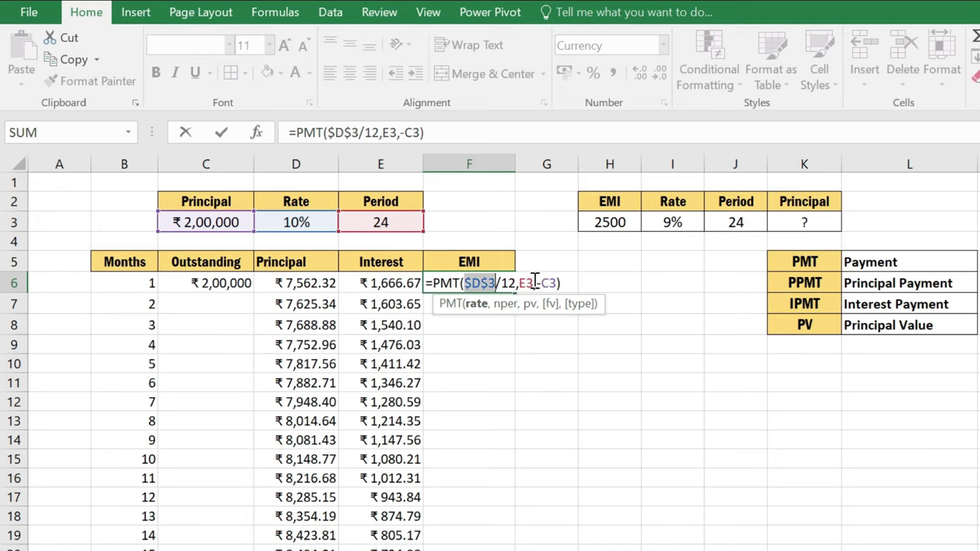
pyautogui.click(535, 282)
pyautogui.press('F4')
pyautogui.click(571, 283)
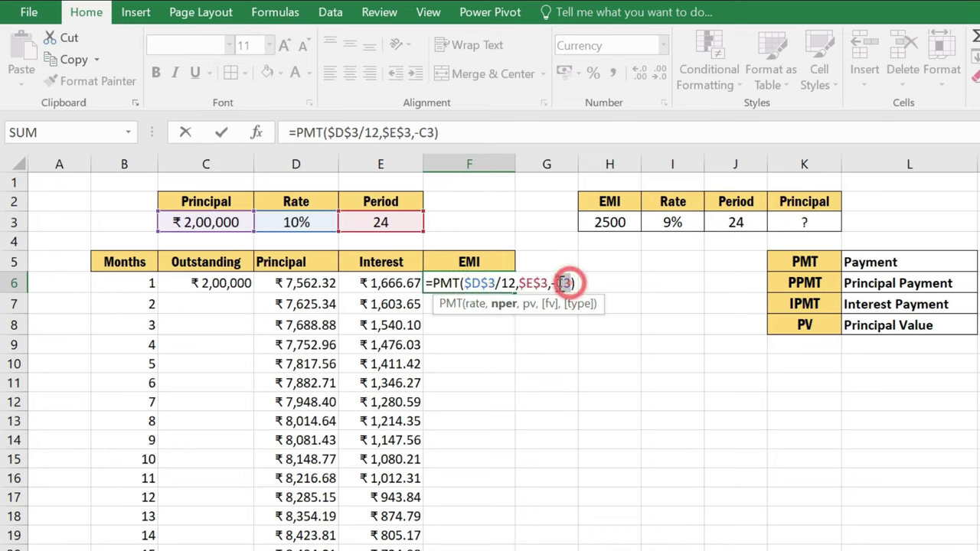
pyautogui.press('F4')
pyautogui.press('Return')
# Fill the F6 EMI formula down every month row, showing ₹9,228.99 each month.
pyautogui.click(500, 287)
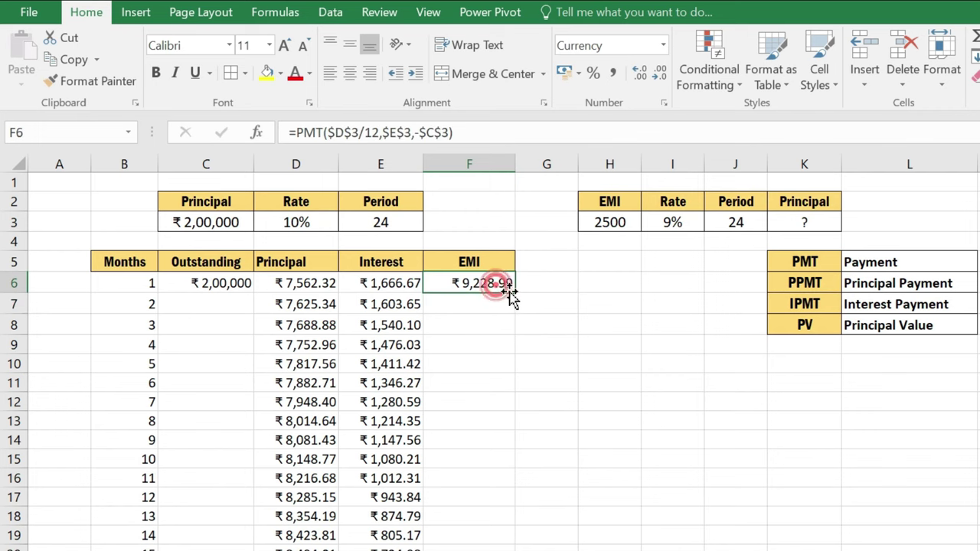
pyautogui.doubleClick(514, 293)
pyautogui.scroll(-1, 490, 344)
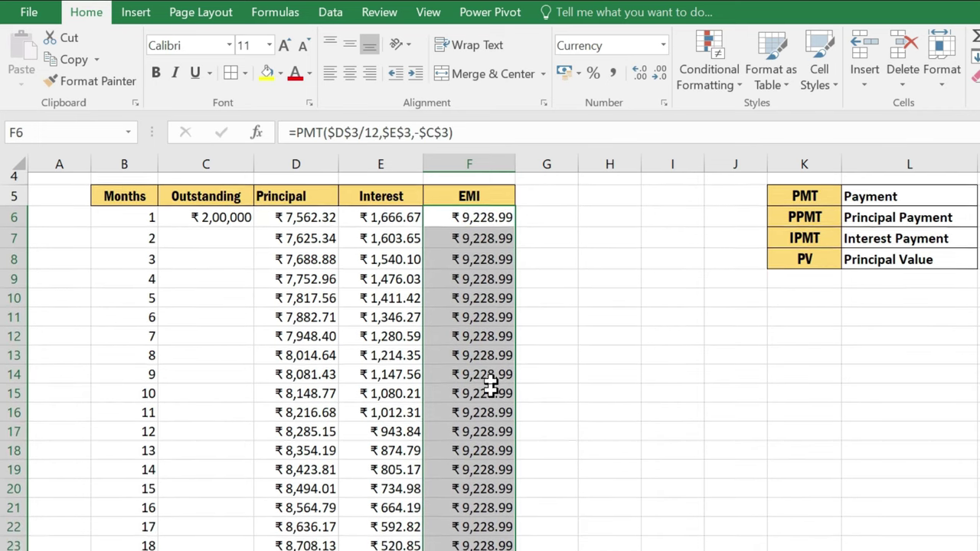
pyautogui.scroll(-2, 499, 414)
pyautogui.scroll(3, 486, 432)
pyautogui.scroll(1, 460, 413)
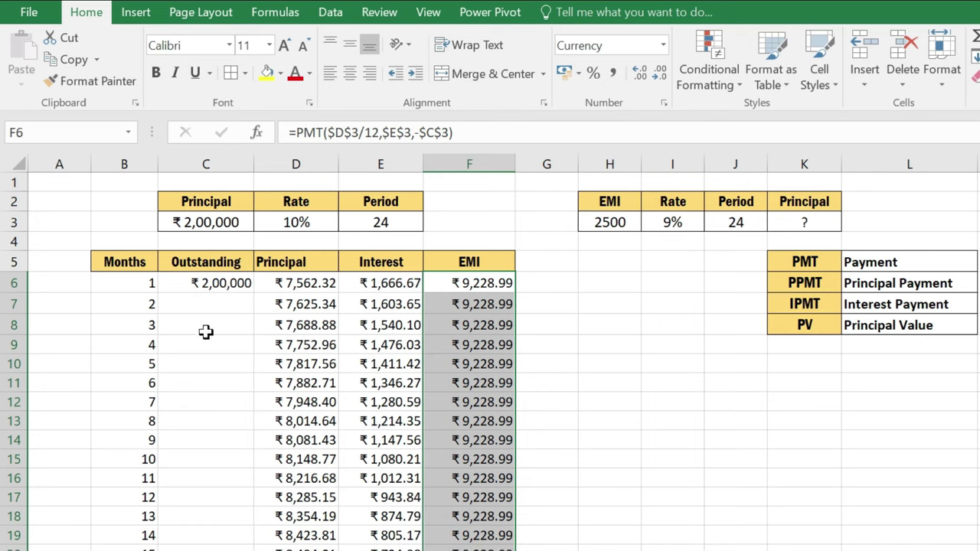
pyautogui.click(218, 284)
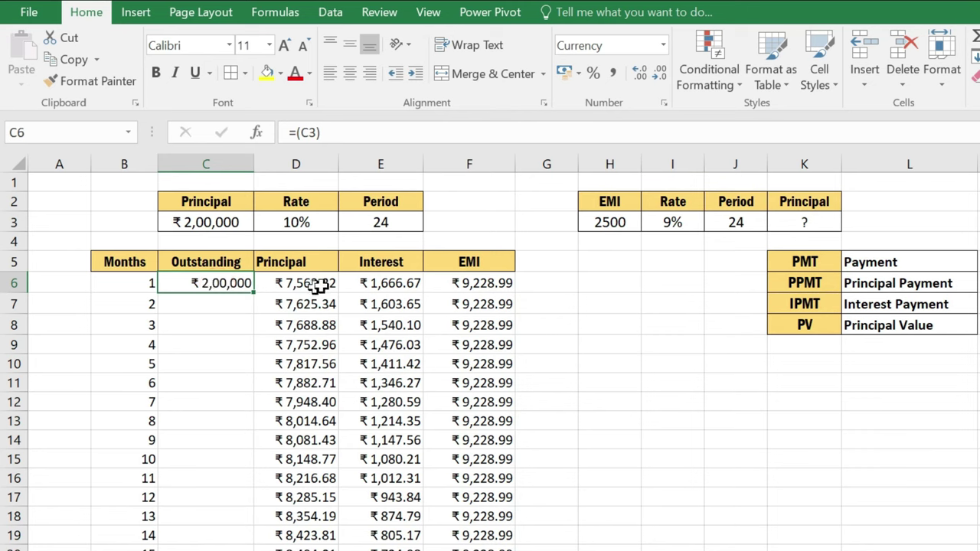
pyautogui.click(495, 286)
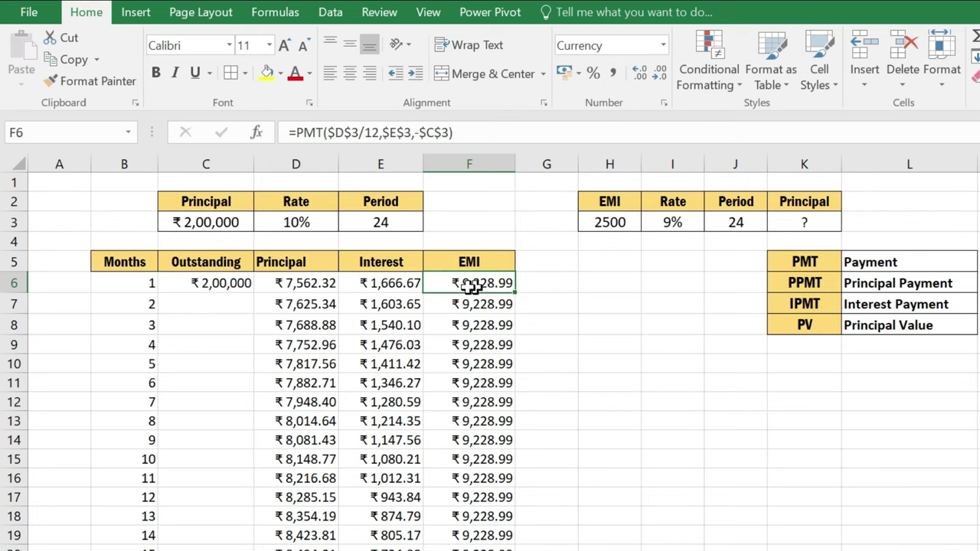
pyautogui.click(304, 286)
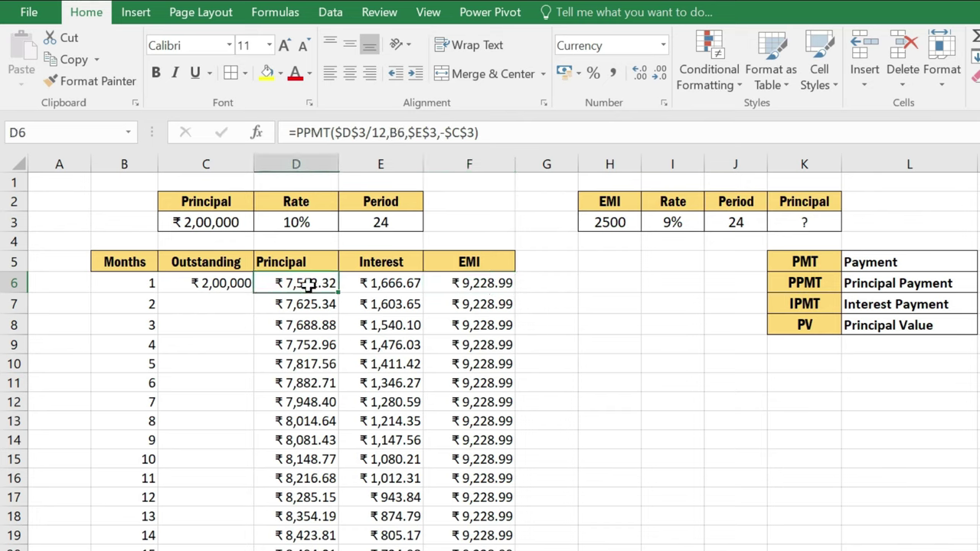
pyautogui.click(245, 301)
pyautogui.click(295, 285)
pyautogui.click(314, 283)
pyautogui.click(220, 305)
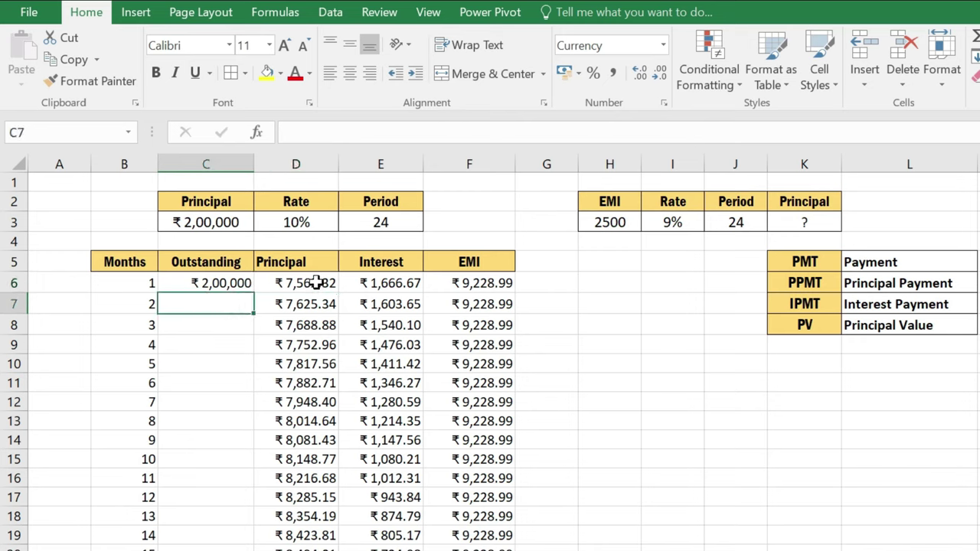
# Enter =C6-D6 in C7 for the month 2 outstanding balance.
pyautogui.write('=')
pyautogui.click(230, 283)
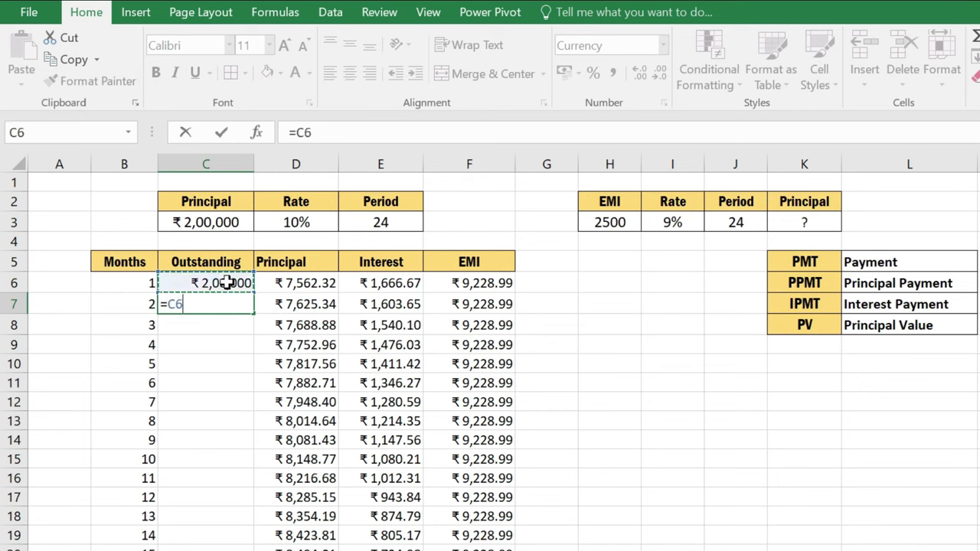
pyautogui.write('-')
pyautogui.click(304, 284)
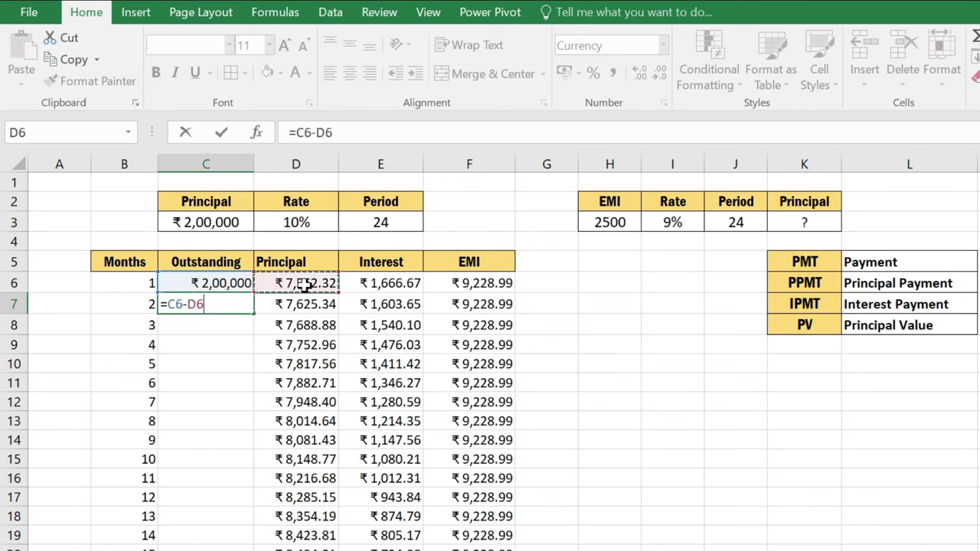
pyautogui.press('Return')
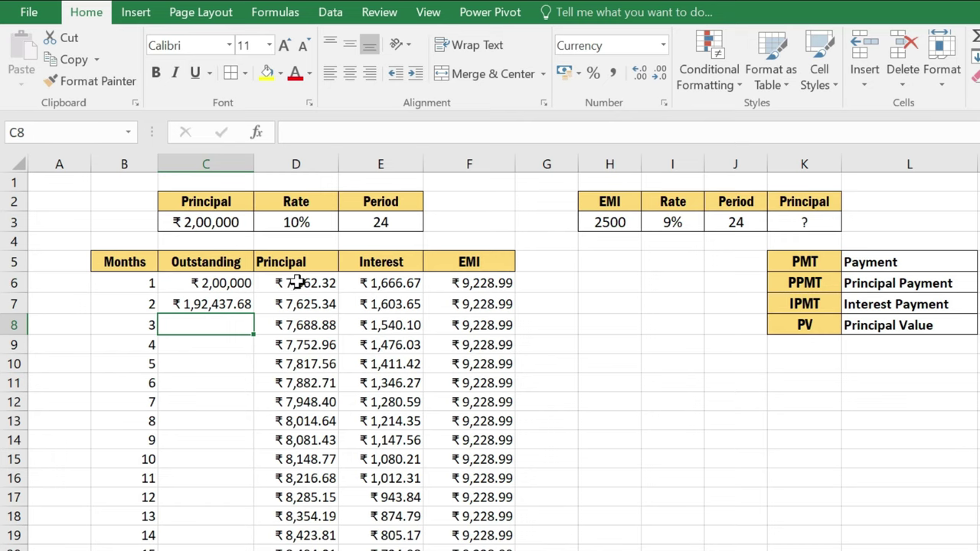
# Fill the balance formula down to C29 and check the C29, E29 and F29 formulas.
pyautogui.click(226, 307)
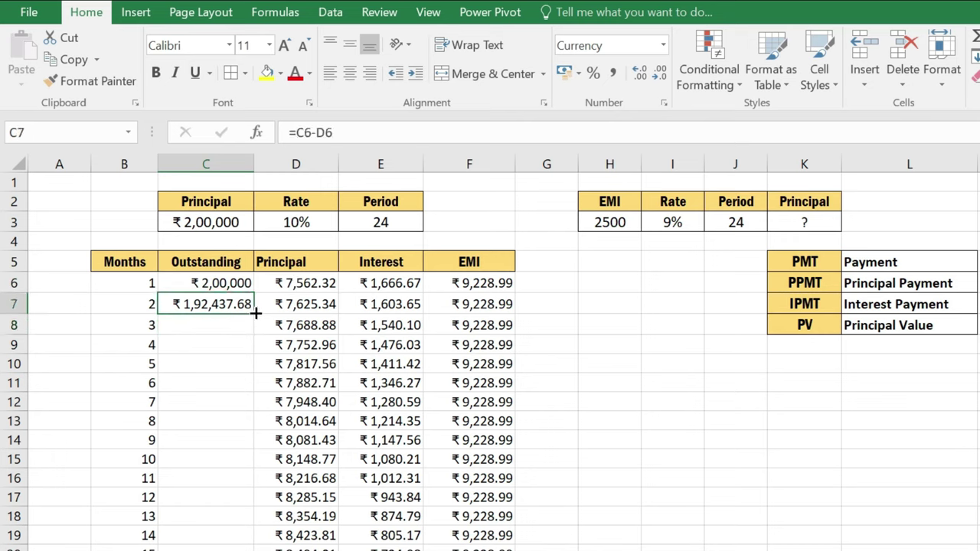
pyautogui.doubleClick(252, 312)
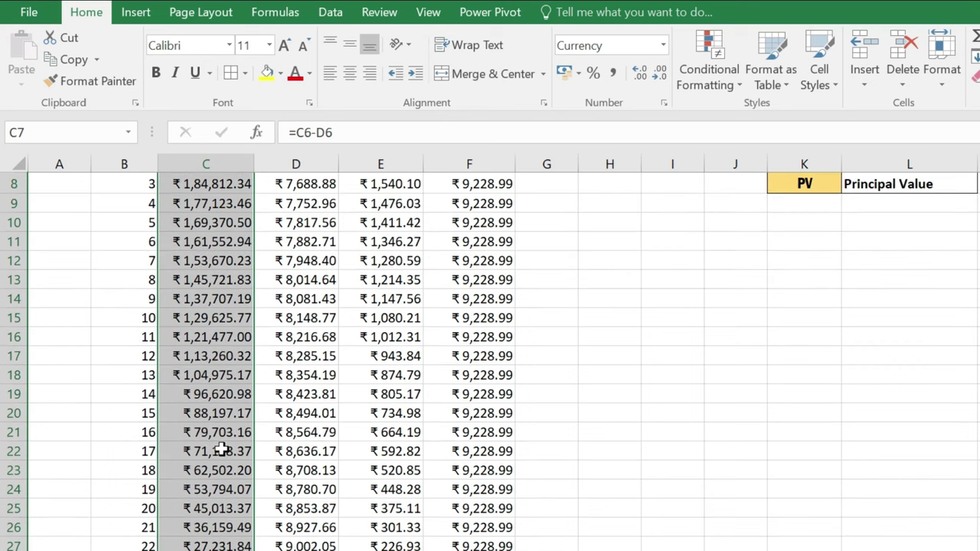
pyautogui.scroll(-2, 223, 452)
pyautogui.click(219, 469)
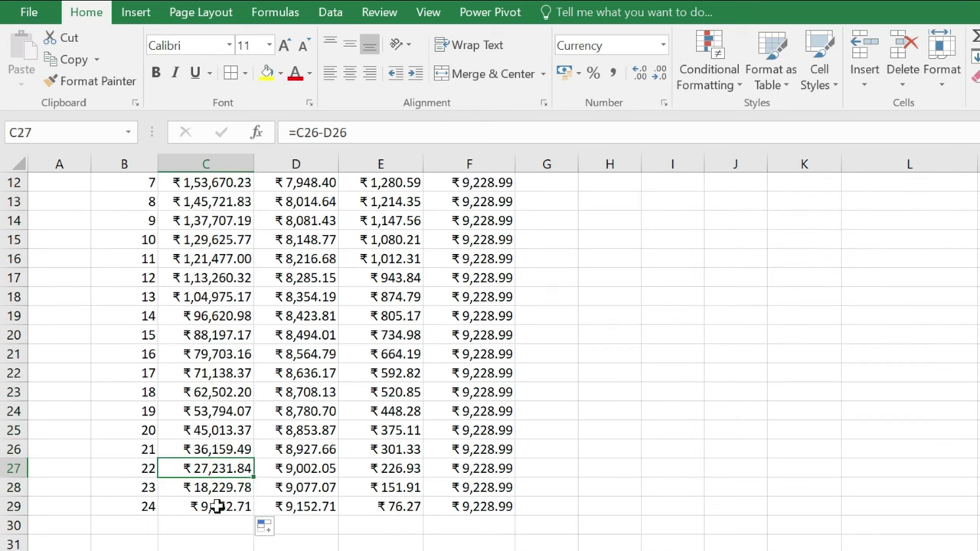
pyautogui.click(222, 506)
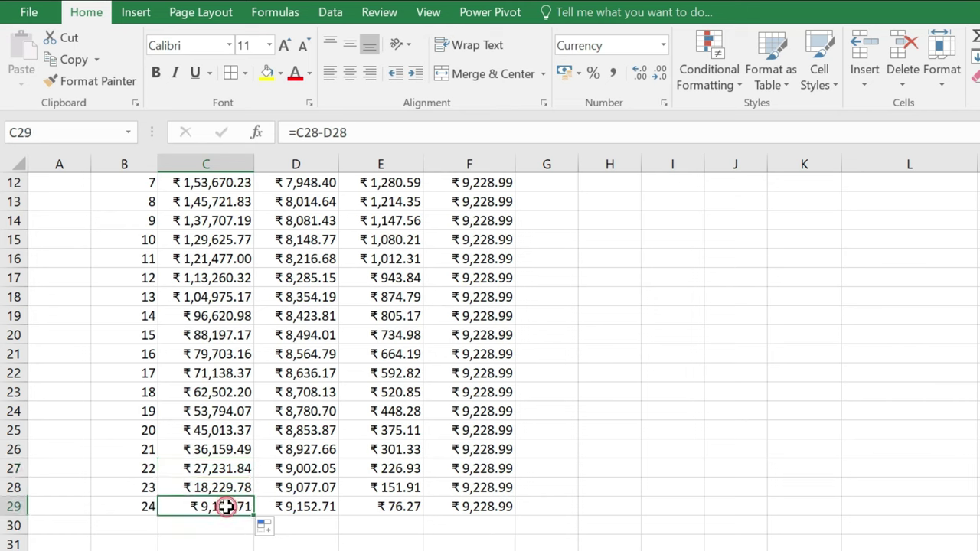
pyautogui.click(411, 510)
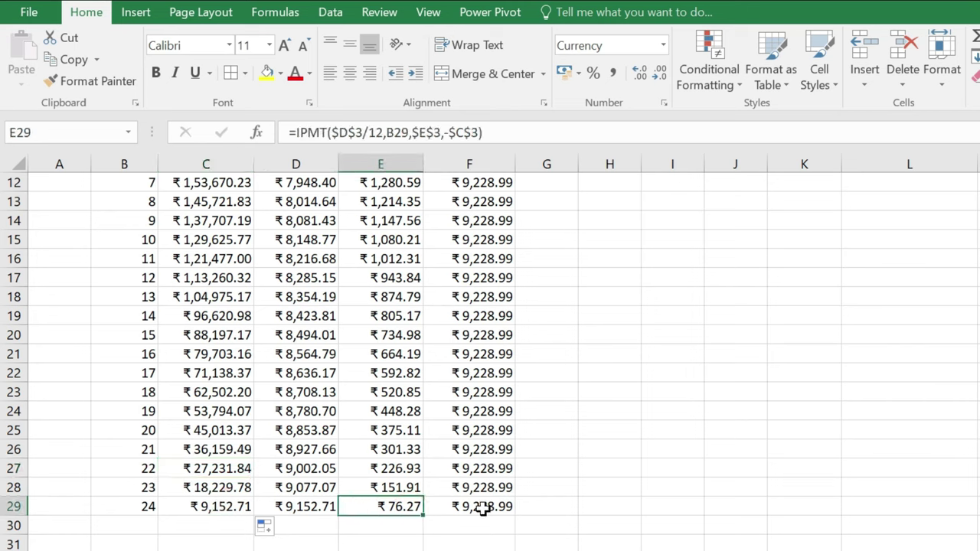
pyautogui.click(482, 510)
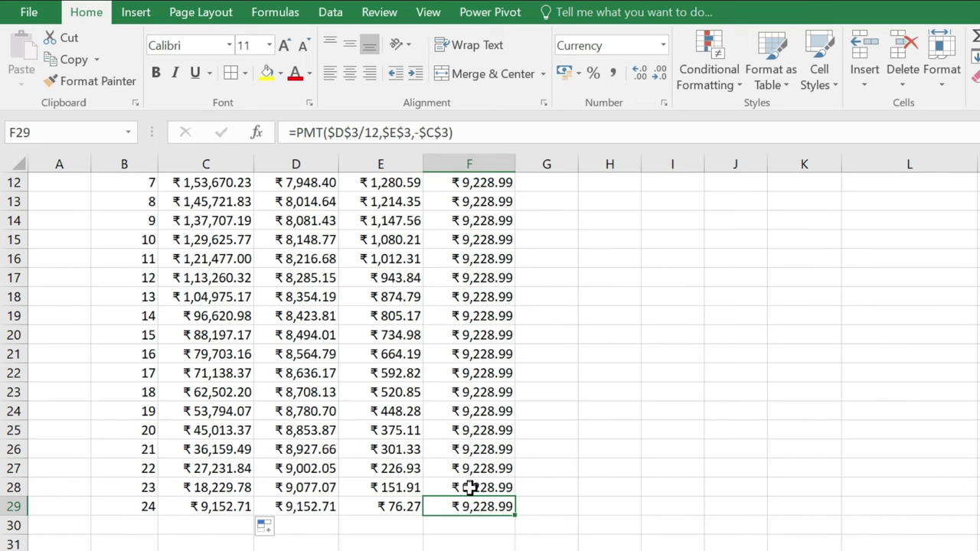
pyautogui.scroll(3, 356, 432)
pyautogui.scroll(1, 356, 433)
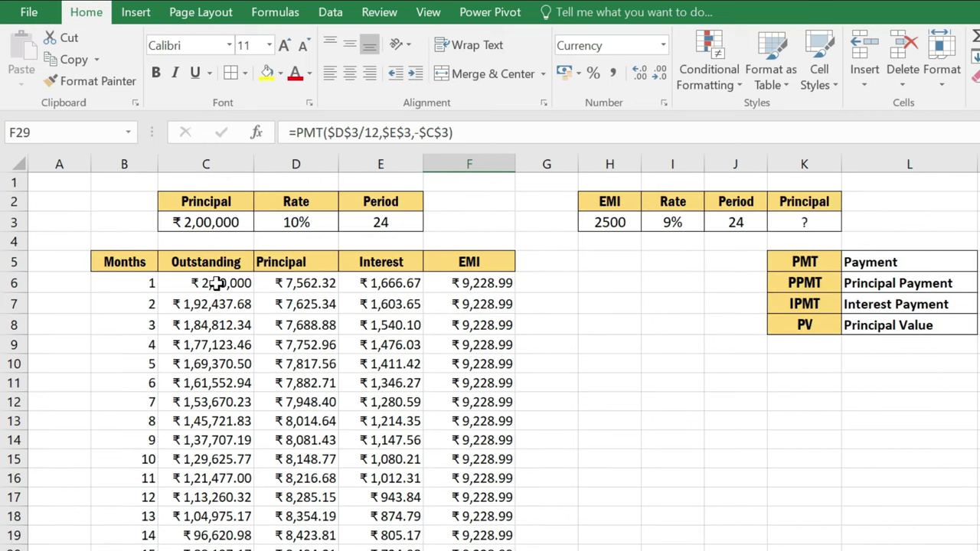
pyautogui.click(209, 420)
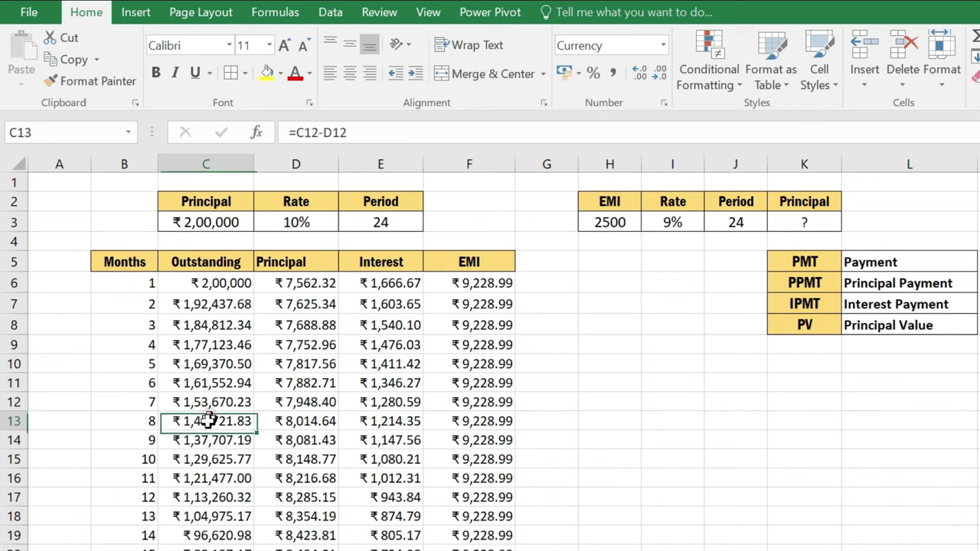
pyautogui.click(318, 260)
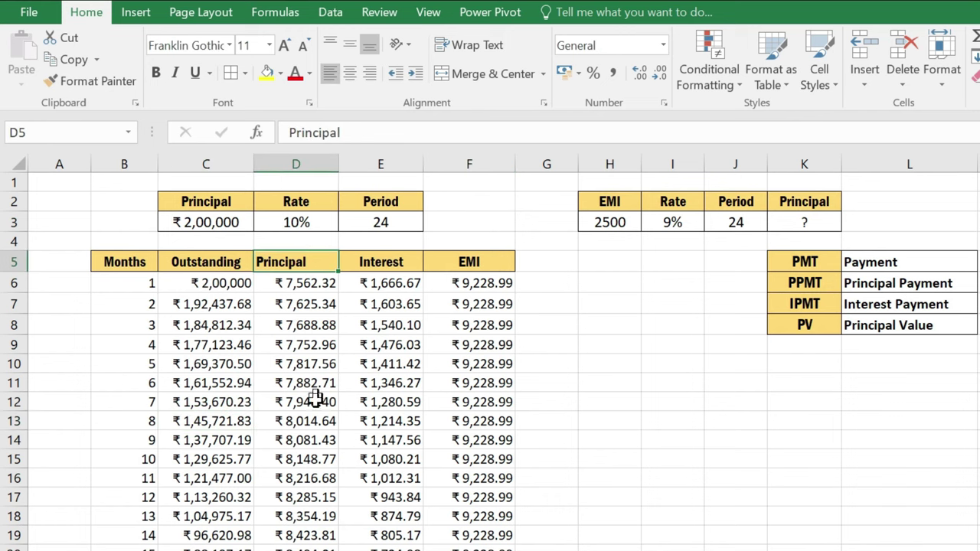
pyautogui.click(397, 268)
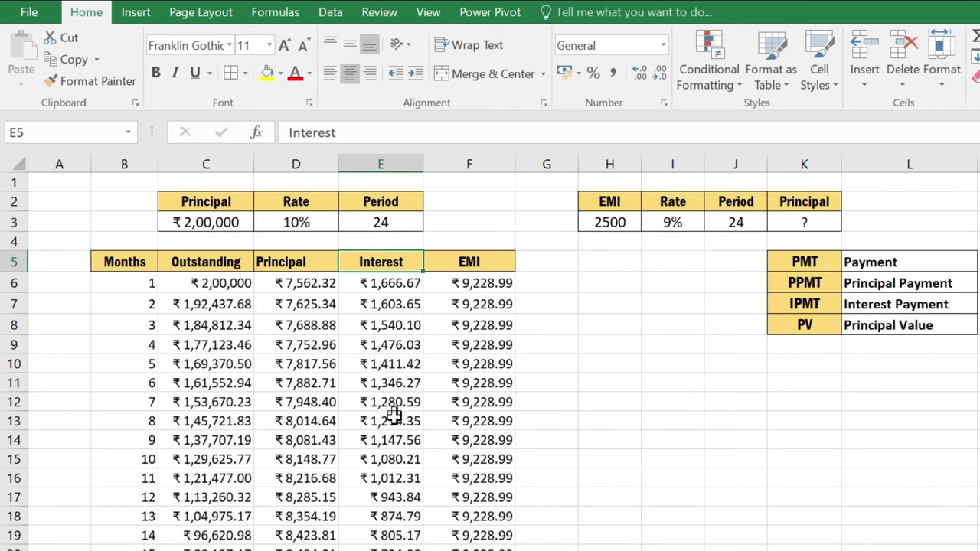
pyautogui.click(390, 439)
pyautogui.click(389, 514)
pyautogui.scroll(-1, 388, 500)
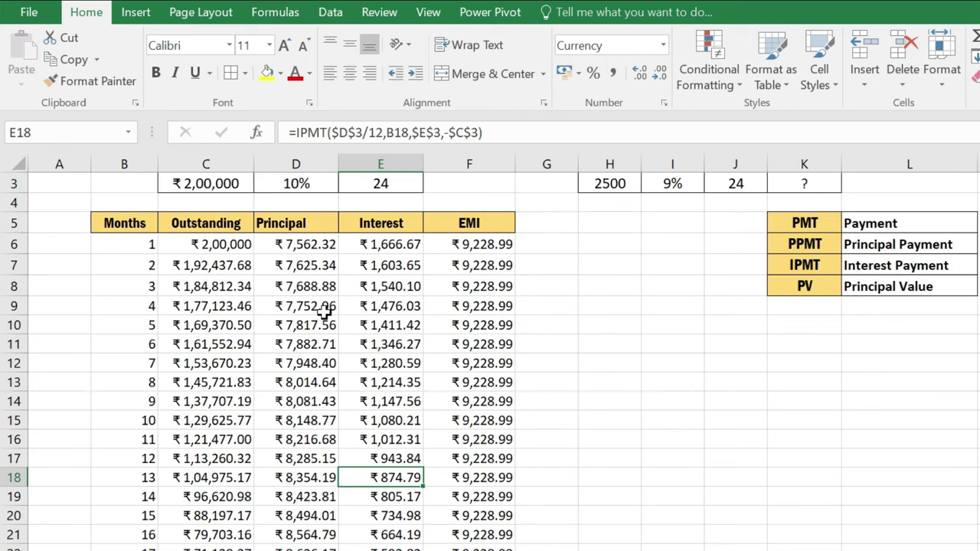
pyautogui.scroll(1, 356, 325)
pyautogui.scroll(1, 356, 325)
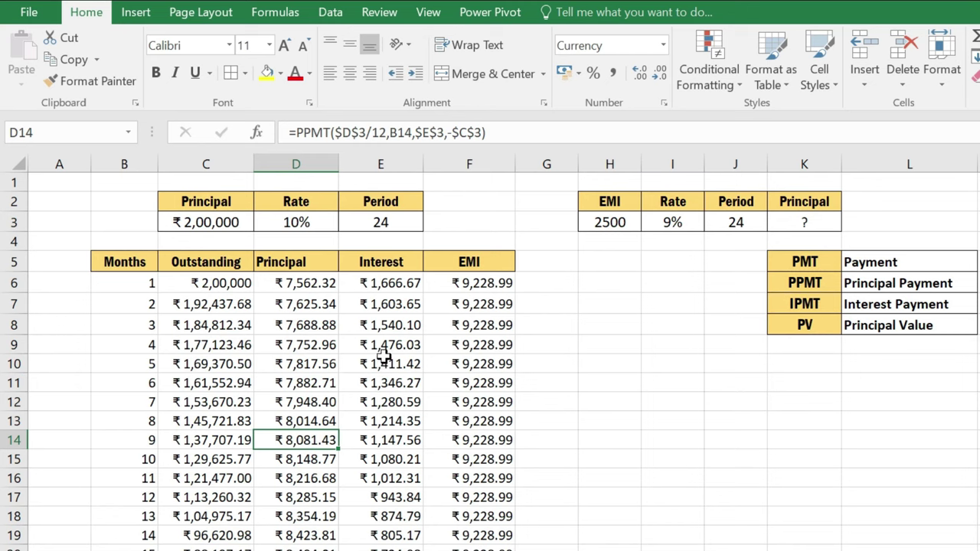
# Change the loan period to 36 months and the interest rate to 9%.
pyautogui.click(392, 221)
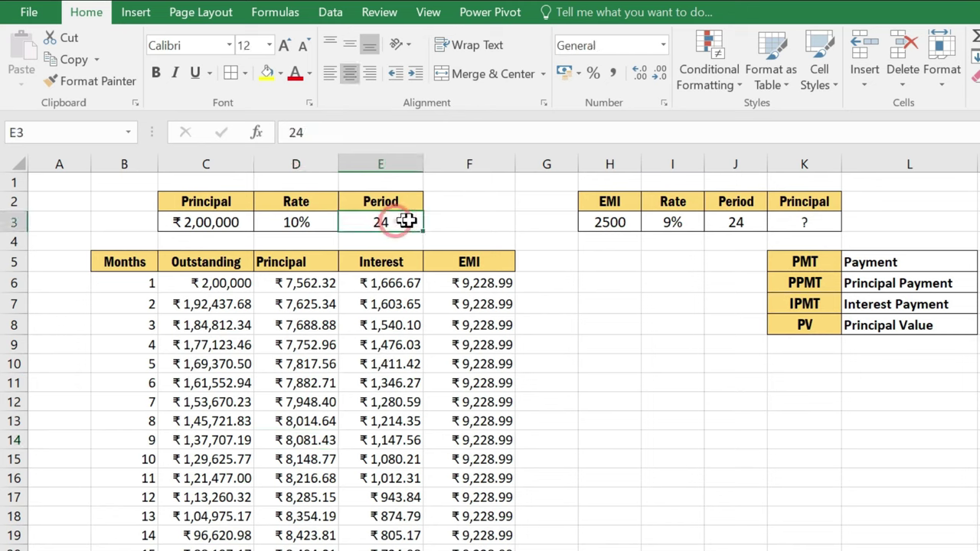
pyautogui.click(315, 225)
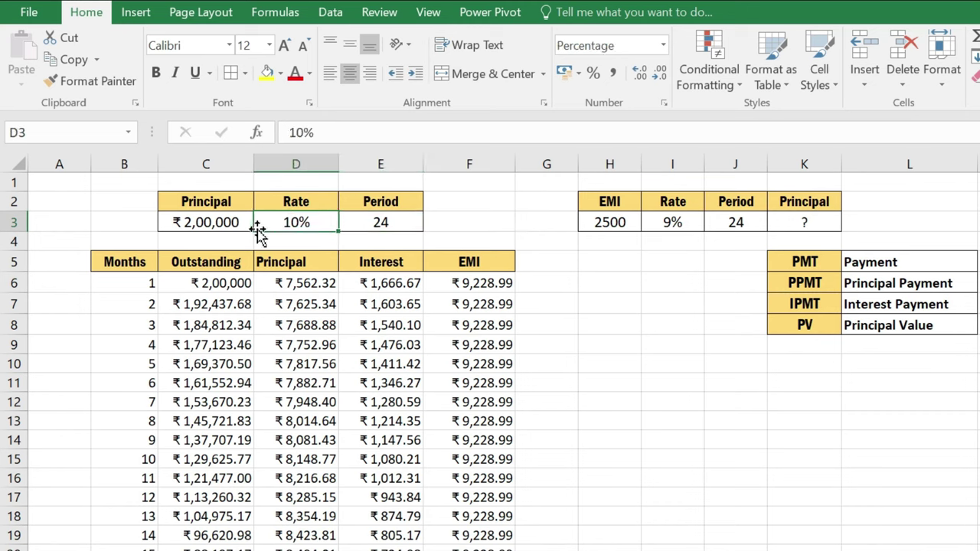
pyautogui.click(238, 223)
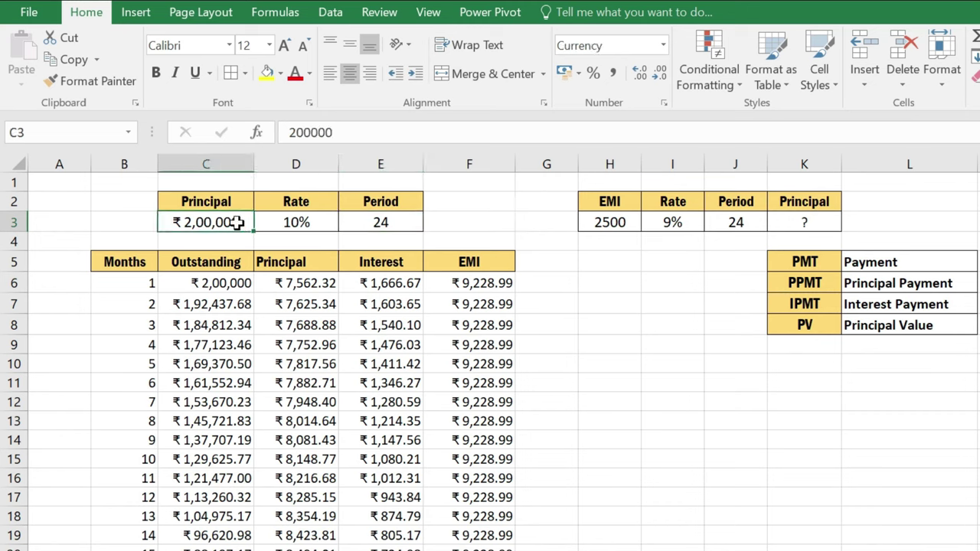
pyautogui.click(383, 220)
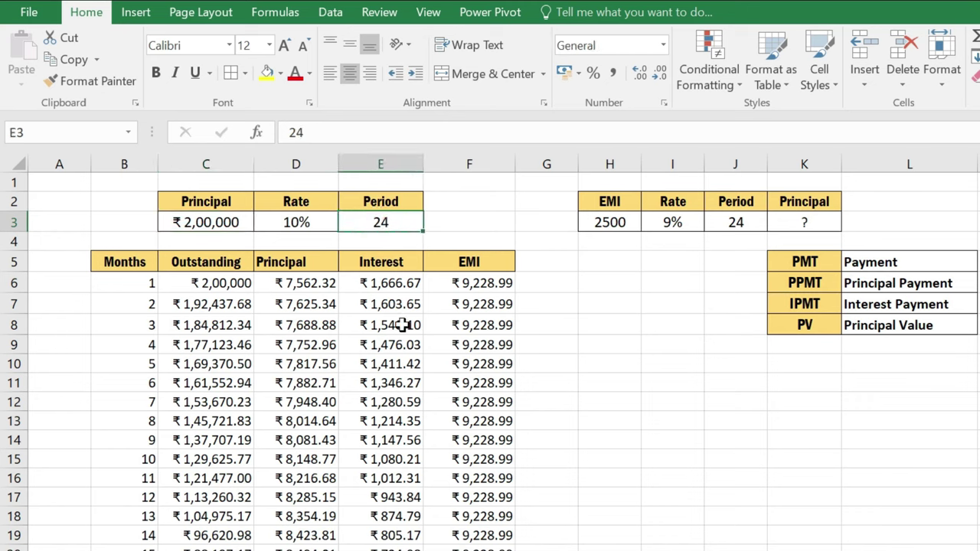
pyautogui.write('36')
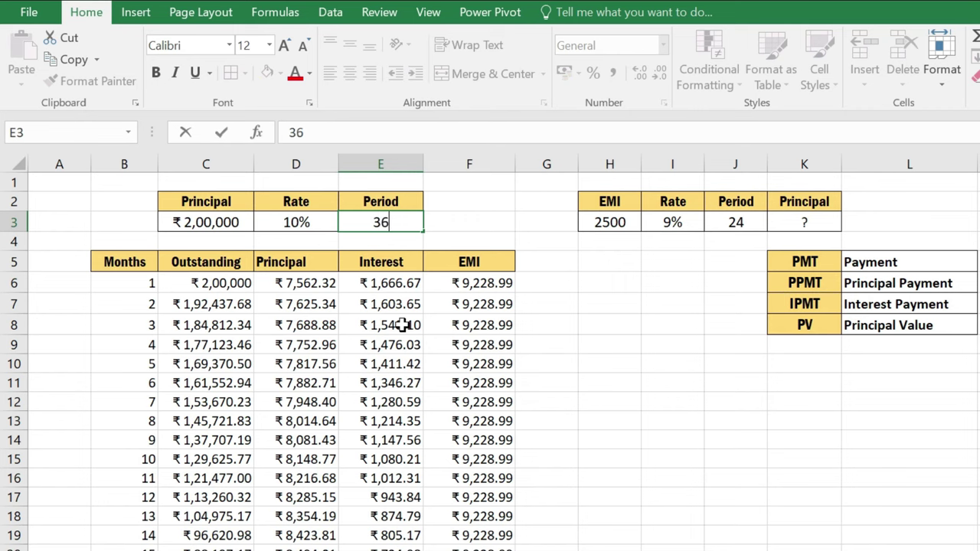
pyautogui.press('Return')
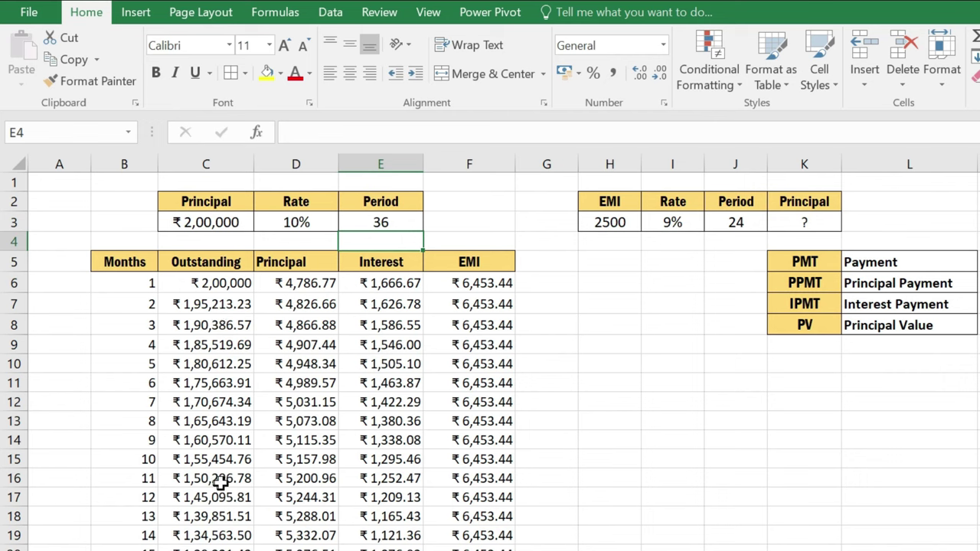
pyautogui.click(294, 223)
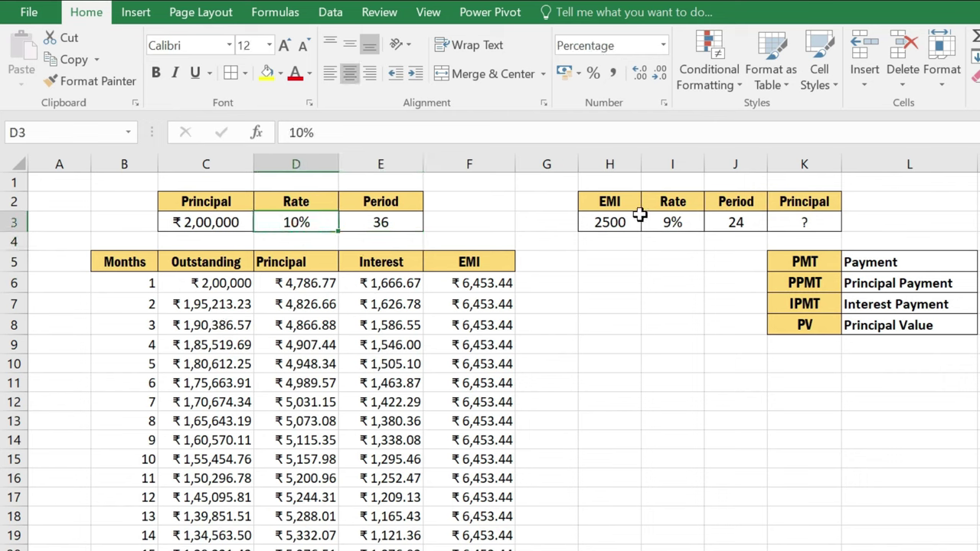
pyautogui.write('9%')
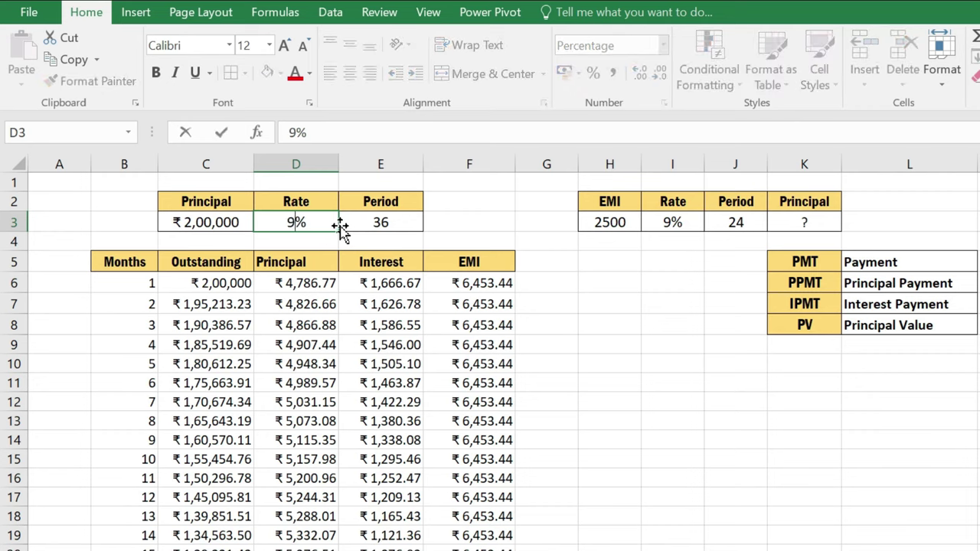
pyautogui.press('Return')
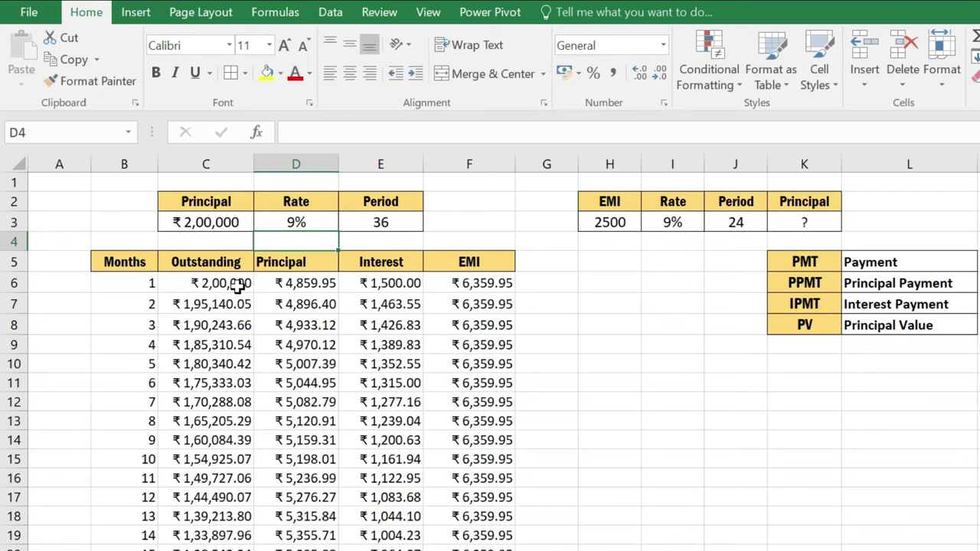
# Try principals of ₹5,00,000 and ₹10,00,000, then settle on ₹1,00,000.
pyautogui.click(214, 222)
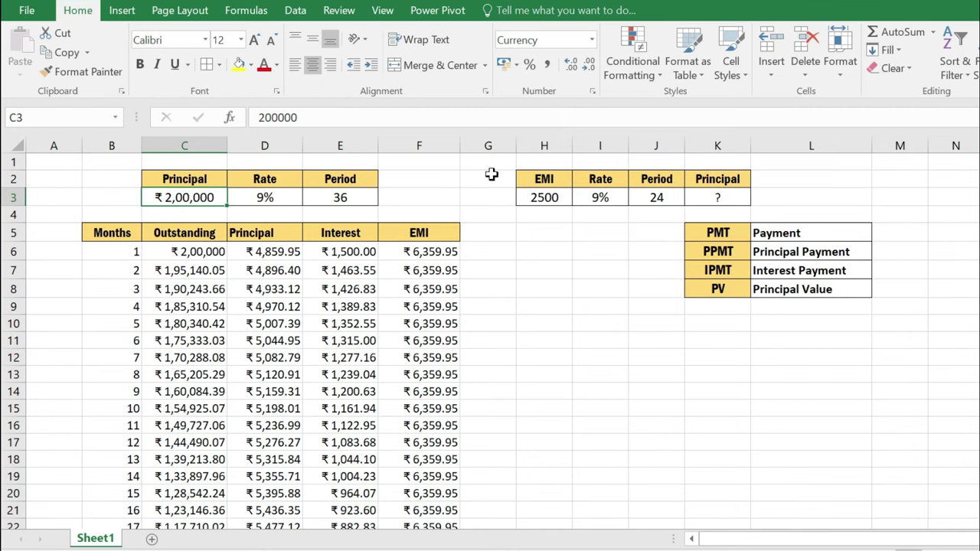
pyautogui.write('5,00,00')
pyautogui.press('Return')
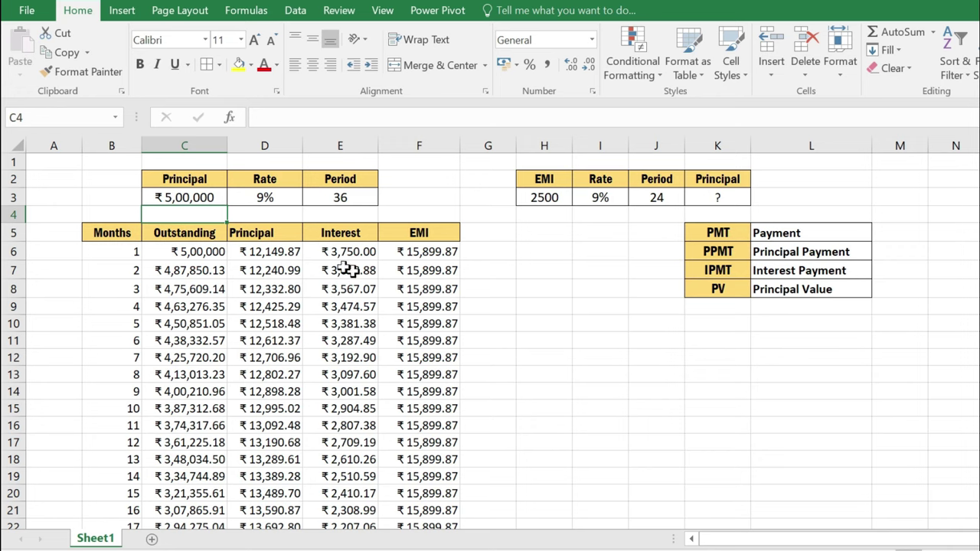
pyautogui.click(191, 198)
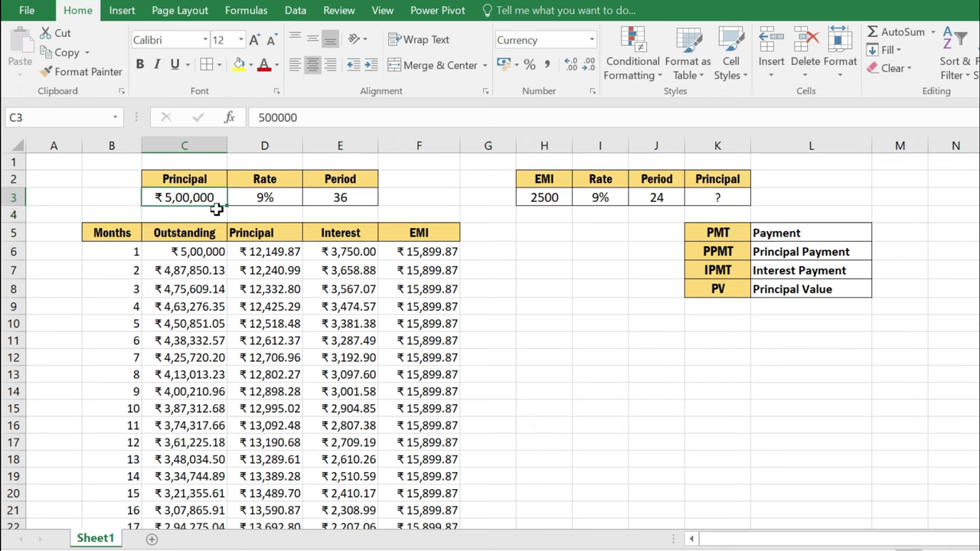
pyautogui.write('1')
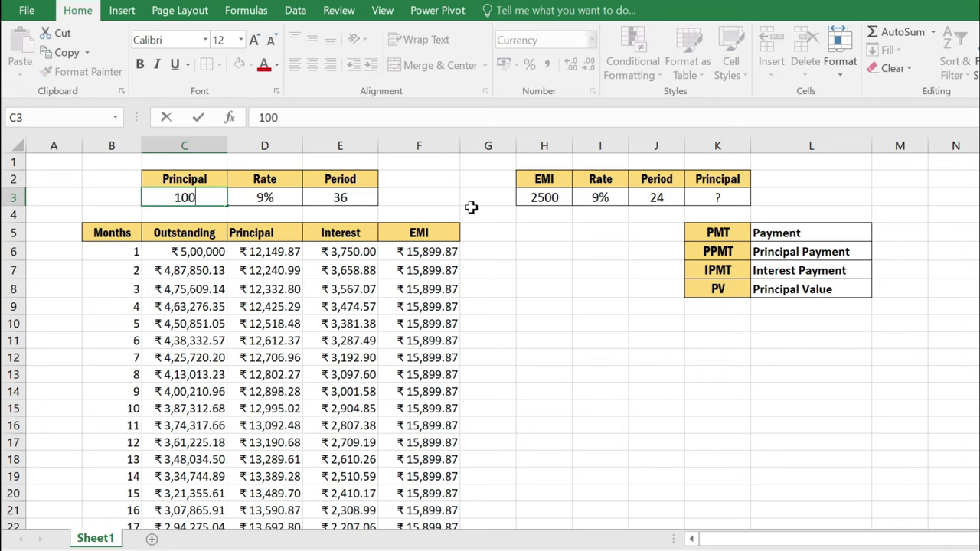
pyautogui.write('000')
pyautogui.press('Return')
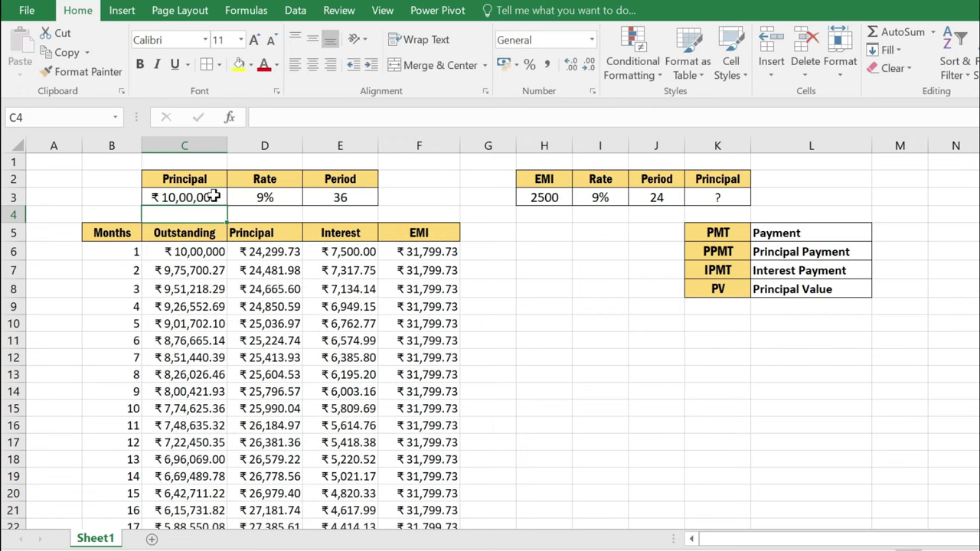
pyautogui.click(209, 197)
pyautogui.write('1,')
pyautogui.write('00')
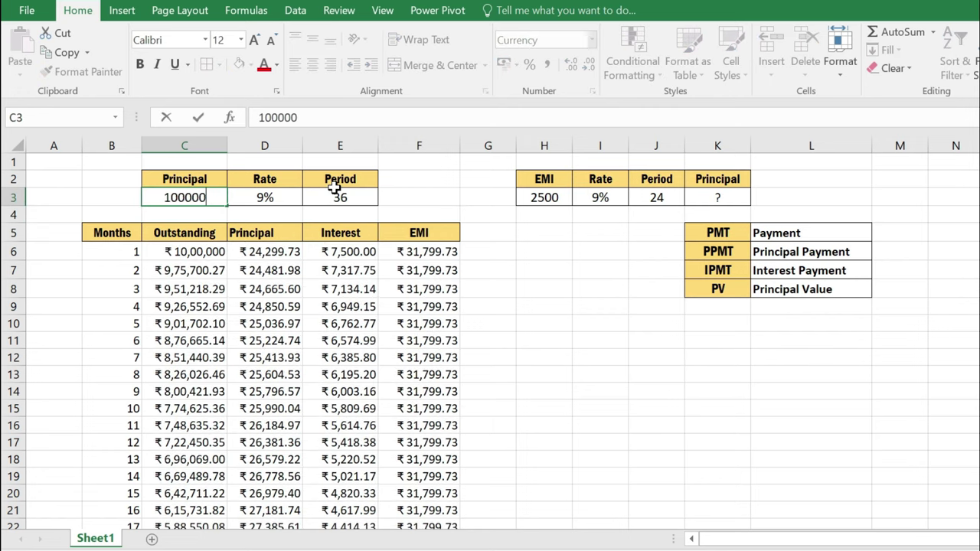
pyautogui.press('Return')
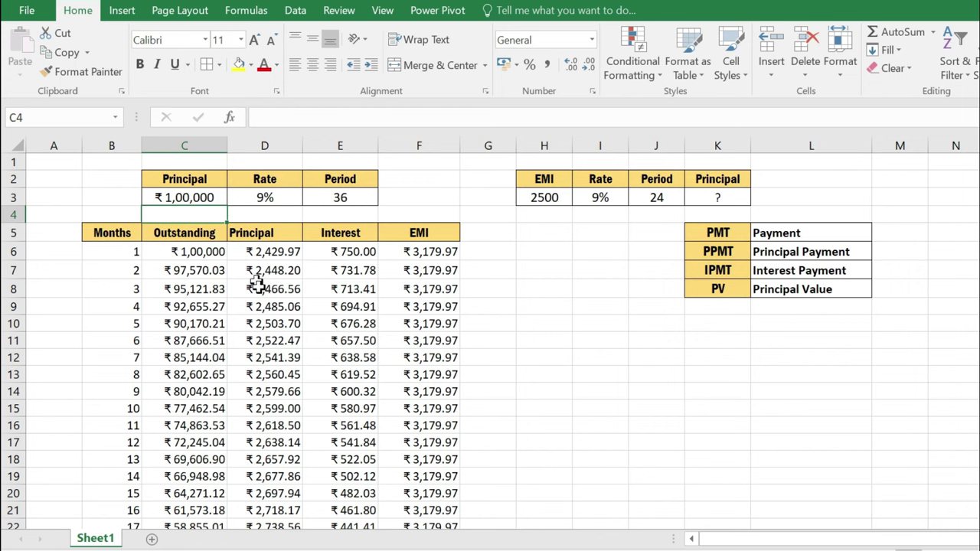
# Extend the month numbers down to 36.
pyautogui.scroll(-2, 258, 280)
pyautogui.scroll(-2, 328, 332)
pyautogui.scroll(2, 305, 349)
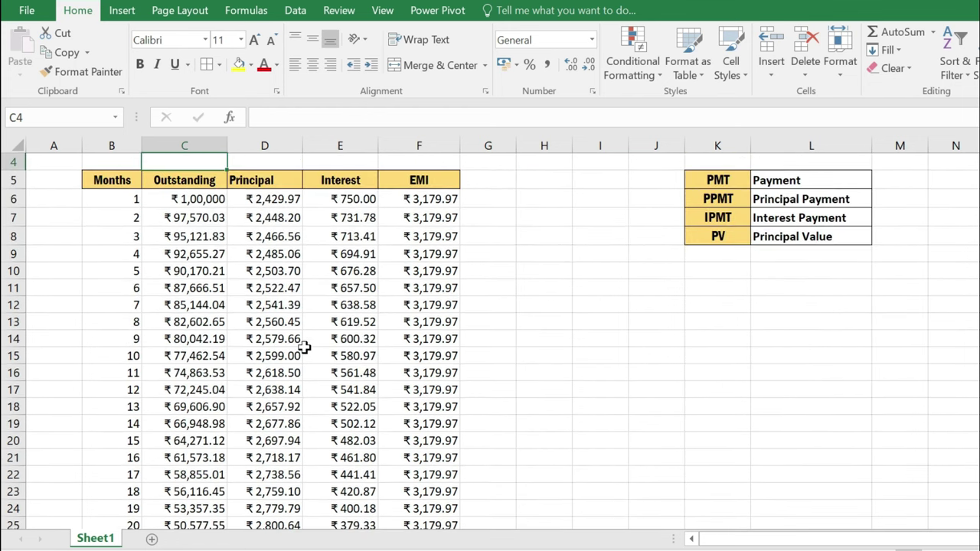
pyautogui.scroll(1, 304, 349)
pyautogui.scroll(-2, 305, 348)
pyautogui.scroll(-2, 305, 348)
pyautogui.scroll(2, 305, 348)
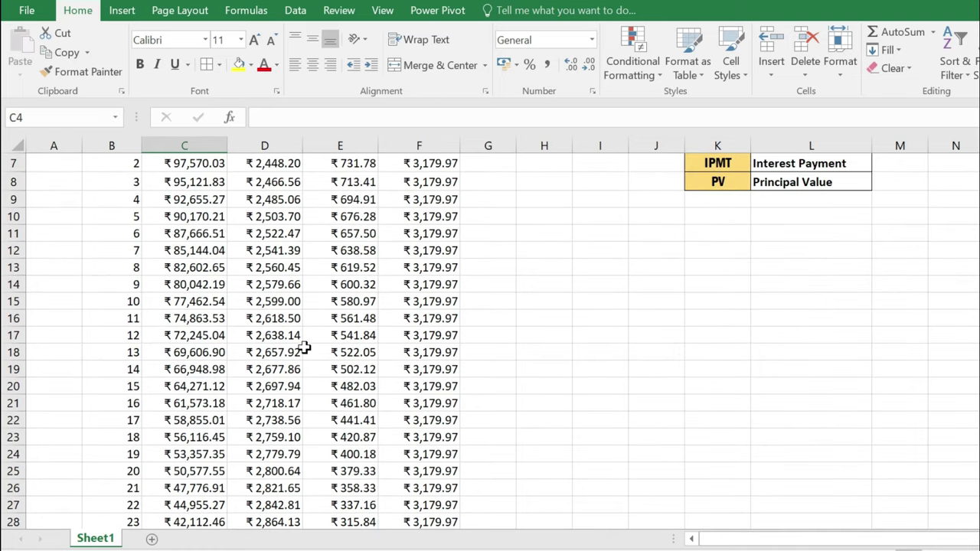
pyautogui.scroll(2, 305, 348)
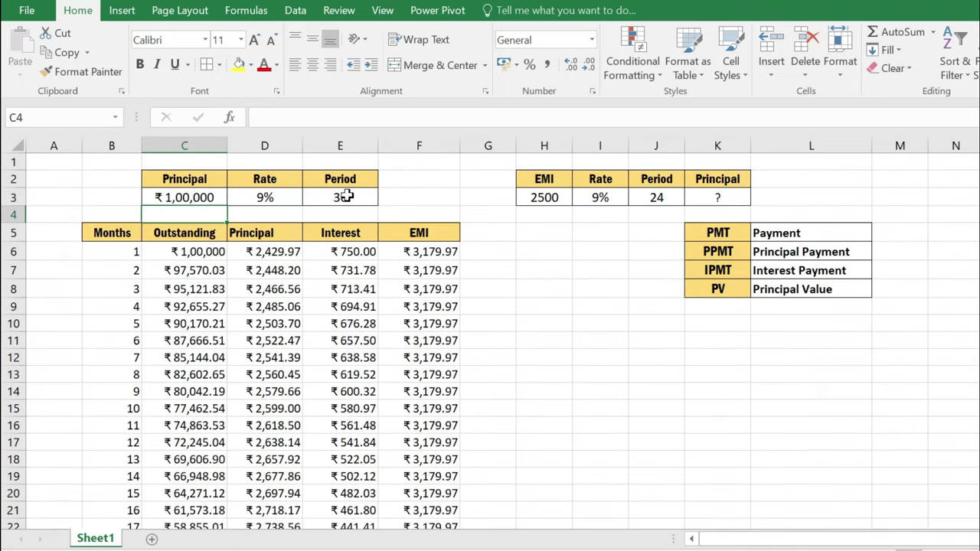
pyautogui.scroll(-3, 324, 345)
pyautogui.scroll(-2, 185, 428)
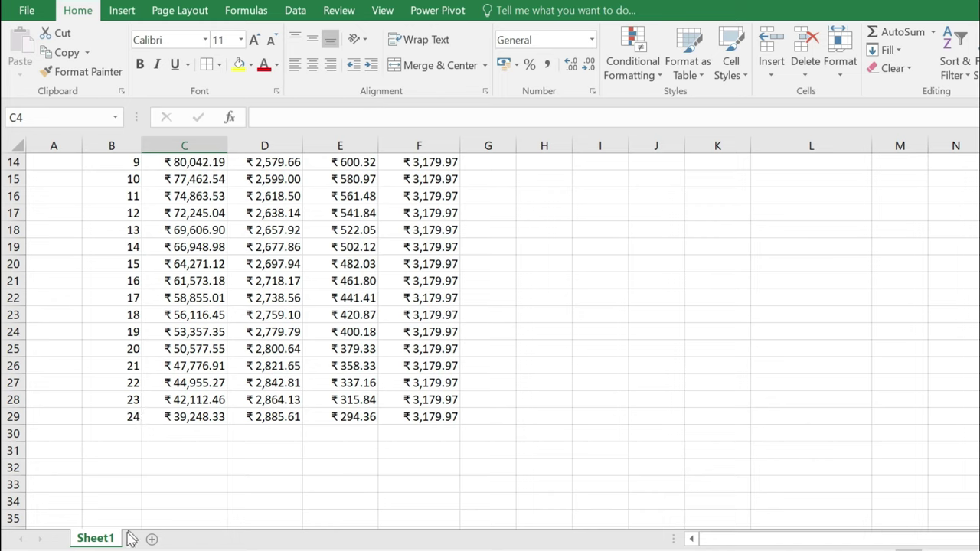
pyautogui.click(125, 420)
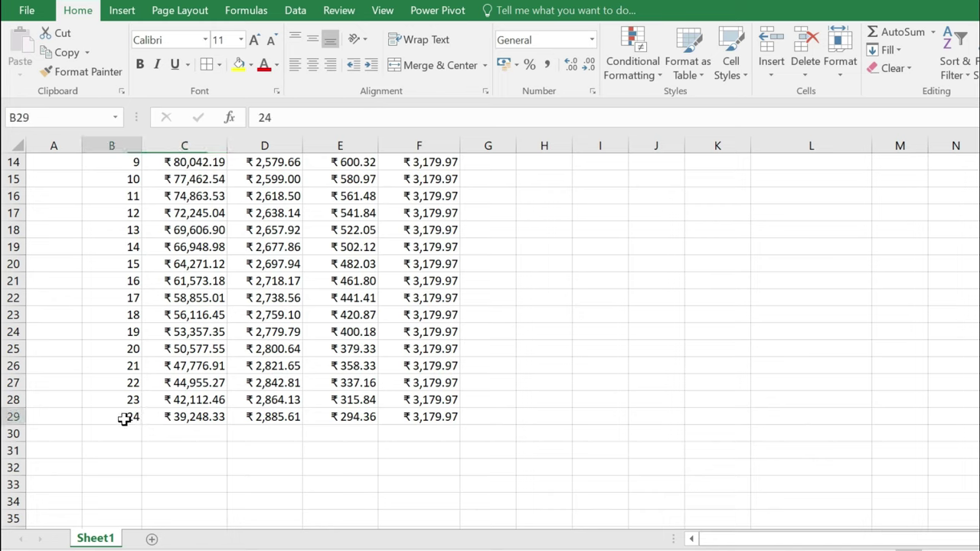
pyautogui.moveTo(125, 397)
pyautogui.mouseDown()
pyautogui.moveTo(135, 504)
pyautogui.moveTo(135, 490)
pyautogui.mouseUp()
# Fill the Outstanding, Principal, Interest and EMI formulas down to month 36.
pyautogui.click(191, 281)
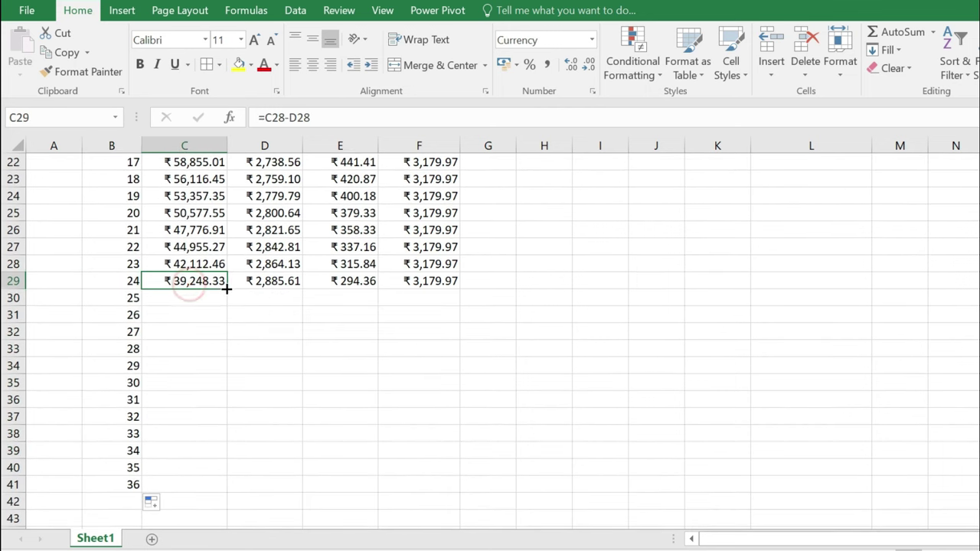
pyautogui.doubleClick(226, 288)
pyautogui.click(275, 283)
pyautogui.doubleClick(302, 289)
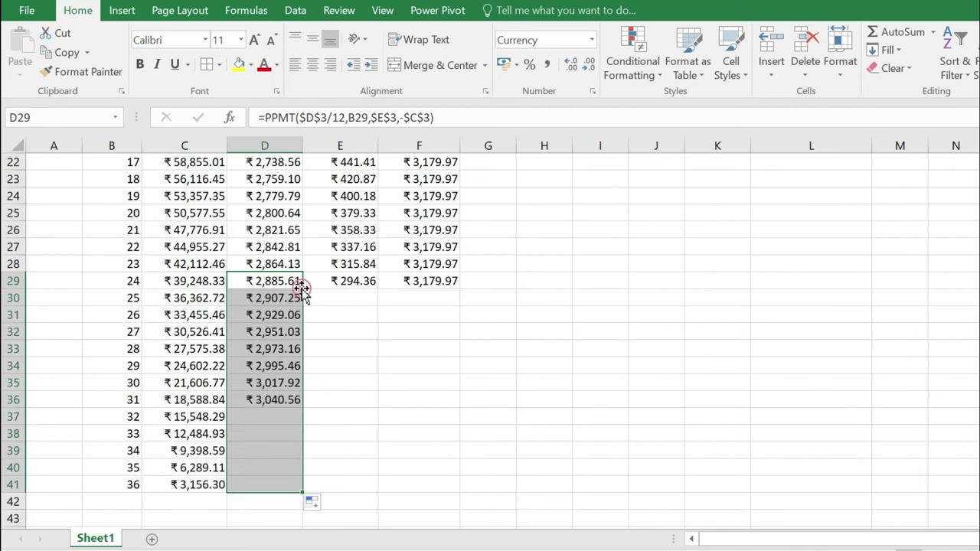
pyautogui.click(366, 285)
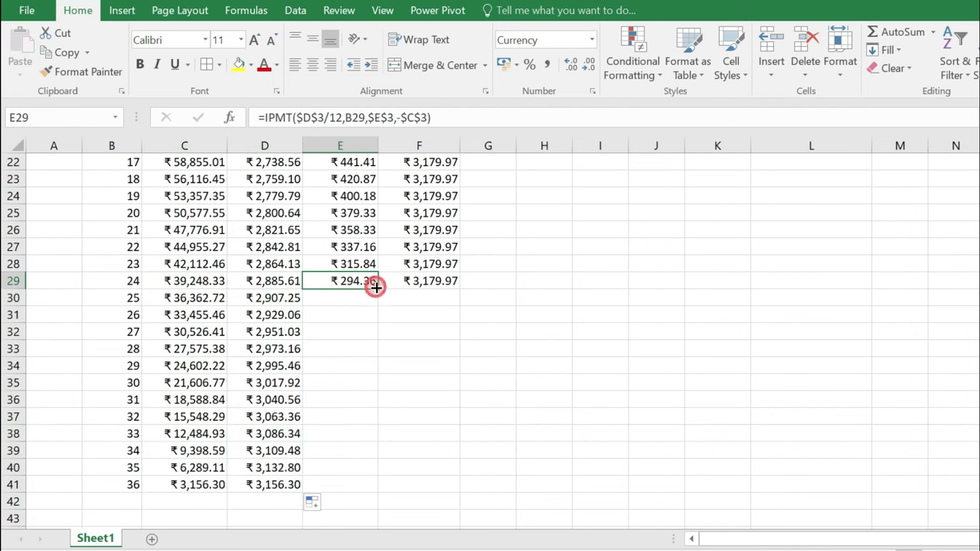
pyautogui.doubleClick(375, 287)
pyautogui.click(429, 281)
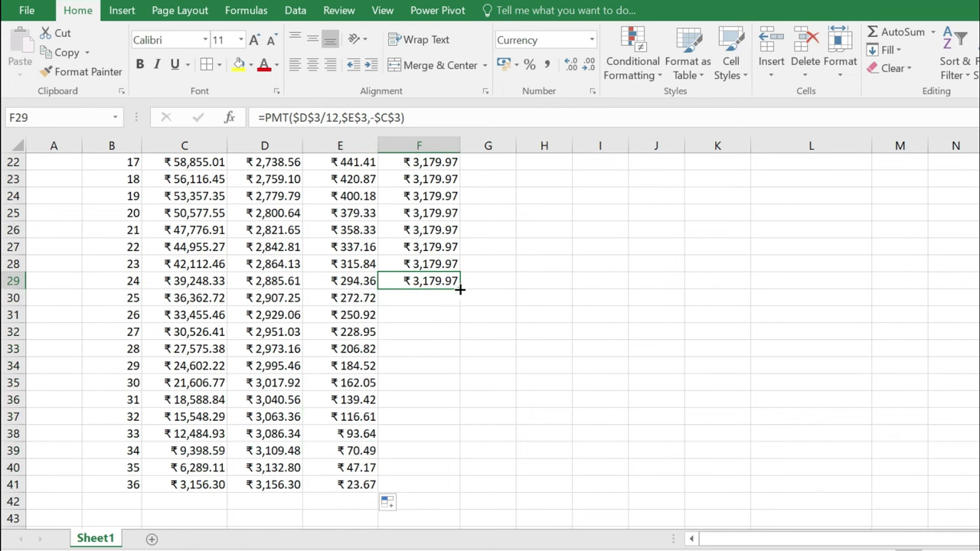
pyautogui.doubleClick(460, 289)
# Label C42 'Total' and enter =SUM(D6:D41) for the principal total.
pyautogui.scroll(-1, 219, 449)
pyautogui.click(203, 466)
pyautogui.write('"T')
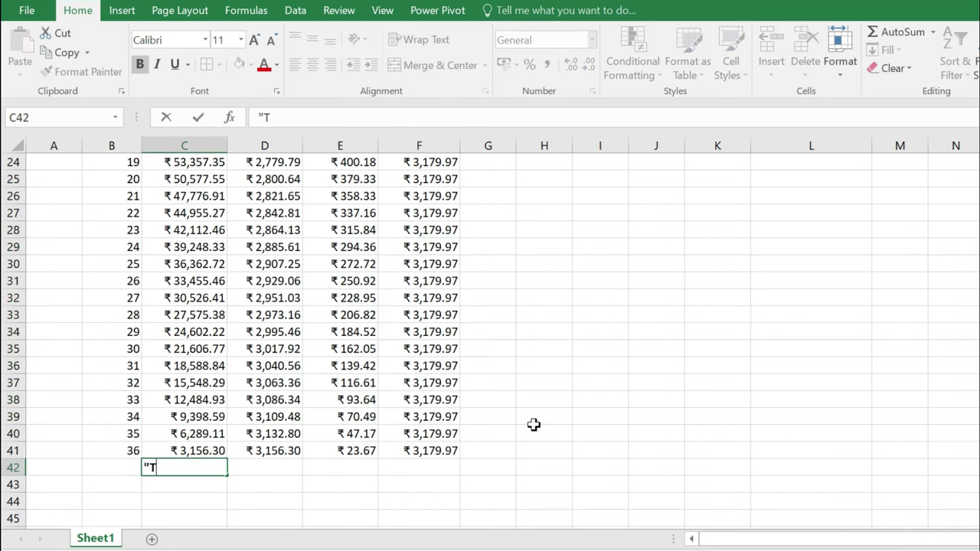
pyautogui.press('Tab')
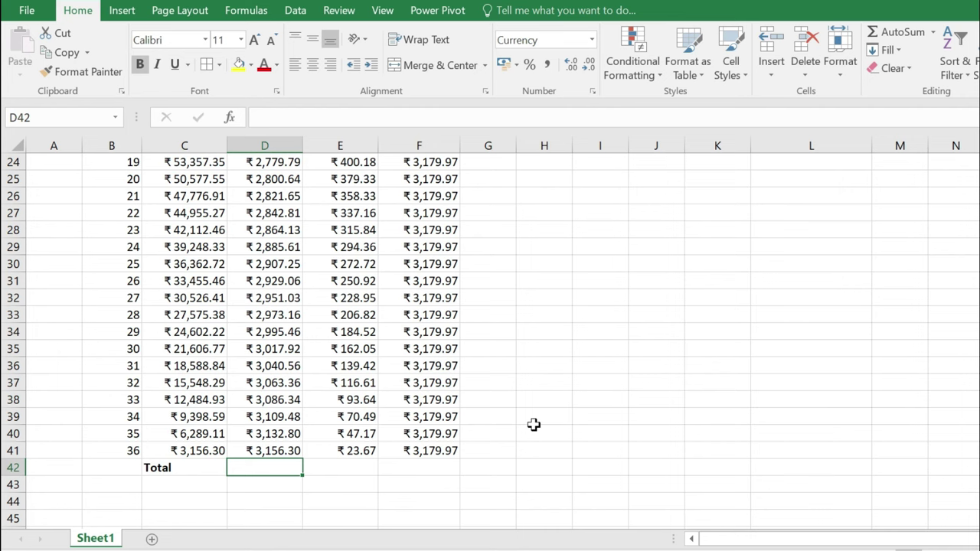
pyautogui.write('=SUM(')
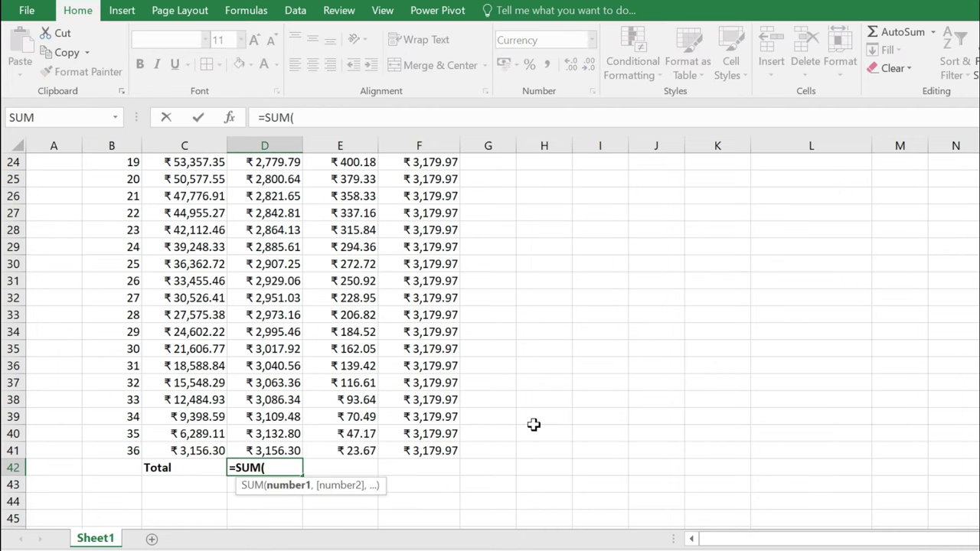
pyautogui.scroll(3, 300, 300)
pyautogui.scroll(5, 294, 270)
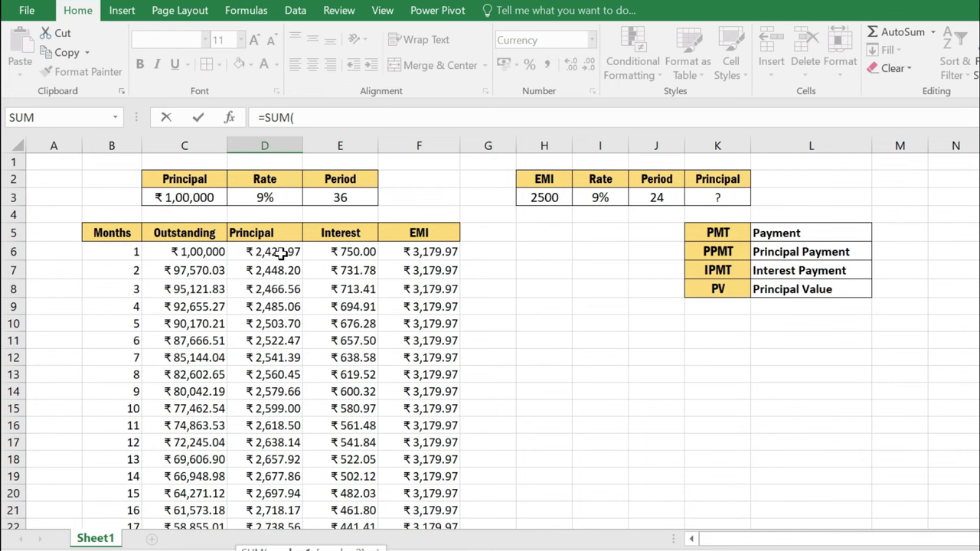
pyautogui.click(281, 255)
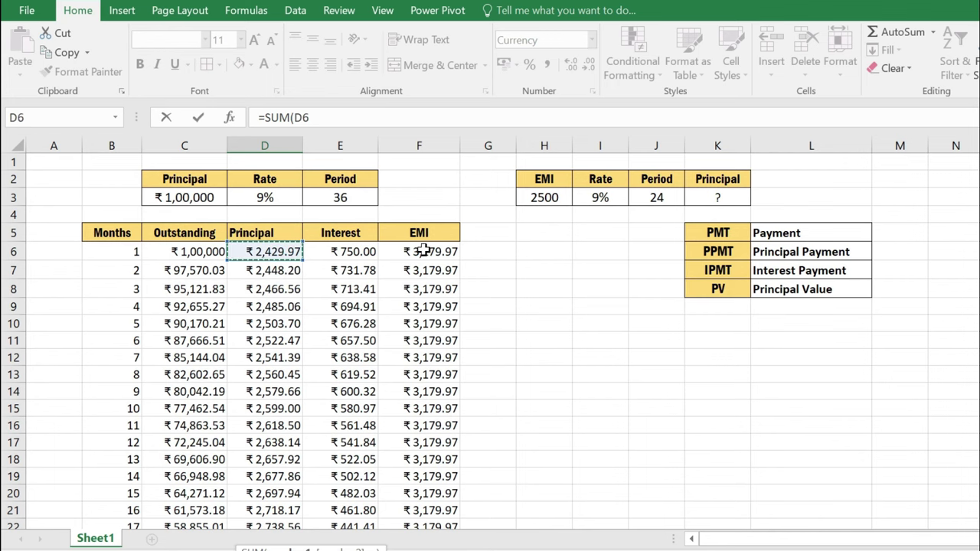
pyautogui.hotkey('ctrl', 'shift', 'Down')
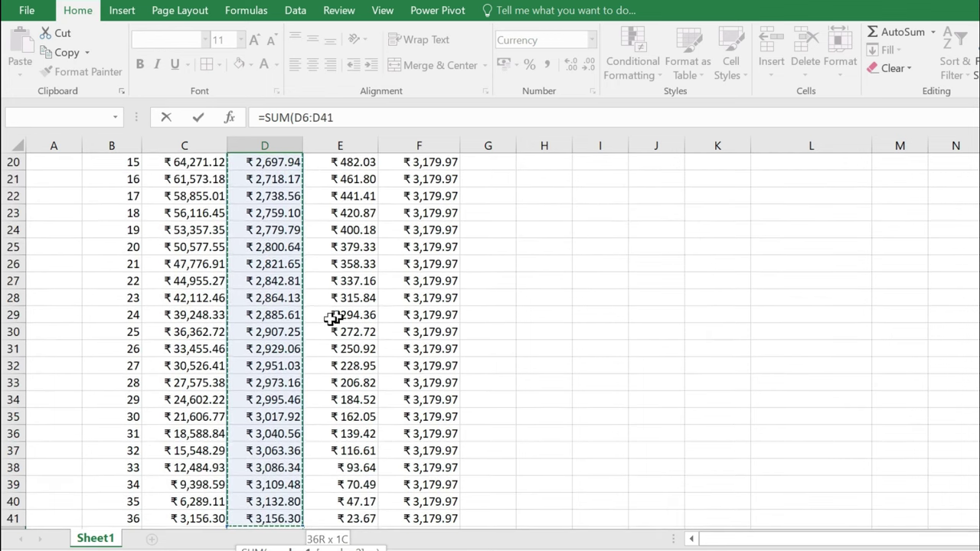
pyautogui.scroll(-1, 314, 345)
pyautogui.write(')')
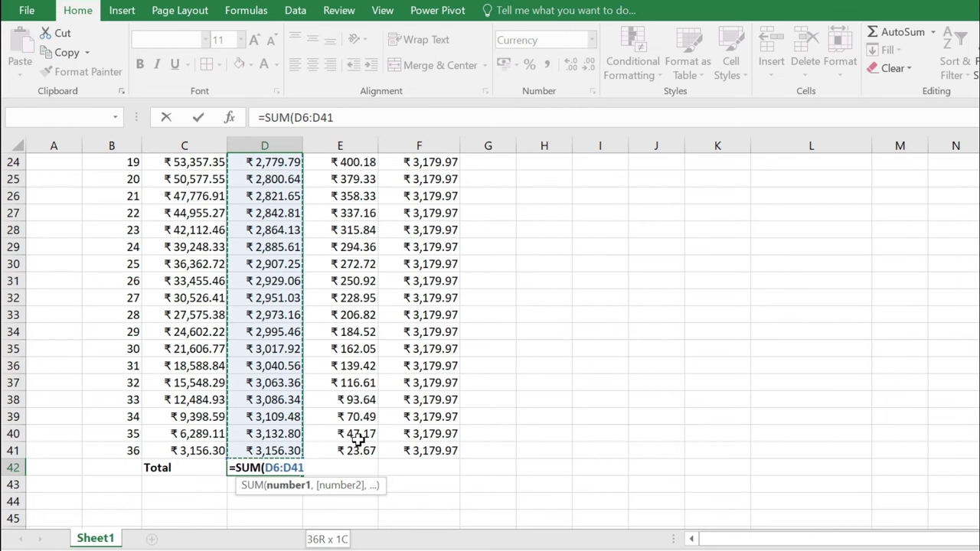
pyautogui.press('Return')
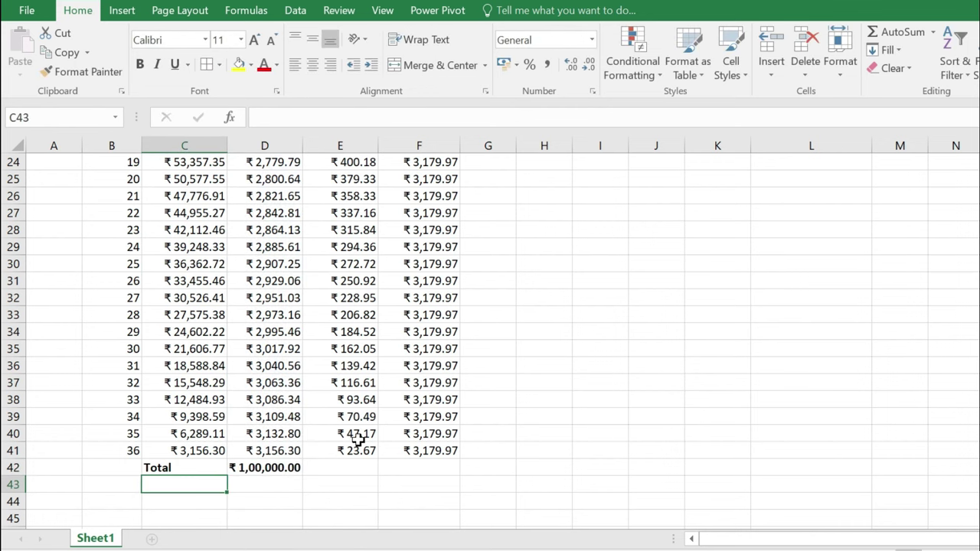
# Enter =SUM(E6:E41) in E42 for the interest total of ₹14,479.04.
pyautogui.click(323, 467)
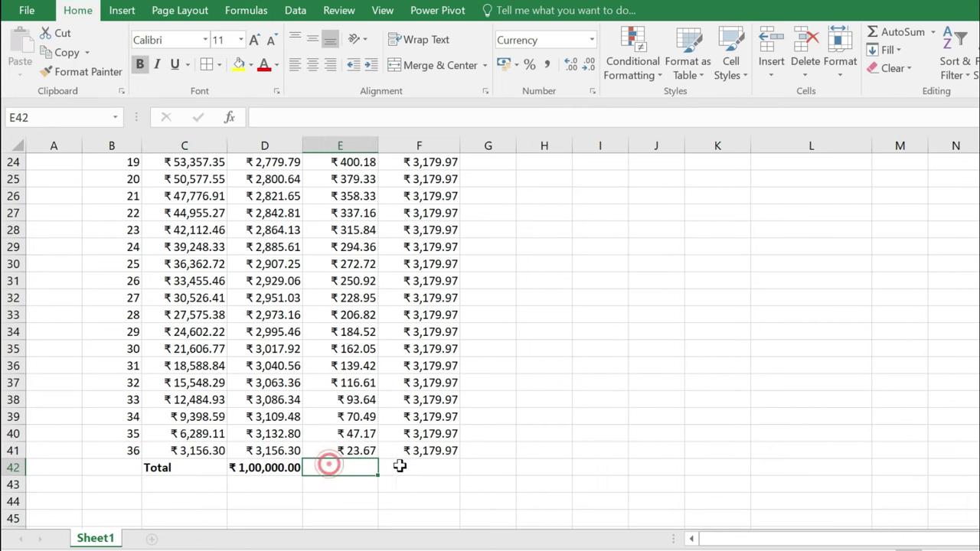
pyautogui.write('=')
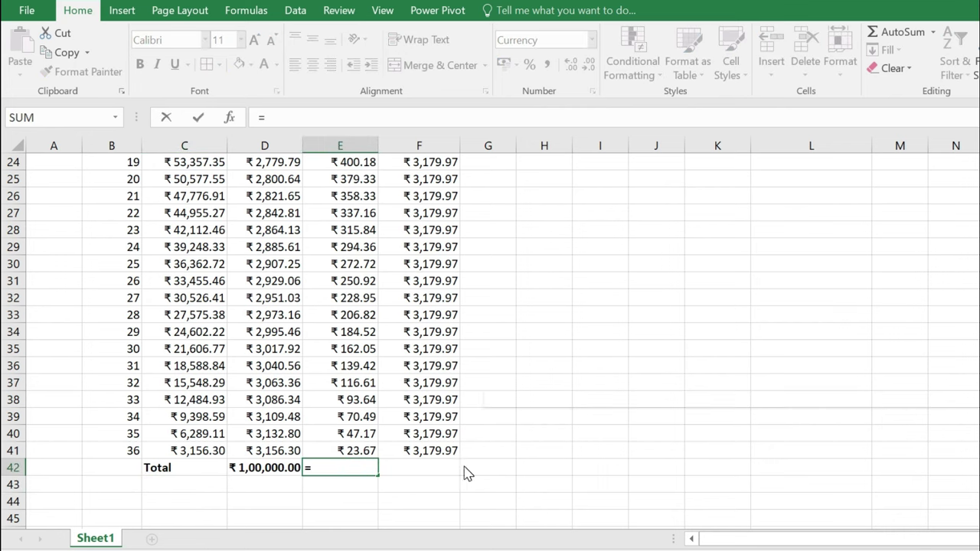
pyautogui.write('sum(')
pyautogui.scroll(3, 463, 466)
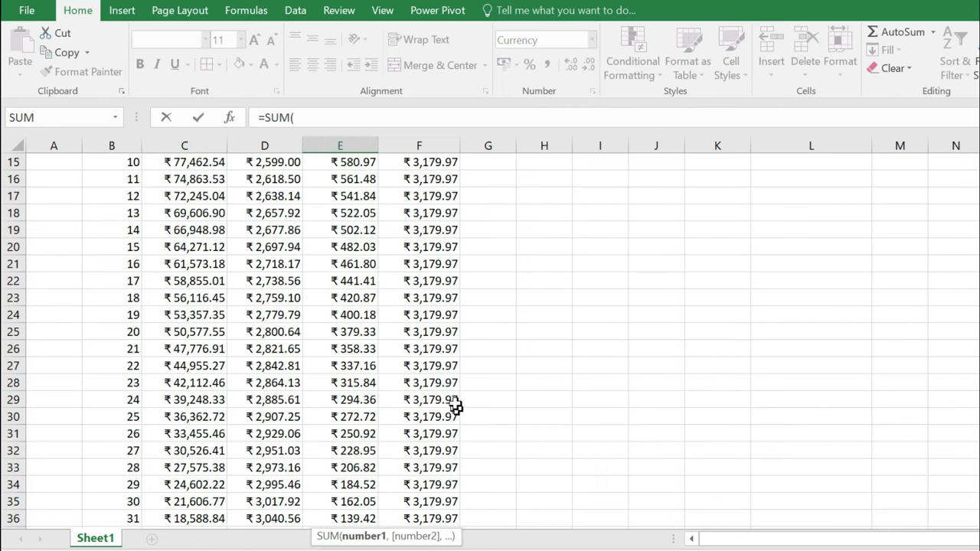
pyautogui.scroll(3, 448, 383)
pyautogui.scroll(2, 390, 275)
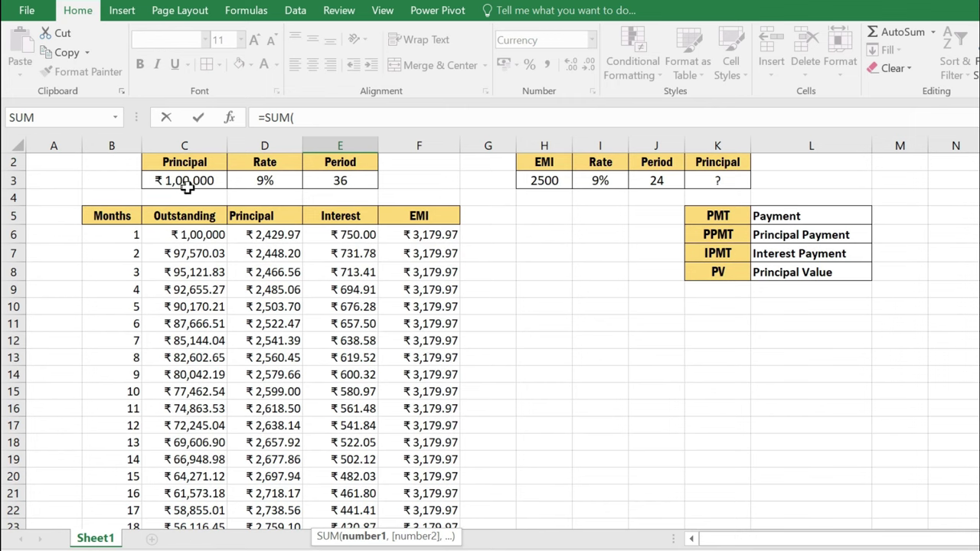
pyautogui.click(357, 238)
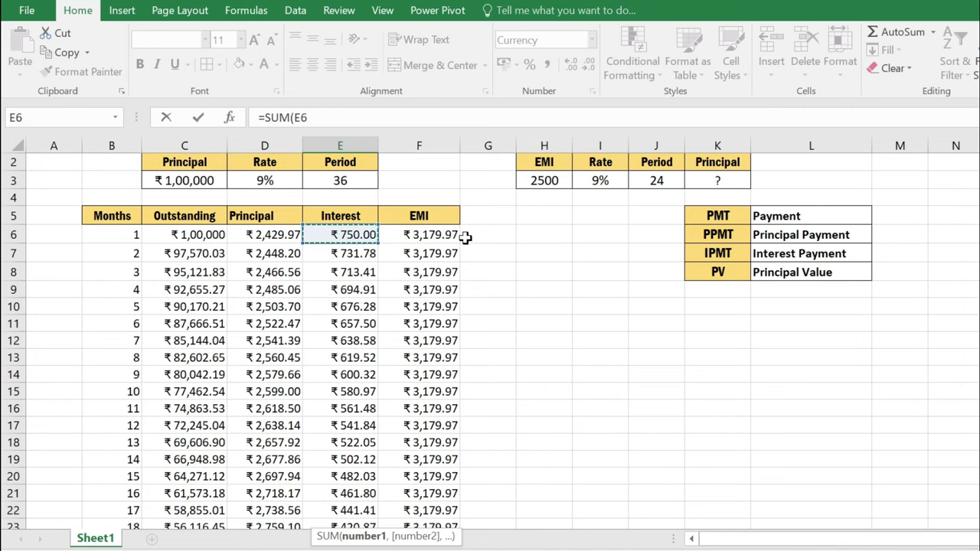
pyautogui.hotkey('ctrl', 'shift', 'Down')
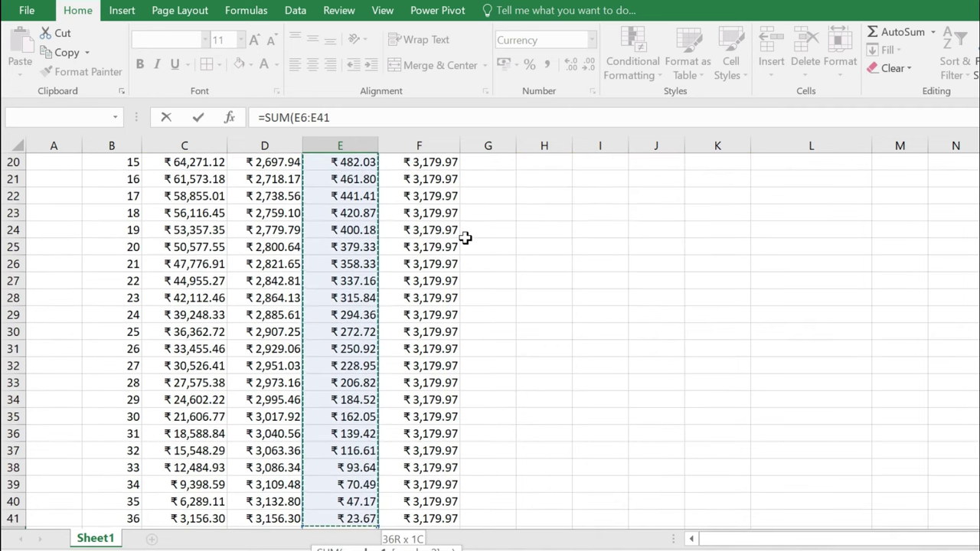
pyautogui.write(')')
pyautogui.press('Return')
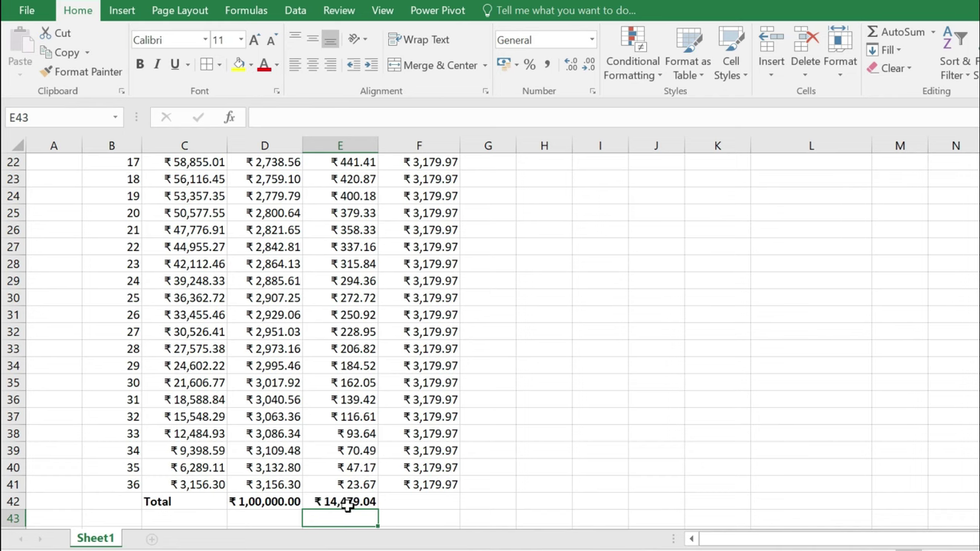
# AutoSum D42:F42 to put the ₹1,14,479.04 total repaid in the EMI column.
pyautogui.click(414, 501)
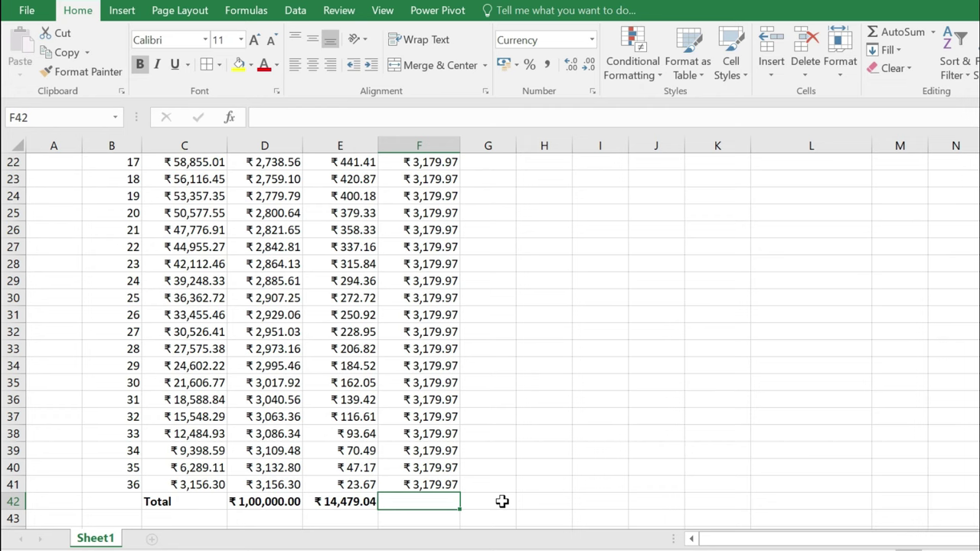
pyautogui.moveTo(268, 502); pyautogui.dragTo(422, 506)
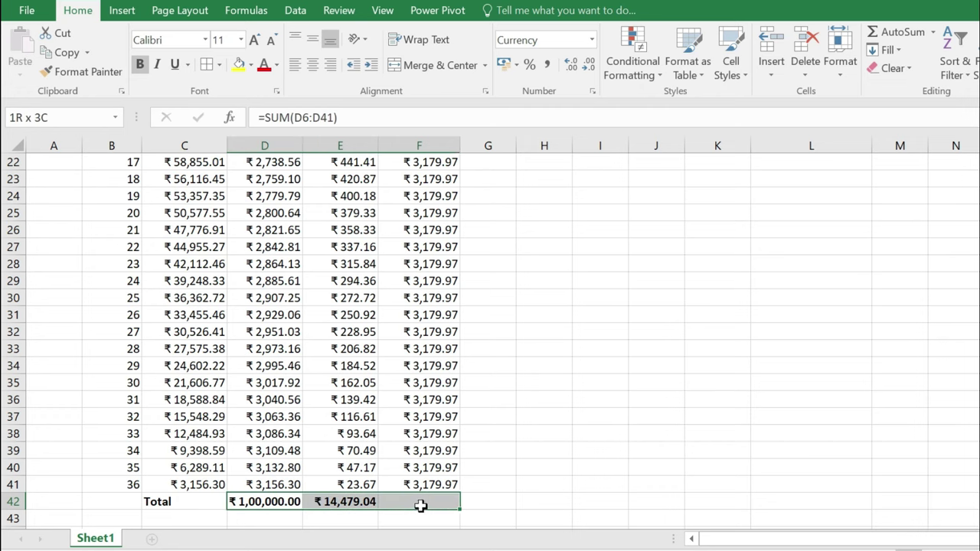
pyautogui.click(892, 33)
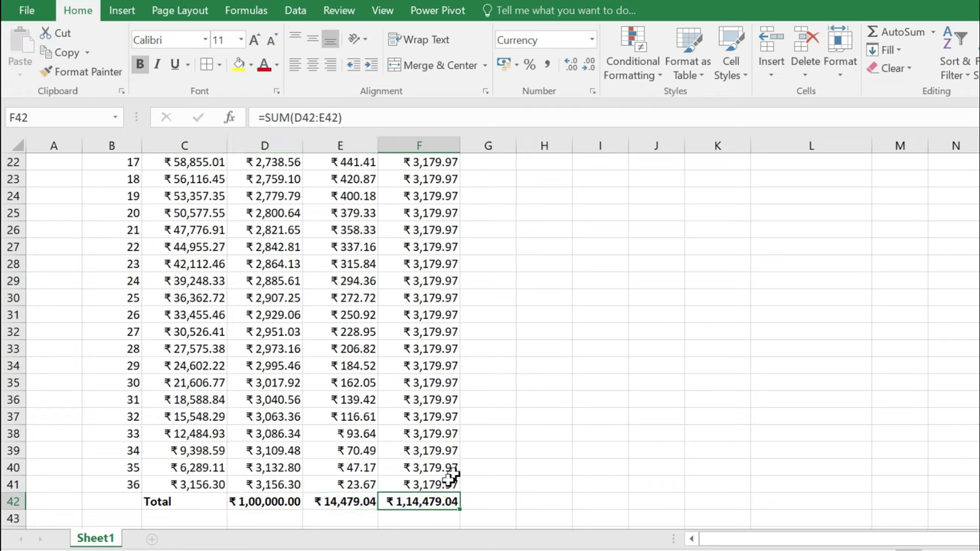
pyautogui.scroll(3, 263, 315)
pyautogui.scroll(3, 263, 315)
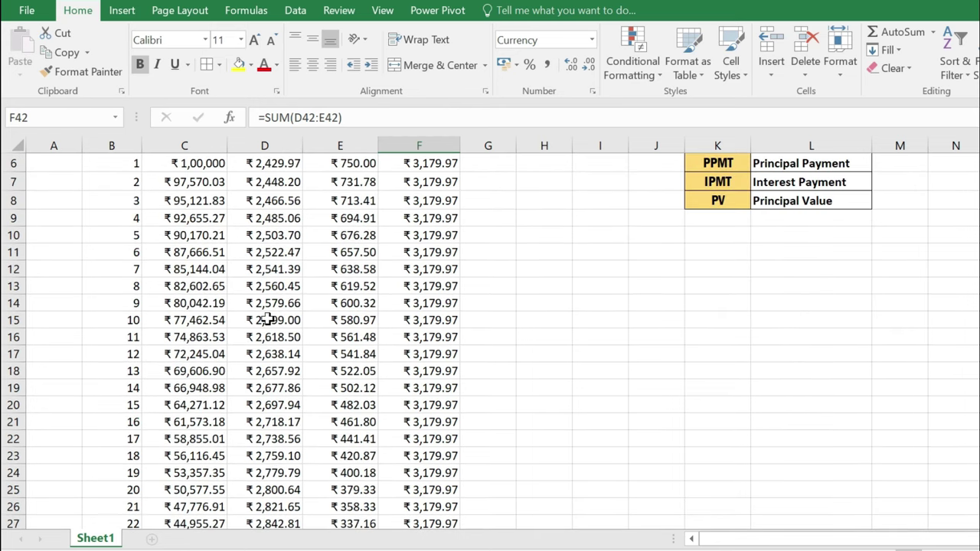
pyautogui.scroll(-3, 268, 320)
pyautogui.scroll(1, 268, 320)
pyautogui.scroll(3, 262, 295)
pyautogui.scroll(2, 263, 256)
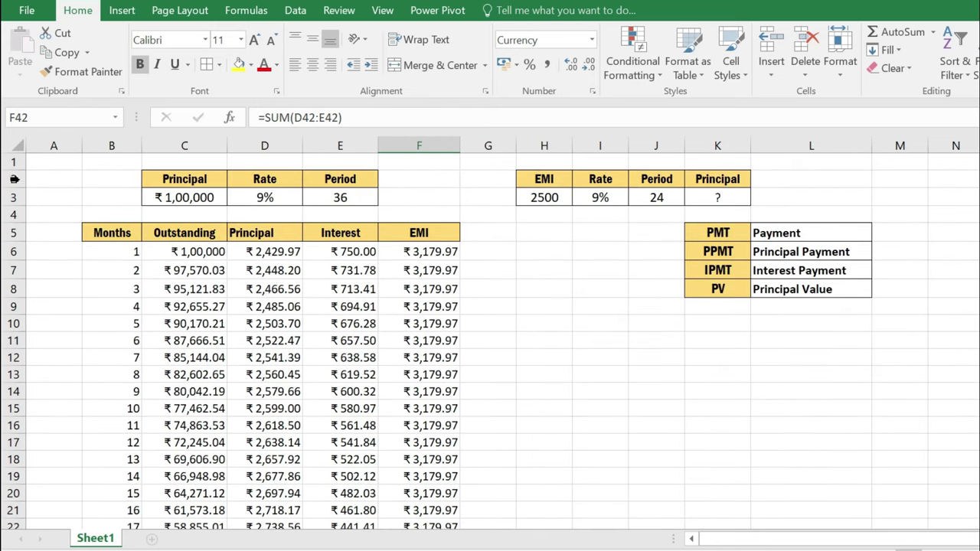
pyautogui.moveTo(13, 162); pyautogui.dragTo(20, 290)
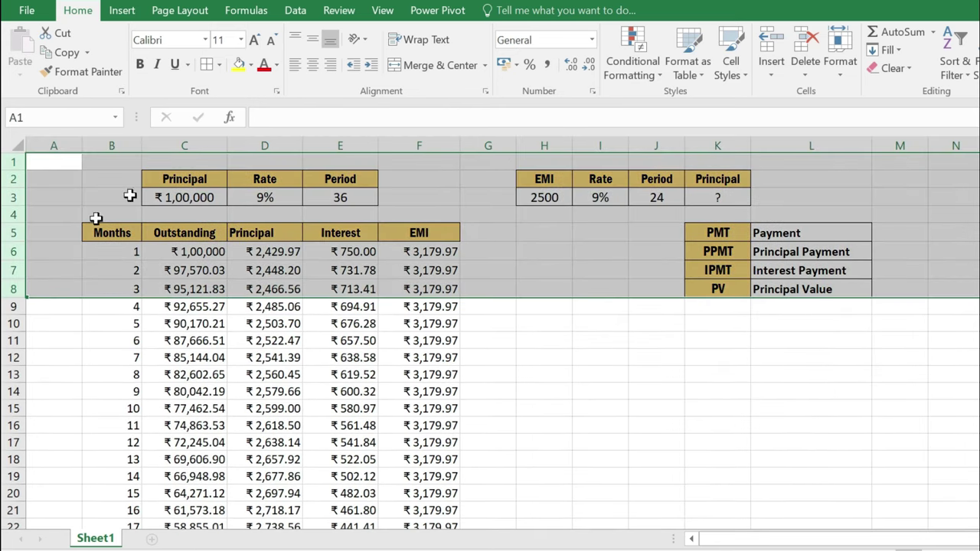
# Freeze rows 1–11 with View > Freeze Panes so headings stay visible while scrolling.
pyautogui.click(383, 10)
pyautogui.click(534, 69)
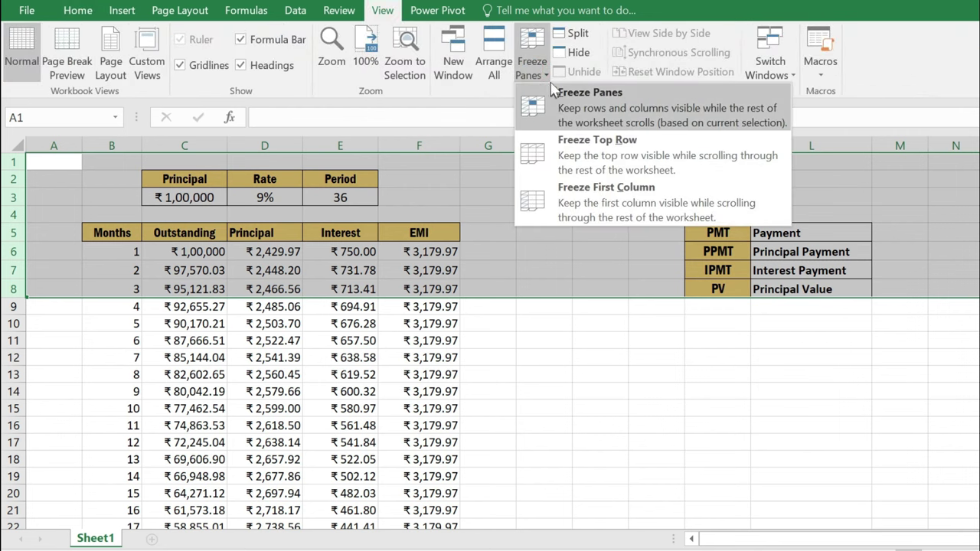
pyautogui.click(607, 111)
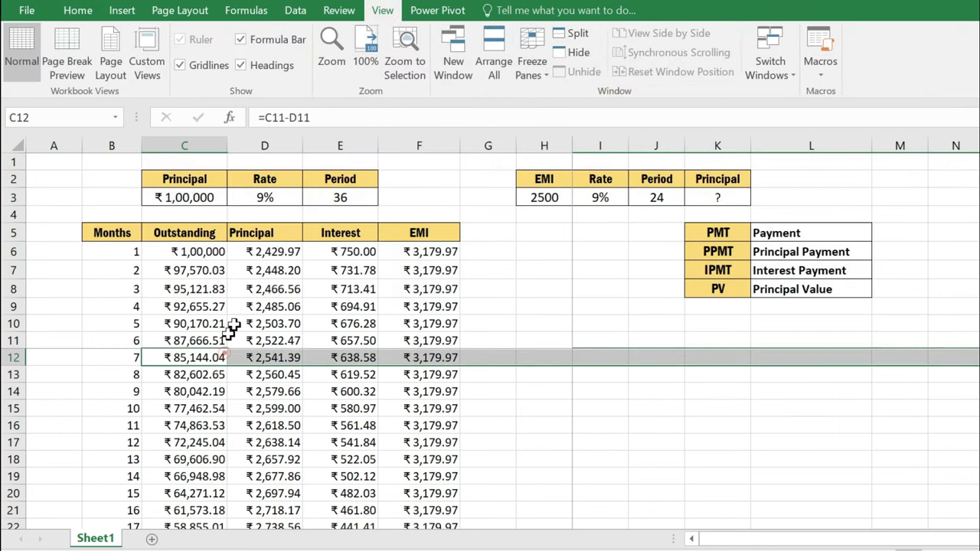
pyautogui.scroll(-3, 252, 306)
pyautogui.scroll(-3, 247, 310)
pyautogui.scroll(-2, 247, 310)
pyautogui.scroll(4, 260, 309)
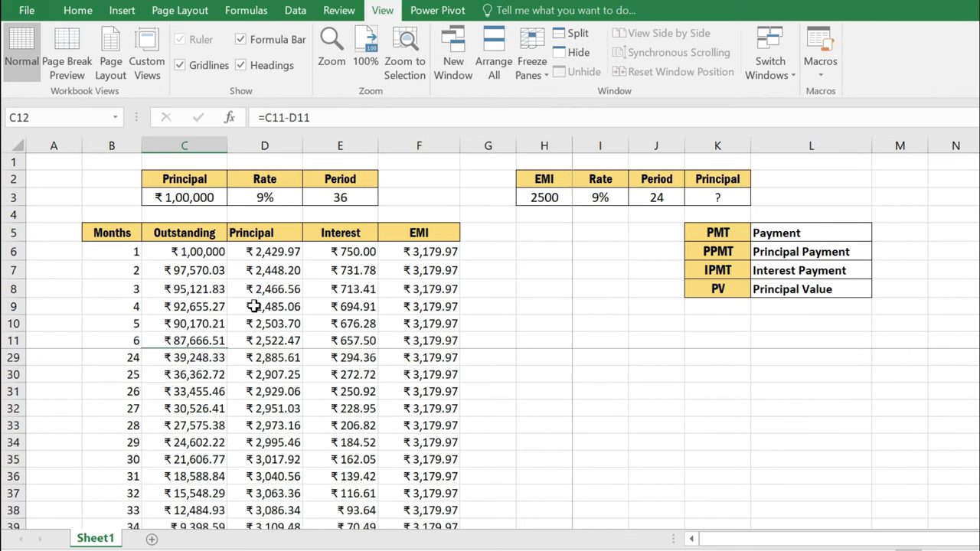
pyautogui.scroll(4, 229, 275)
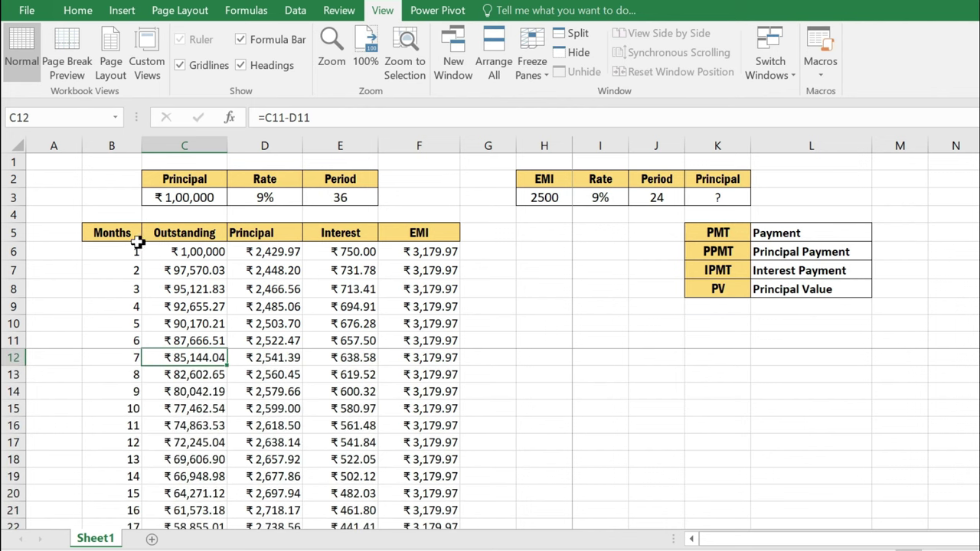
pyautogui.moveTo(121, 238)
pyautogui.mouseDown()
pyautogui.moveTo(458, 499)
pyautogui.moveTo(438, 485)
pyautogui.mouseUp()
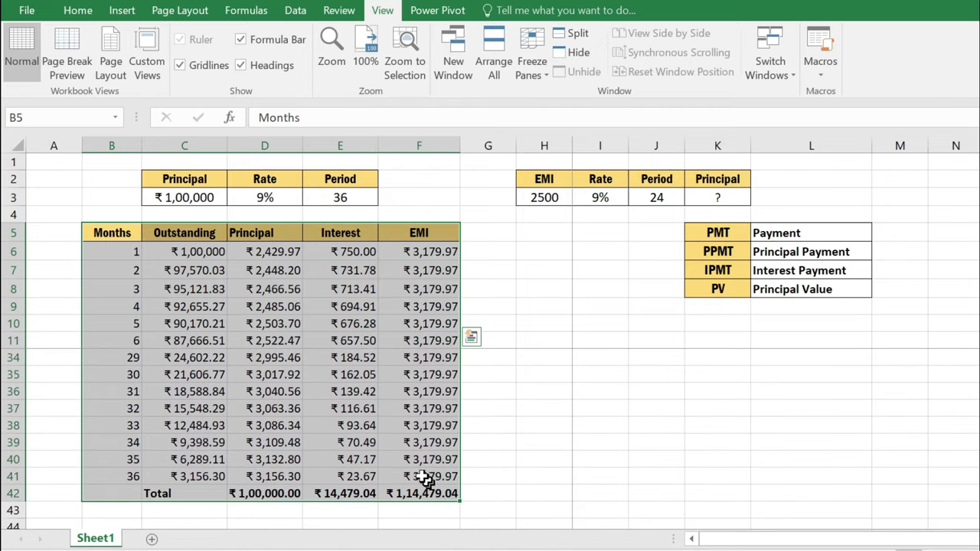
# Apply Thick Outside Borders to the loan block B1:F42.
pyautogui.click(77, 9)
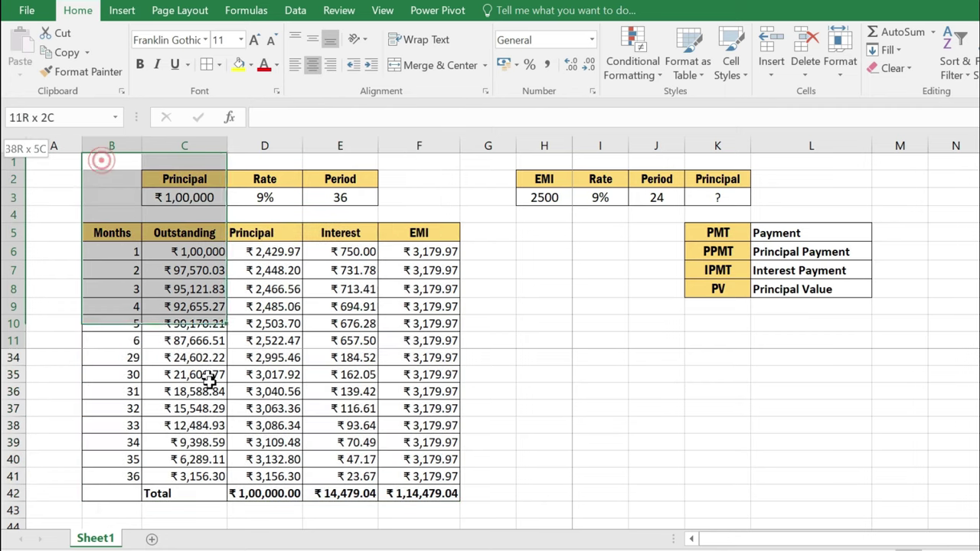
pyautogui.moveTo(102, 160)
pyautogui.mouseDown()
pyautogui.moveTo(451, 505)
pyautogui.moveTo(458, 494)
pyautogui.mouseUp()
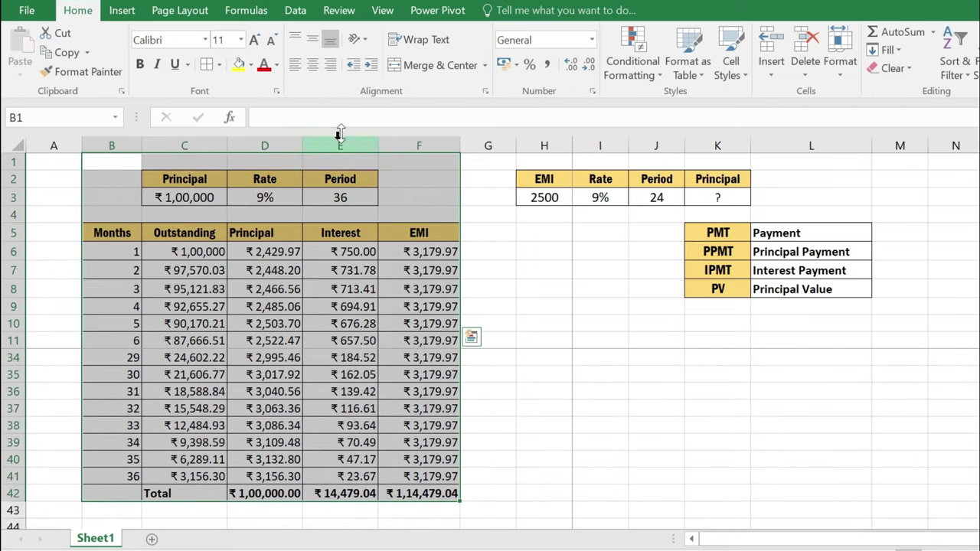
pyautogui.click(219, 65)
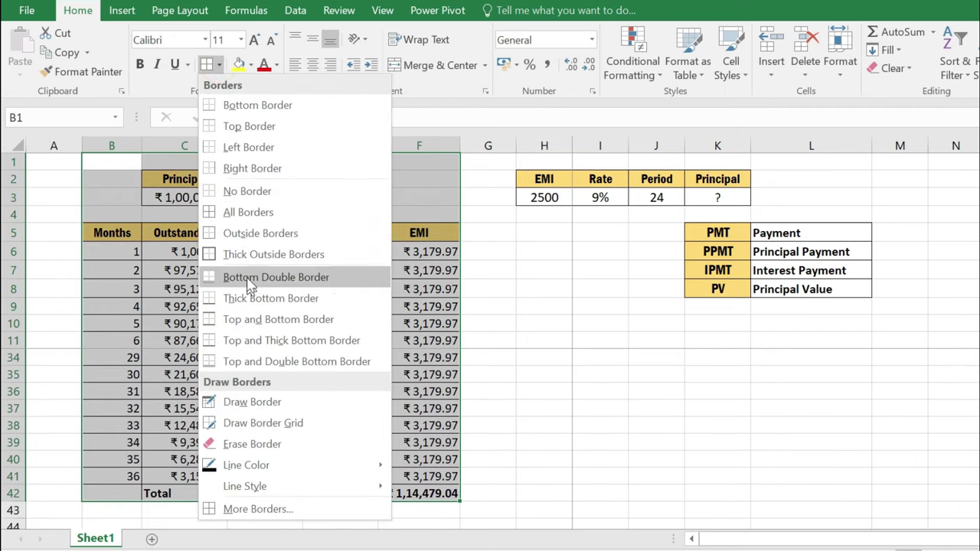
pyautogui.click(245, 251)
pyautogui.click(340, 409)
# Scroll through the sheet to check the border and the side example of 2500 EMI, 9%, 24 periods.
pyautogui.scroll(2, 313, 283)
pyautogui.scroll(7, 313, 317)
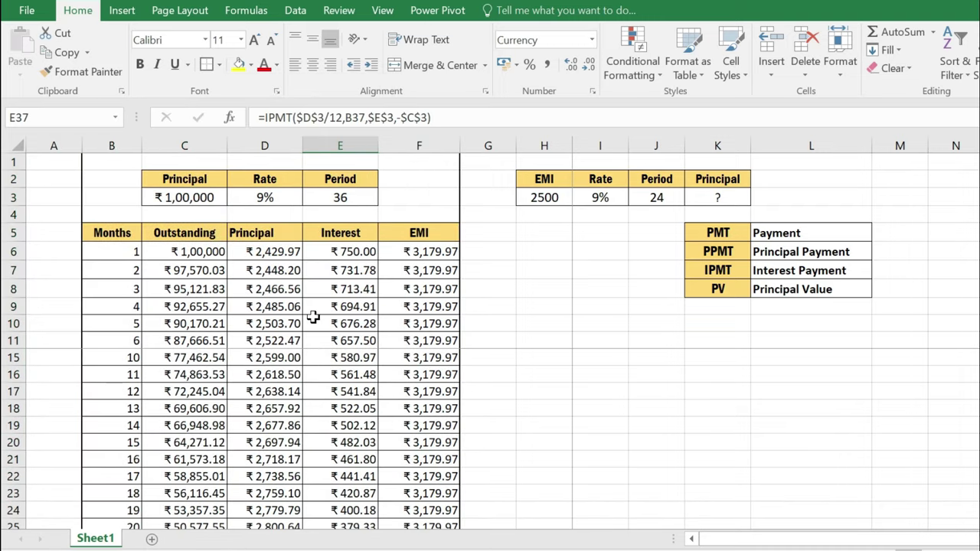
pyautogui.scroll(-2, 255, 312)
pyautogui.scroll(-2, 255, 312)
pyautogui.scroll(-2, 255, 313)
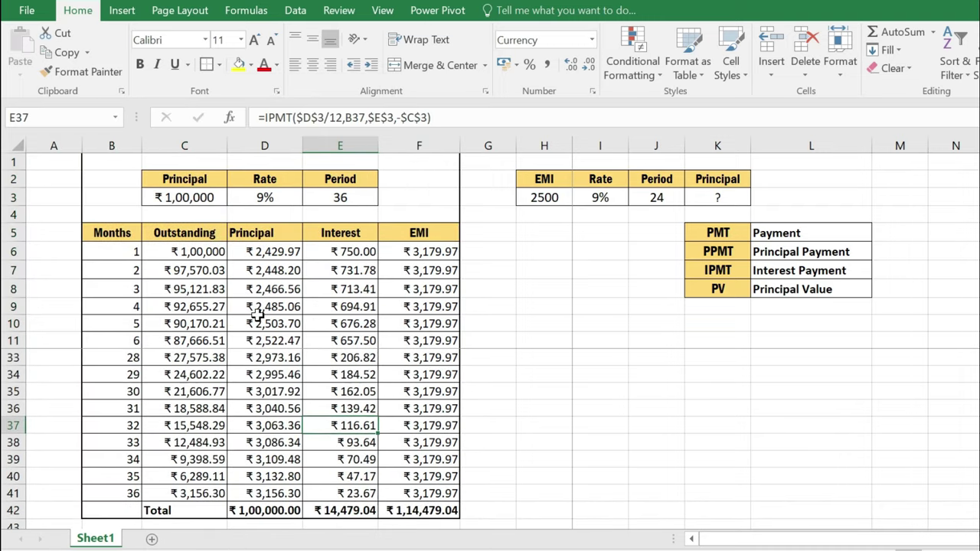
pyautogui.scroll(-2, 255, 312)
pyautogui.scroll(4, 255, 313)
pyautogui.scroll(-4, 255, 313)
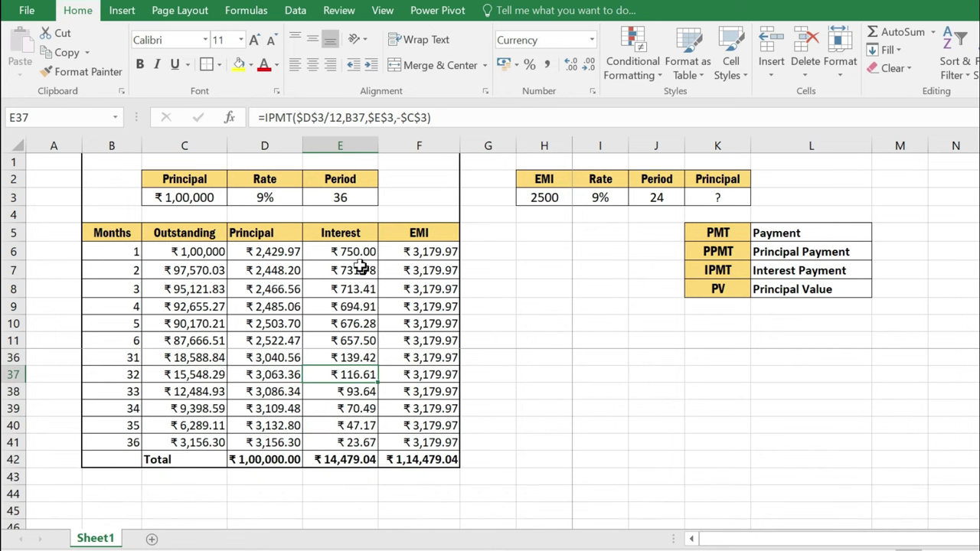
pyautogui.scroll(-2, 285, 278)
pyautogui.scroll(2, 285, 278)
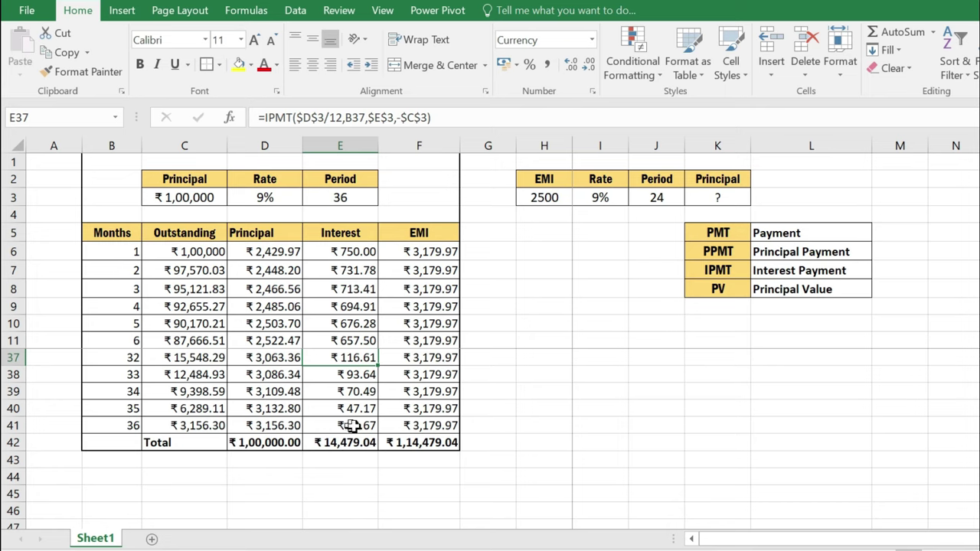
pyautogui.scroll(2, 421, 438)
pyautogui.scroll(2, 416, 382)
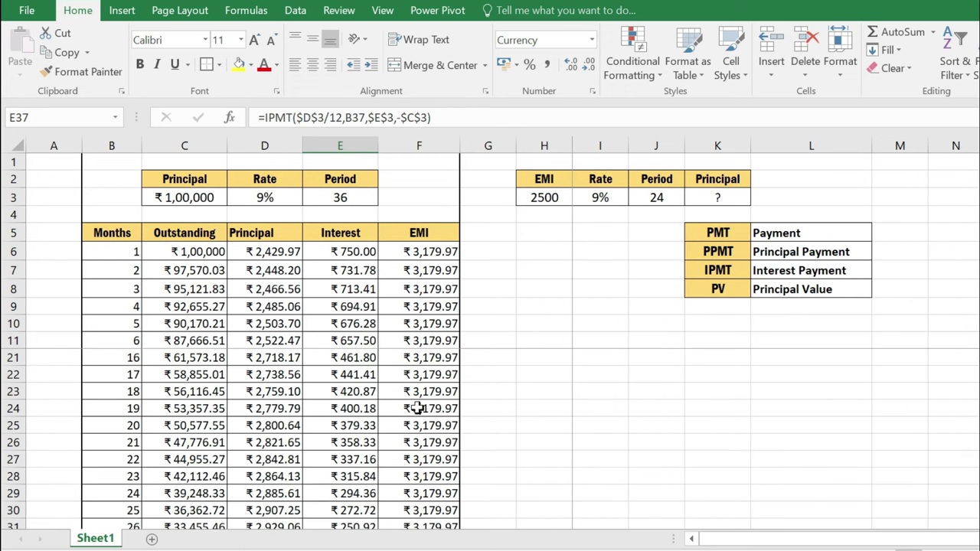
pyautogui.scroll(3, 416, 348)
pyautogui.scroll(1, 414, 349)
# Check the inputs for the principal: EMI 2500 in H3, 9% rate in I3, 24-month period in J3.
pyautogui.click(721, 197)
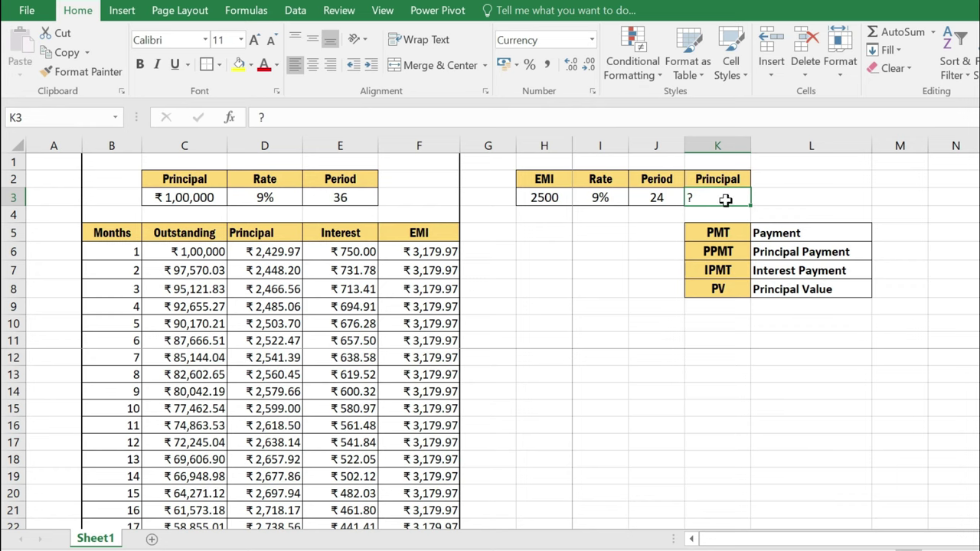
pyautogui.click(547, 197)
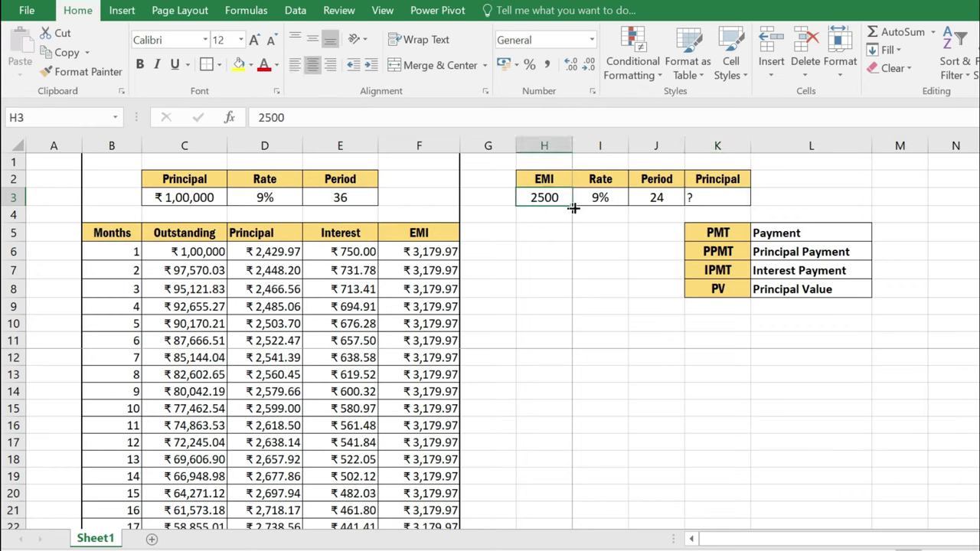
pyautogui.click(617, 199)
pyautogui.click(665, 200)
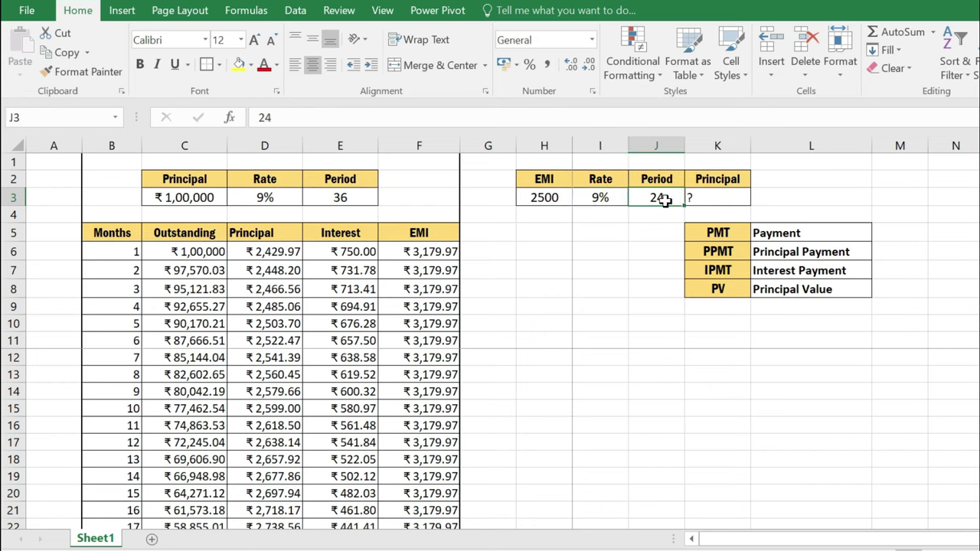
pyautogui.click(711, 198)
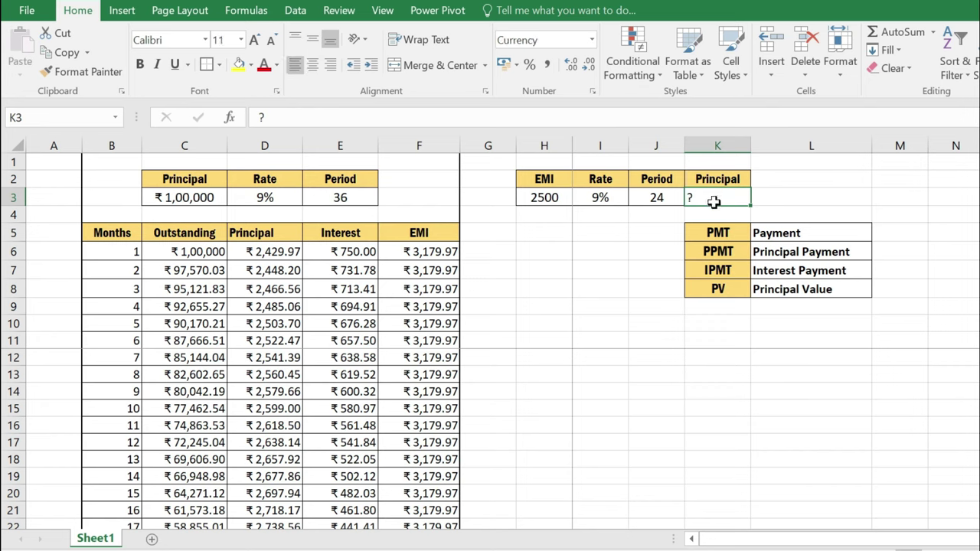
# Enter =PV(I3/12,J3,-H3) in K3, giving a principal of ₹54,722.87.
pyautogui.write('=')
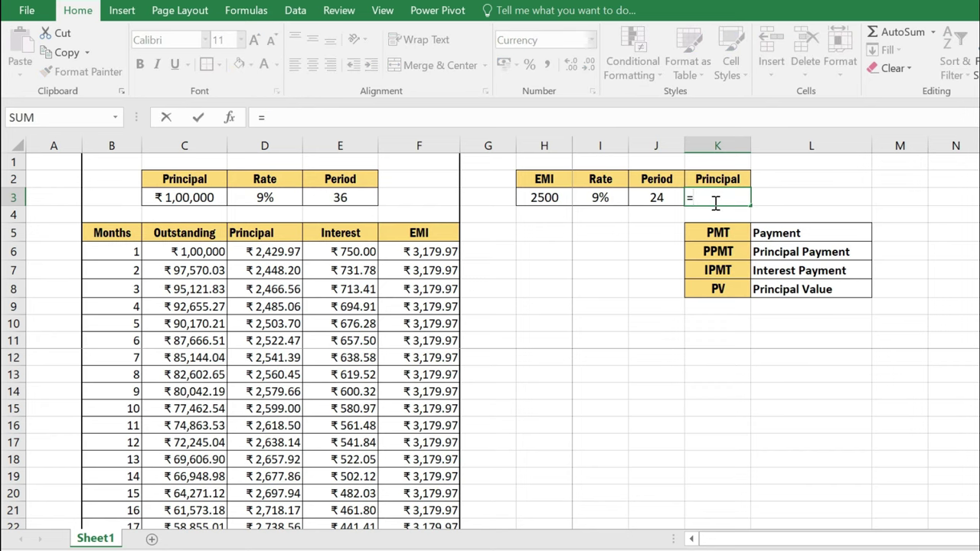
pyautogui.write('pv')
pyautogui.press('Tab')
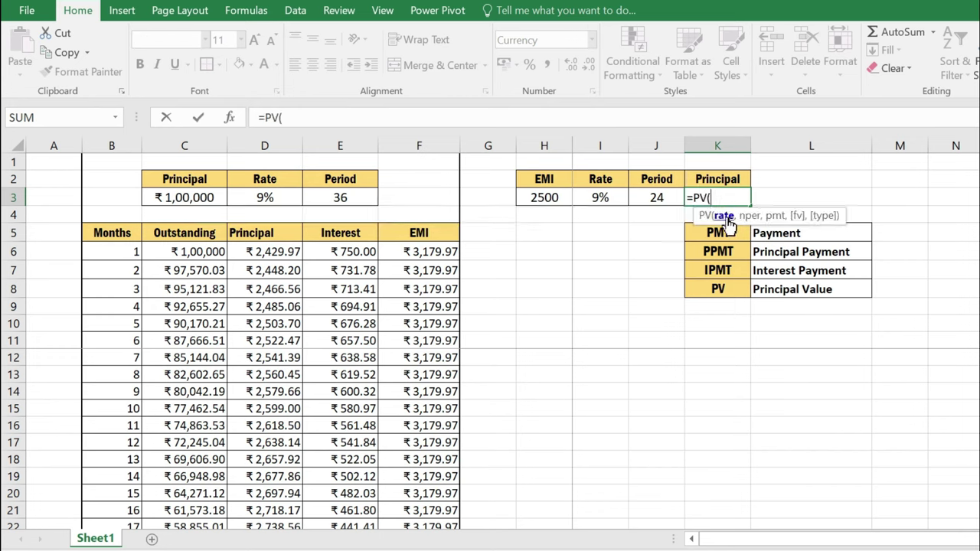
pyautogui.click(604, 197)
pyautogui.write('/')
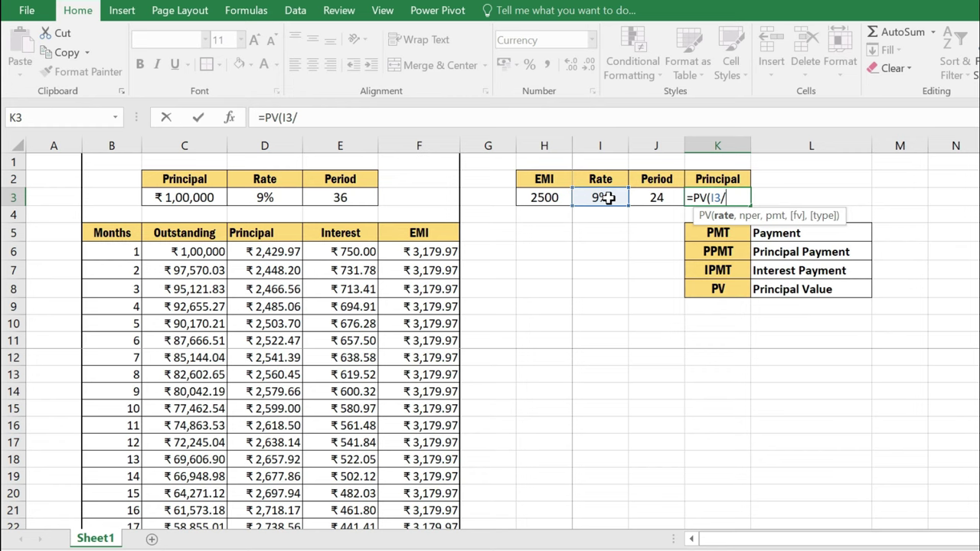
pyautogui.write('12,')
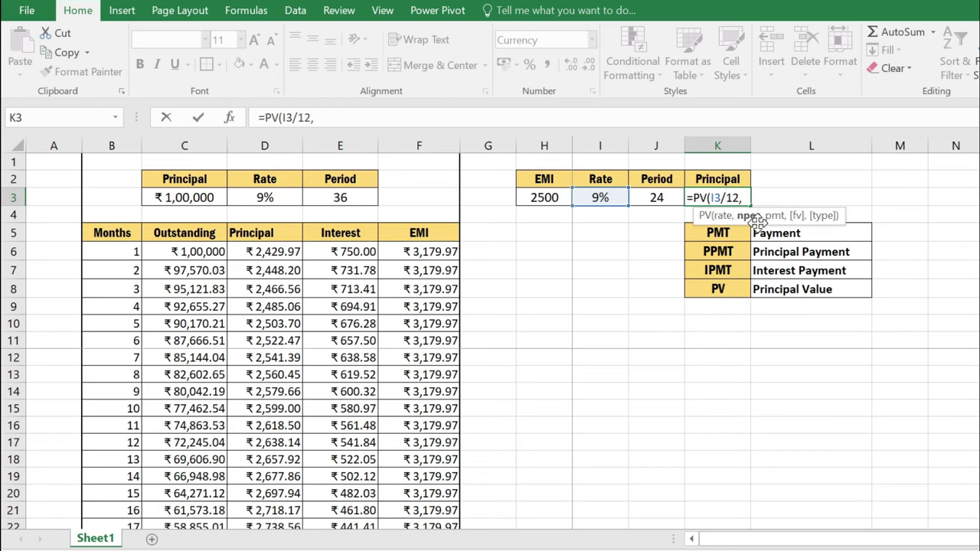
pyautogui.click(661, 197)
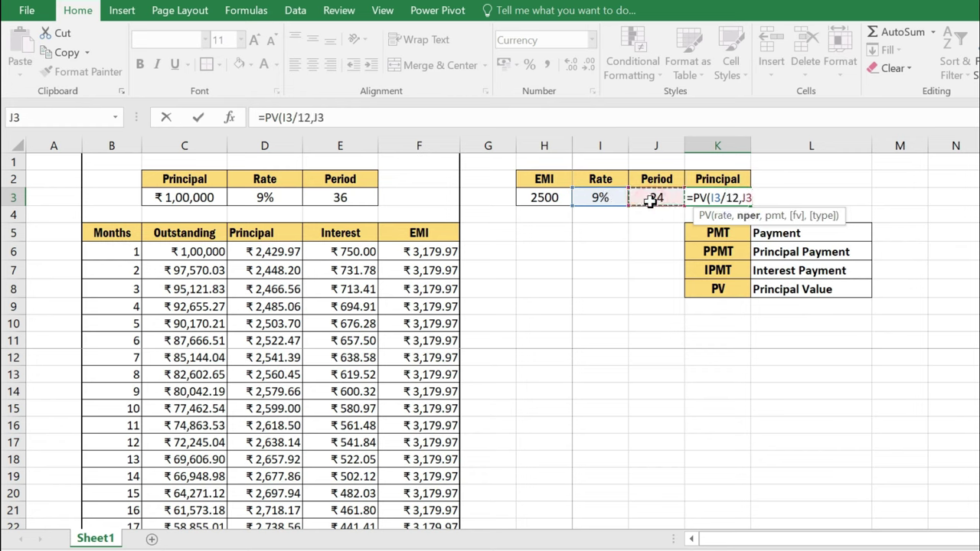
pyautogui.write(',')
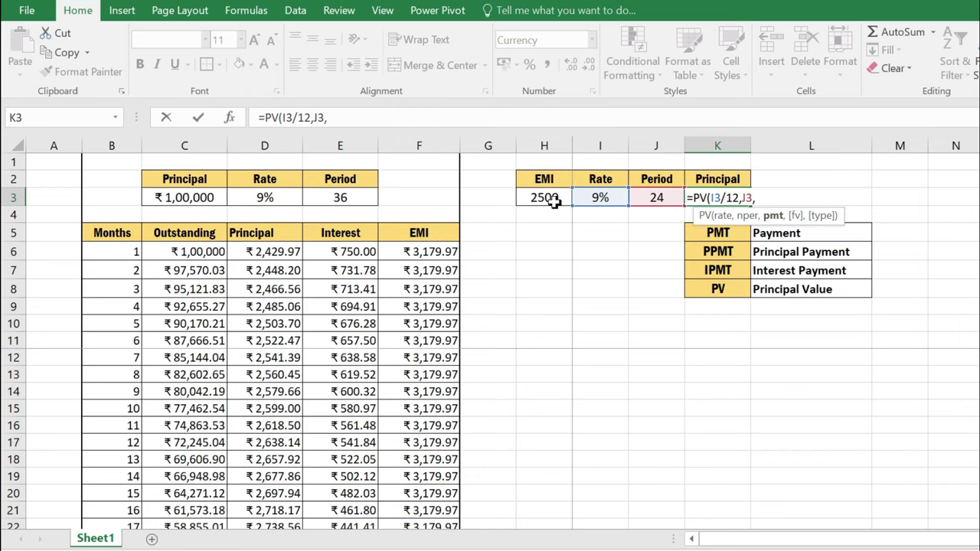
pyautogui.click(539, 197)
pyautogui.press('BackSpace')
pyautogui.press('BackSpace')
pyautogui.click(539, 197)
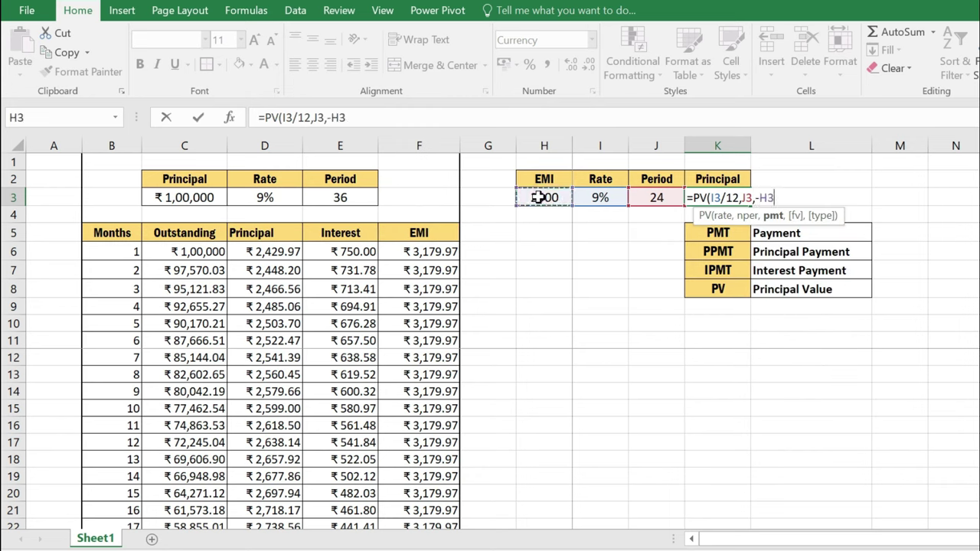
pyautogui.write(')')
pyautogui.press('Return')
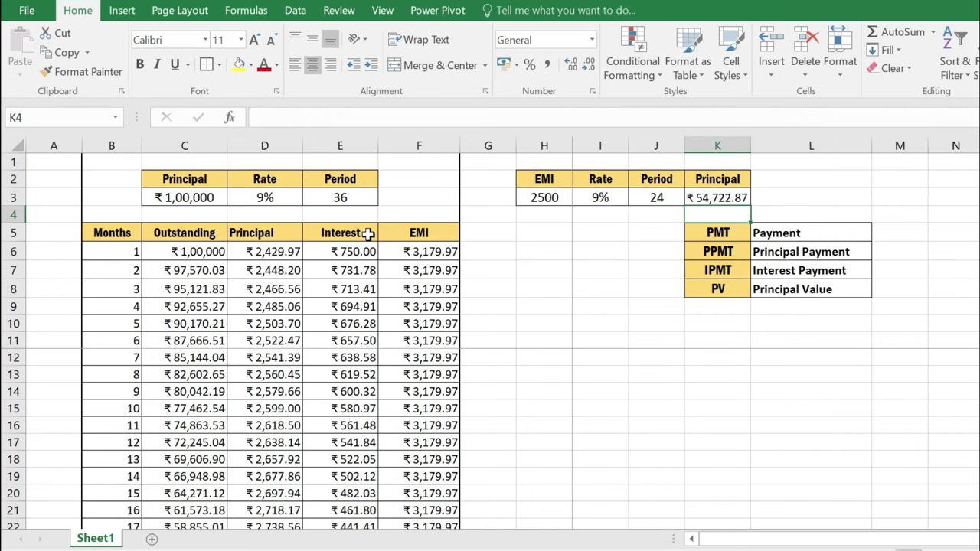
# Preview the Letter portrait printout of the loan schedule down to month 36 and the Total row.
pyautogui.hotkey('ctrl', 'p')
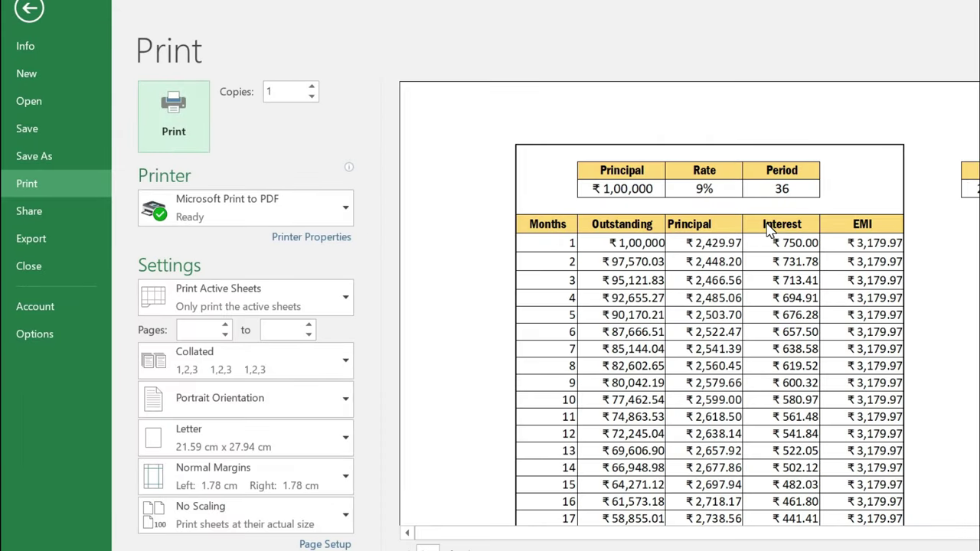
pyautogui.scroll(-3, 787, 247)
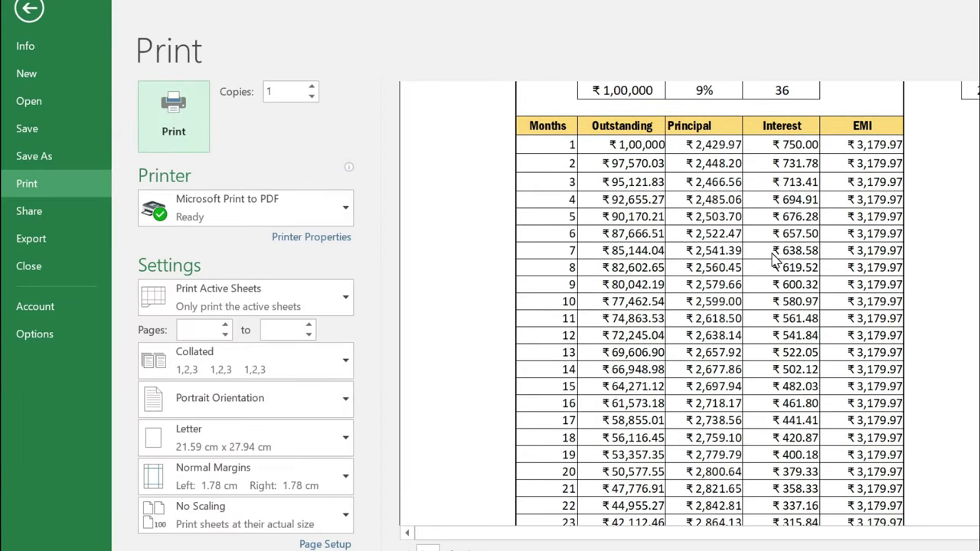
pyautogui.scroll(3, 775, 260)
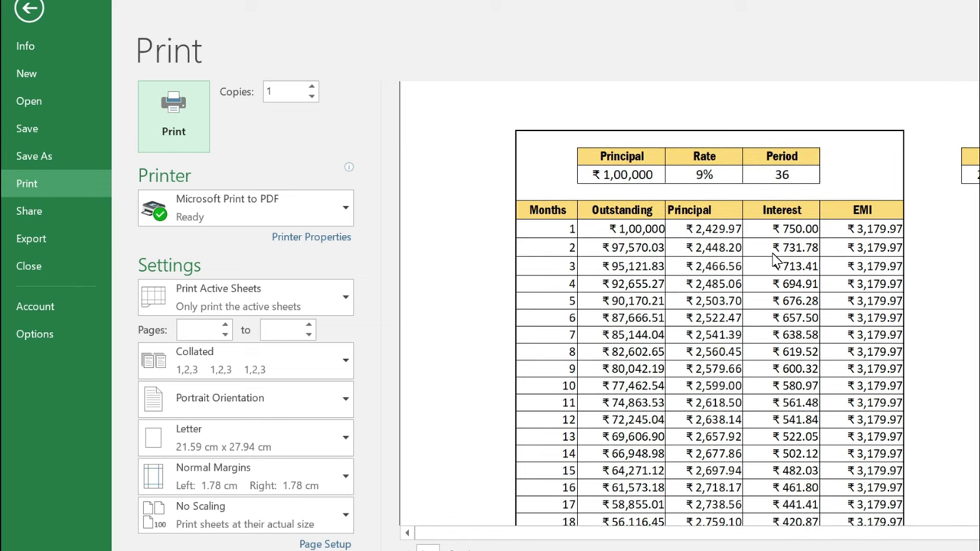
pyautogui.scroll(-2, 775, 260)
pyautogui.scroll(-3, 775, 260)
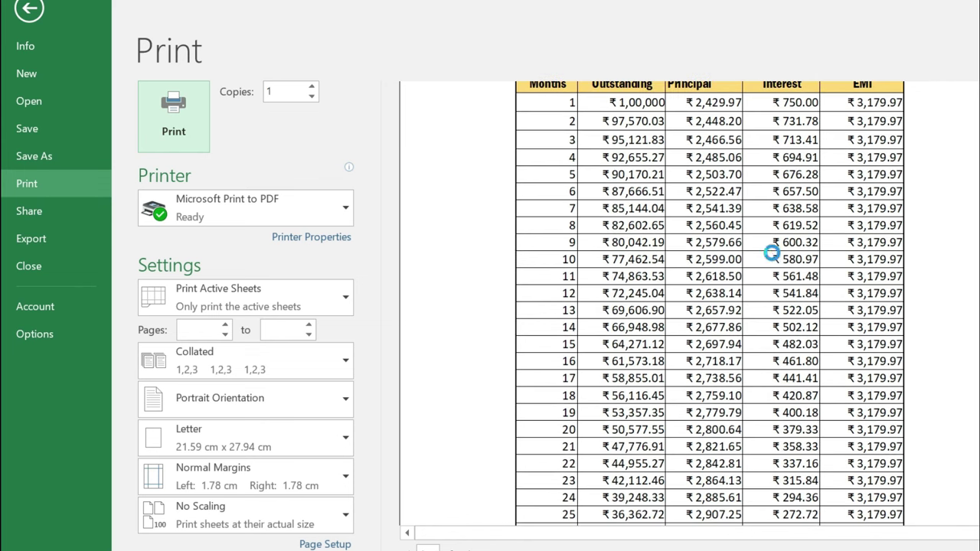
pyautogui.scroll(-3, 775, 261)
pyautogui.scroll(-3, 775, 260)
pyautogui.scroll(-1, 775, 260)
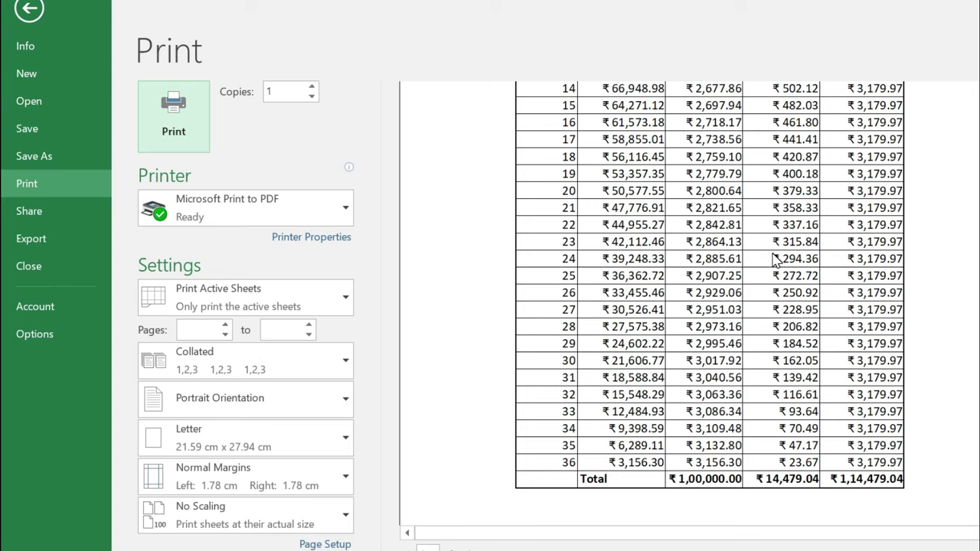